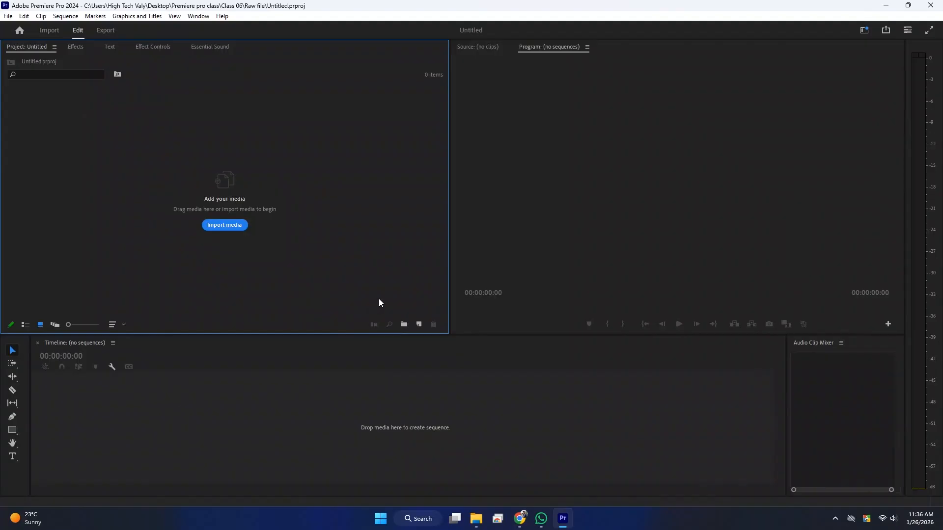
Import the six footage clips, 01.mp4 to 06.mp4, from the Class 06 Footage folder into the project.
click(476, 518)
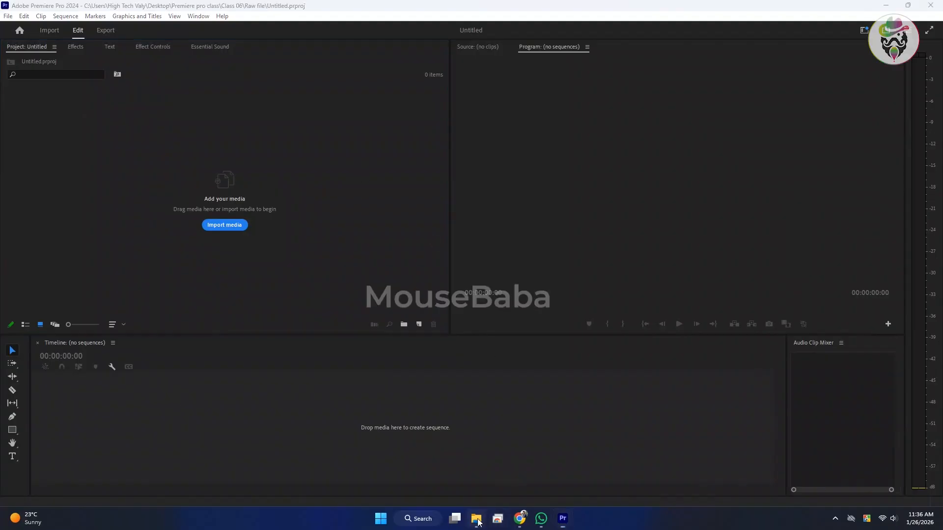
drag(364, 63, 449, 63)
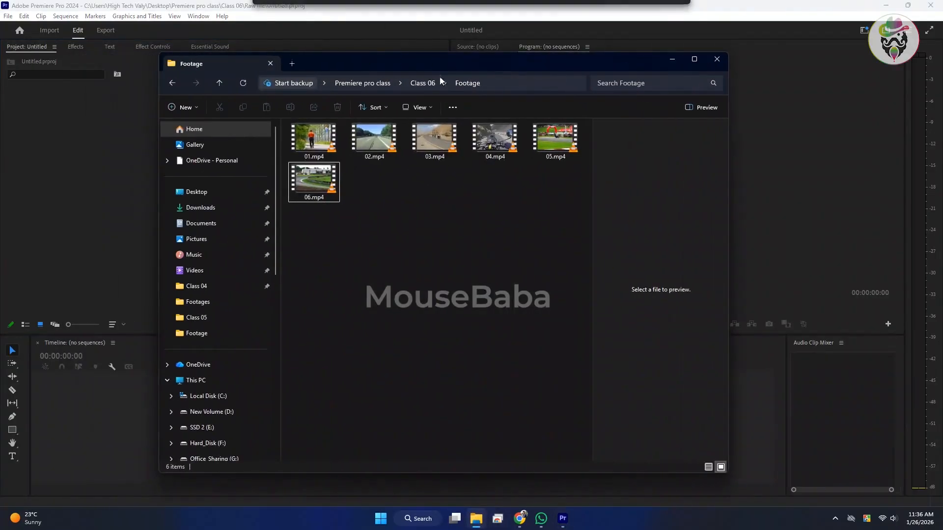
drag(298, 217, 106, 234)
click(106, 233)
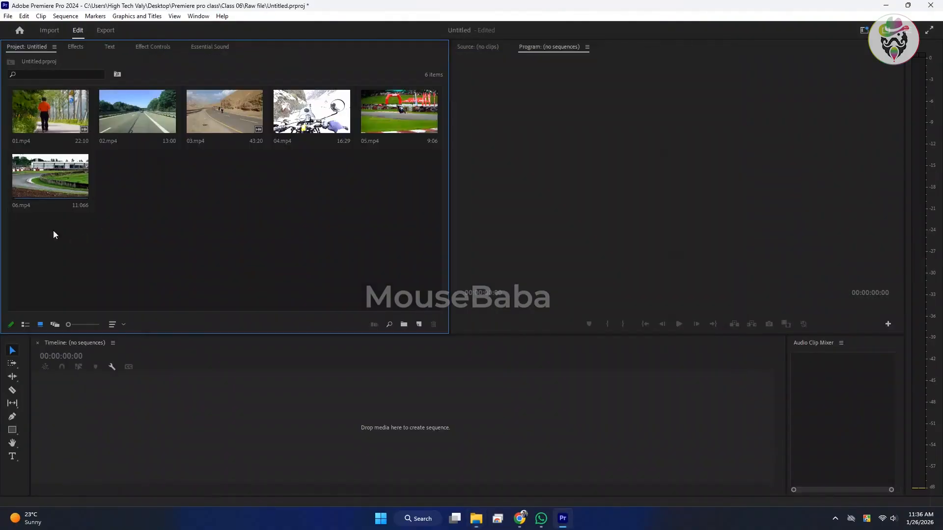
Create a new sequence named Sequence 01 from the HD 1080p 29.97 fps preset.
click(131, 117)
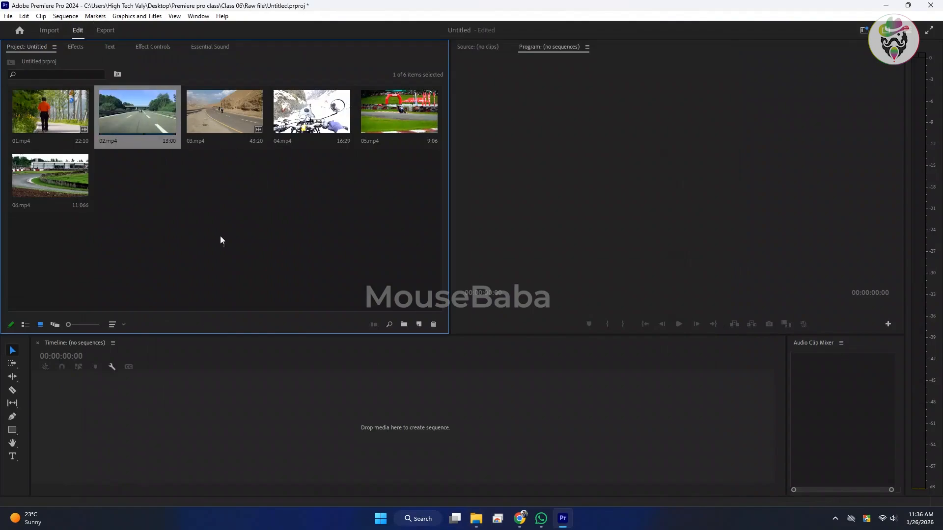
click(419, 324)
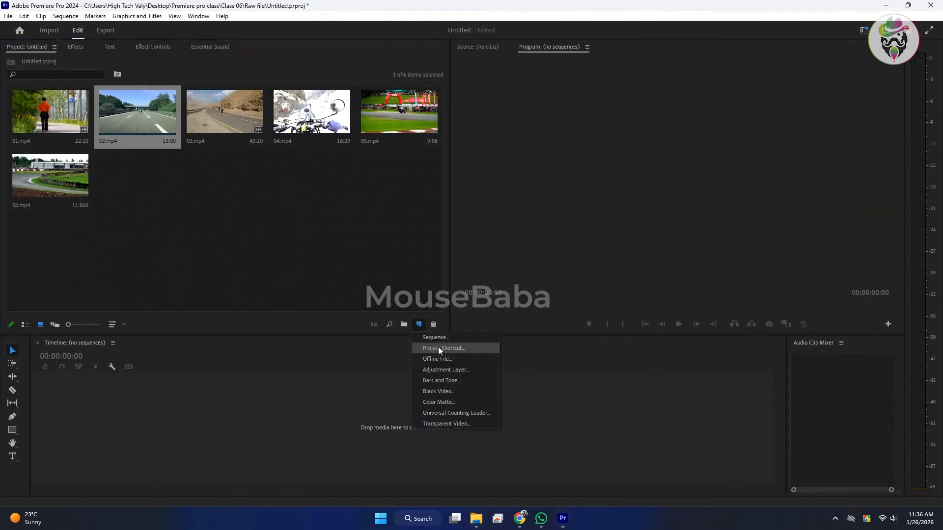
click(437, 340)
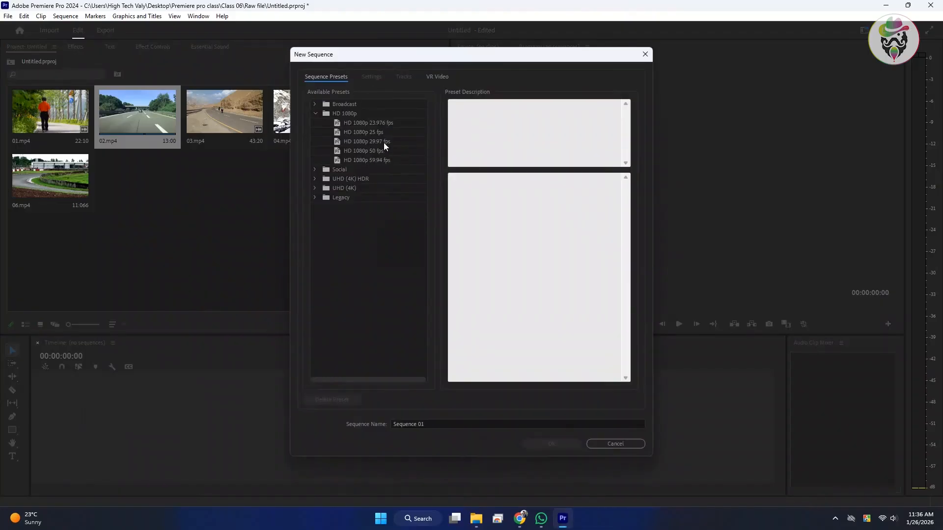
click(359, 142)
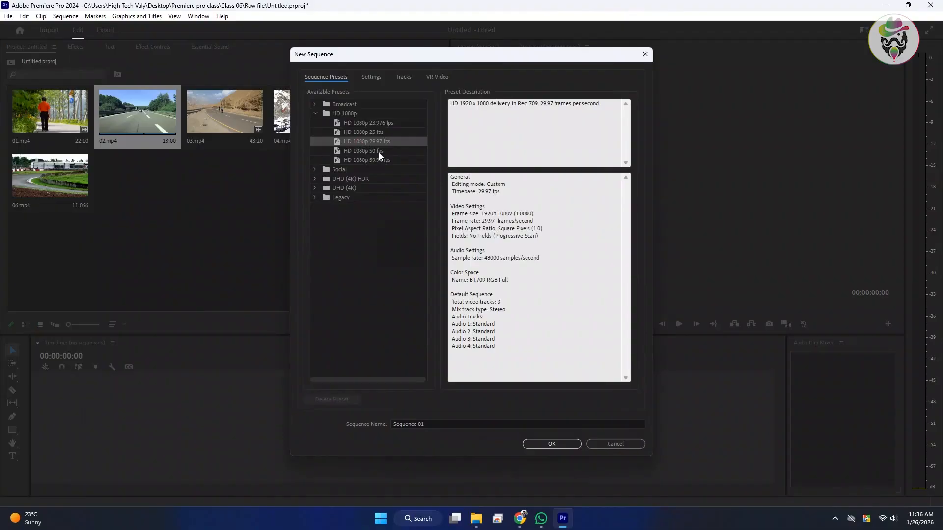
click(551, 444)
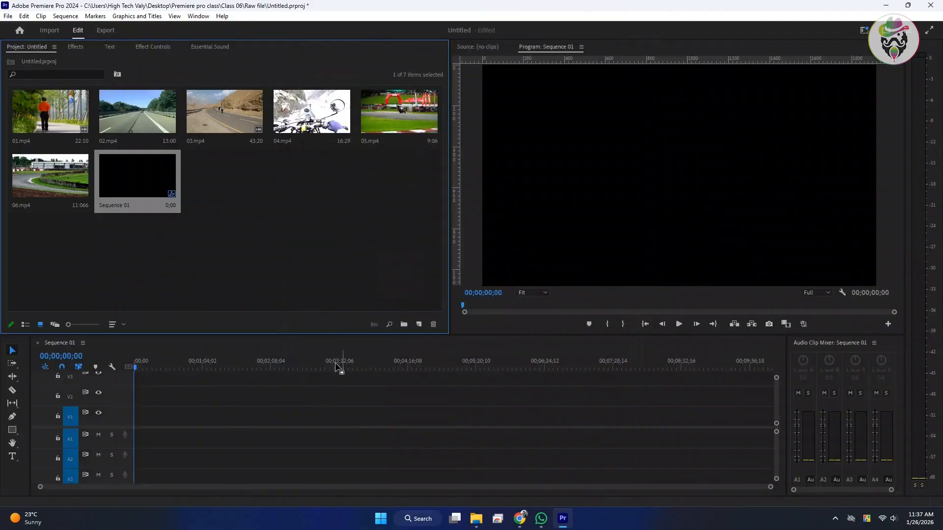
click(209, 224)
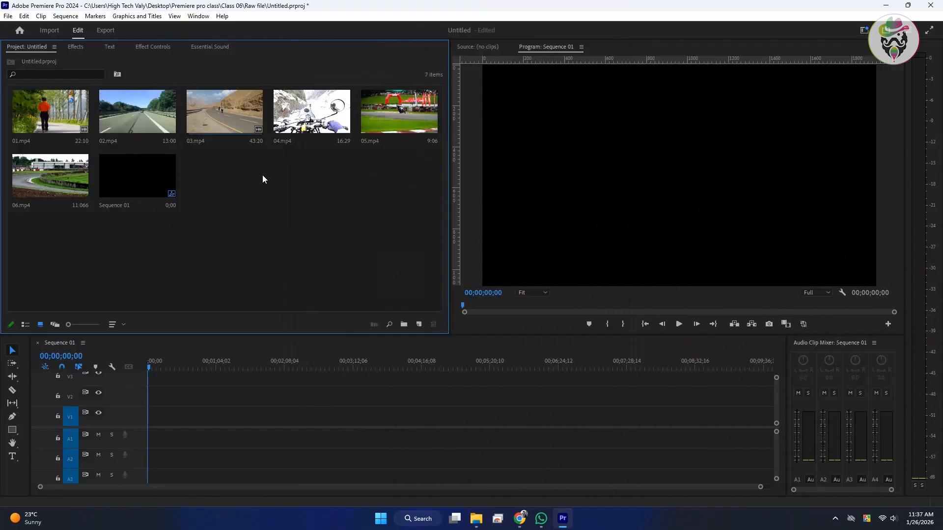
Place 05.mp4 on video track V1 of Sequence 01, keeping the existing sequence settings.
click(225, 113)
click(312, 113)
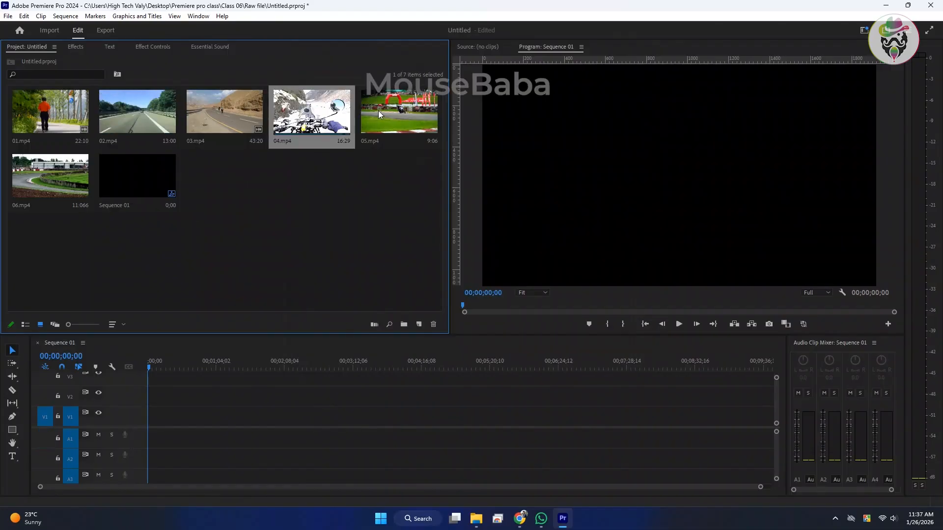
click(379, 114)
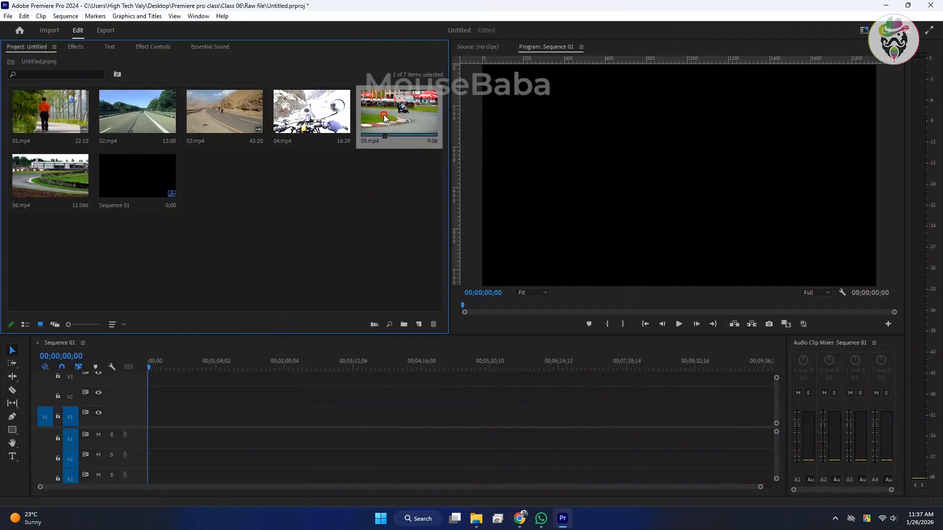
drag(385, 117, 245, 417)
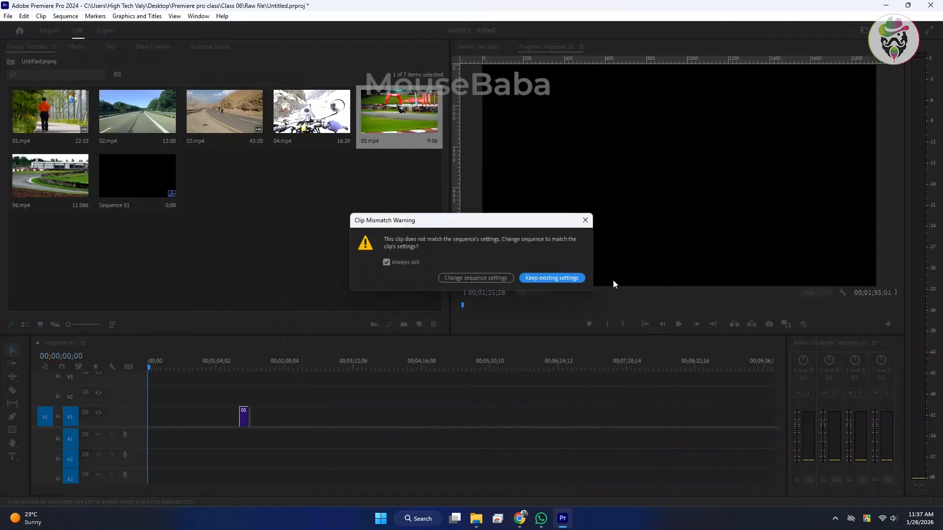
click(556, 278)
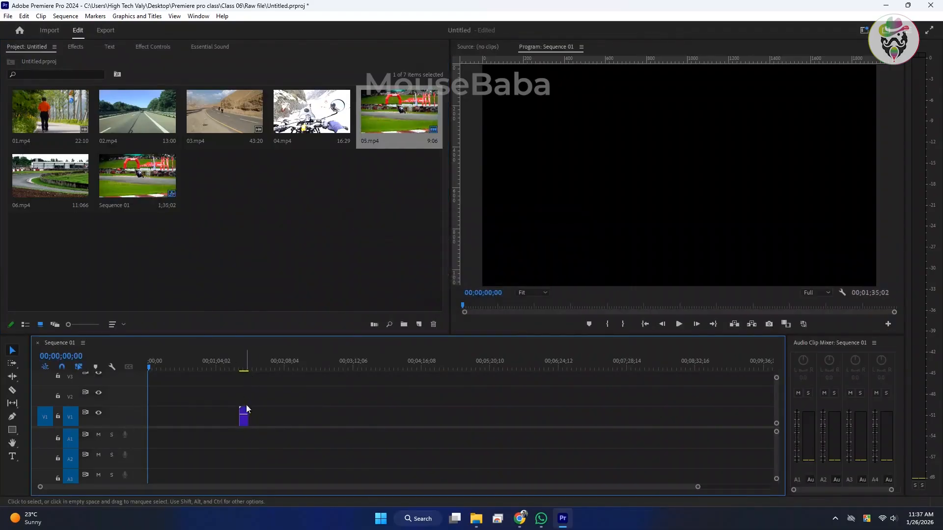
Play 05.mp4 in the timeline from near its beginning and stop after a short preview.
scroll(243, 407, up, 5)
click(327, 365)
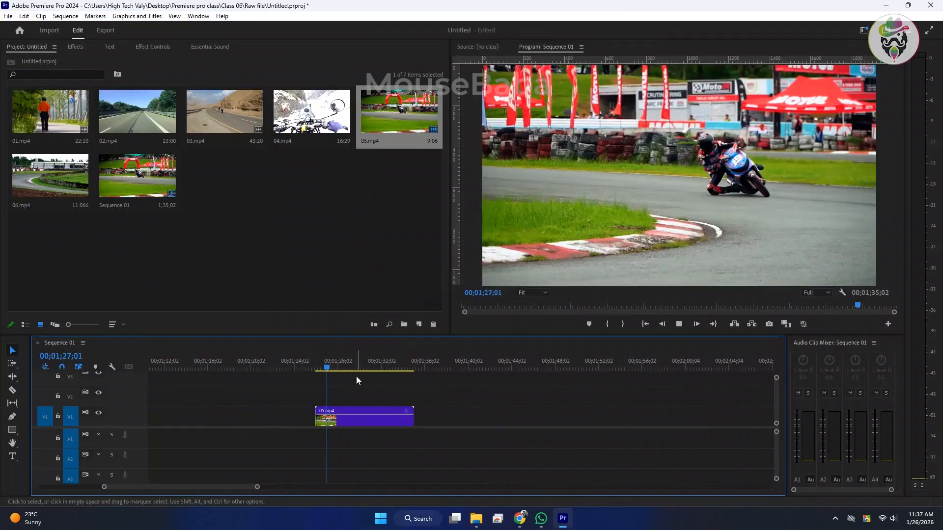
click(295, 255)
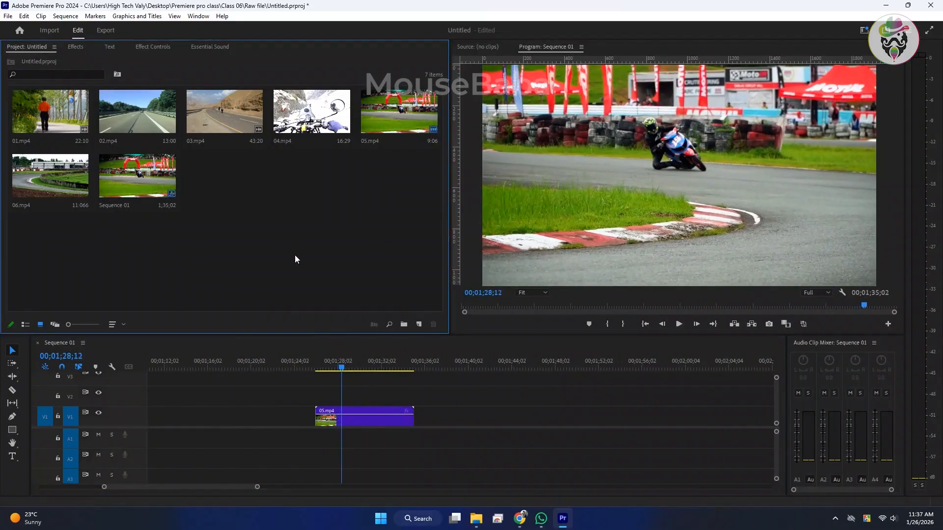
Check the timebase and its available frame rates in the sequence settings, leaving them unchanged.
click(64, 16)
click(82, 42)
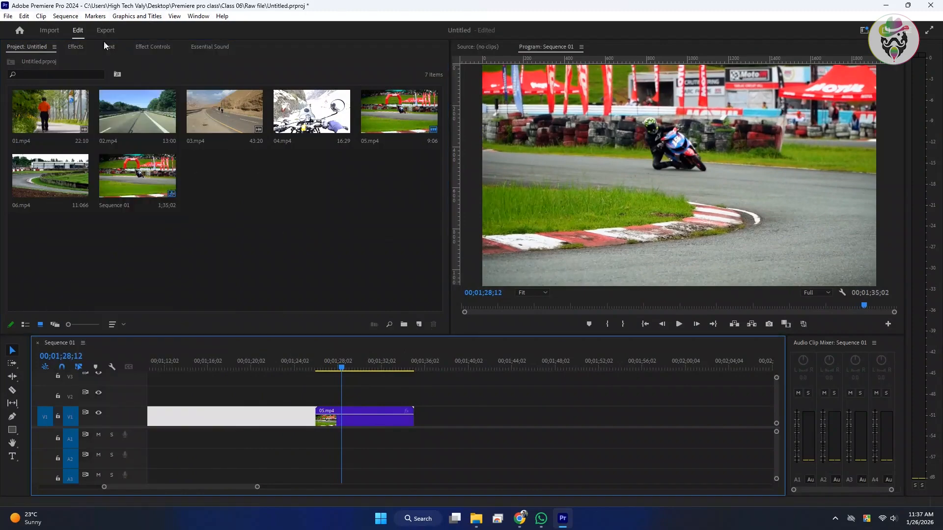
click(65, 16)
click(73, 23)
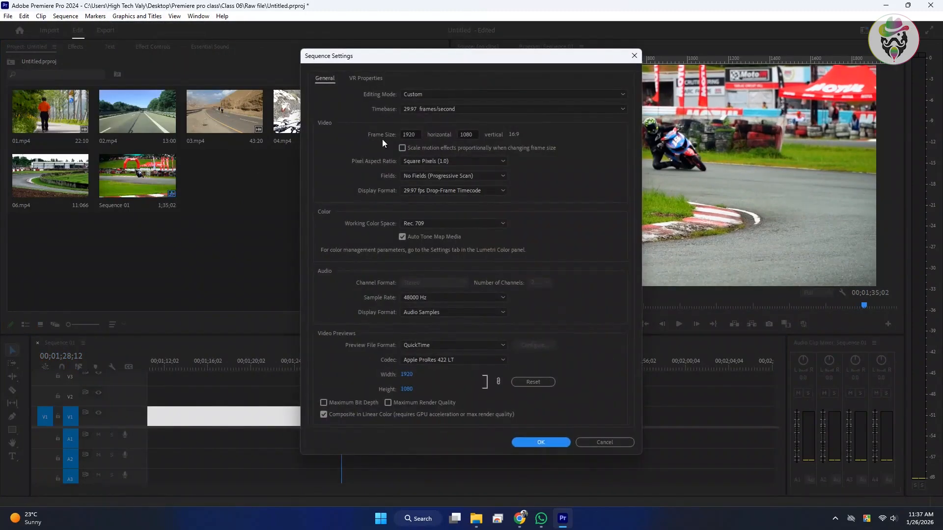
click(418, 107)
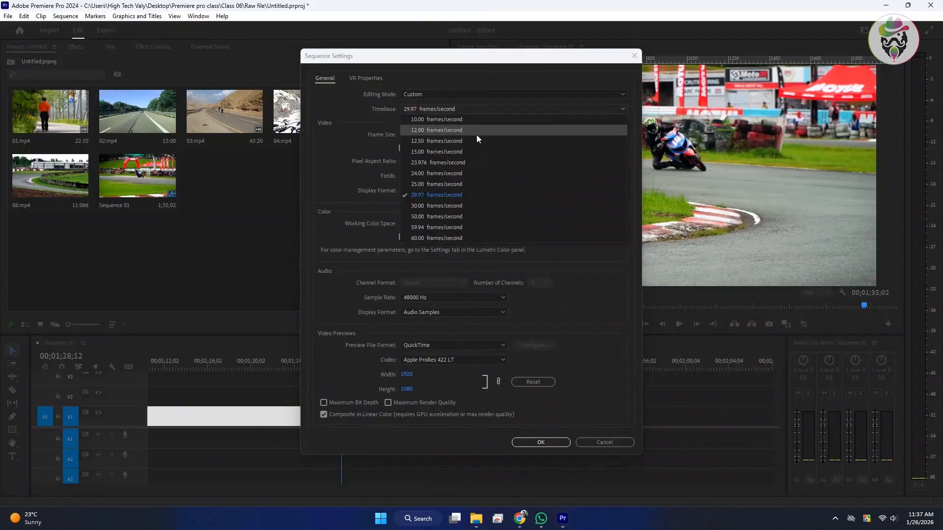
click(378, 126)
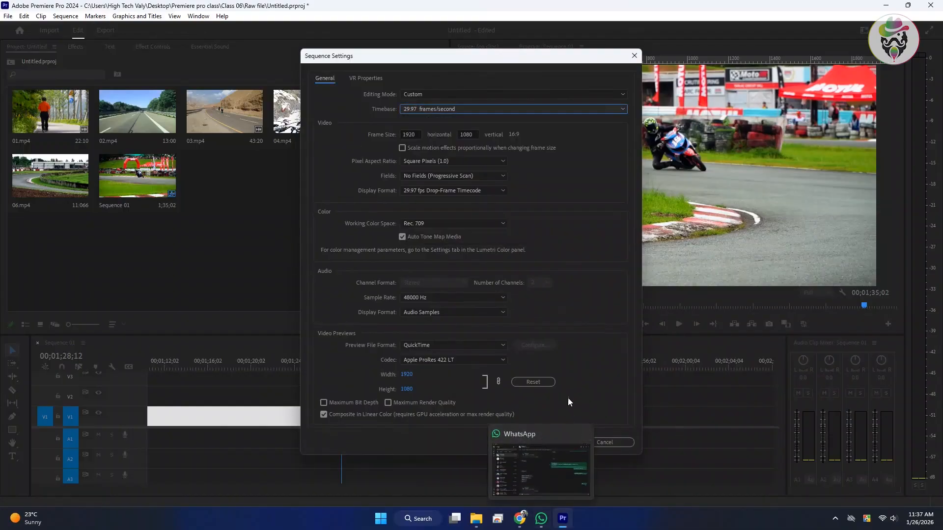
click(540, 442)
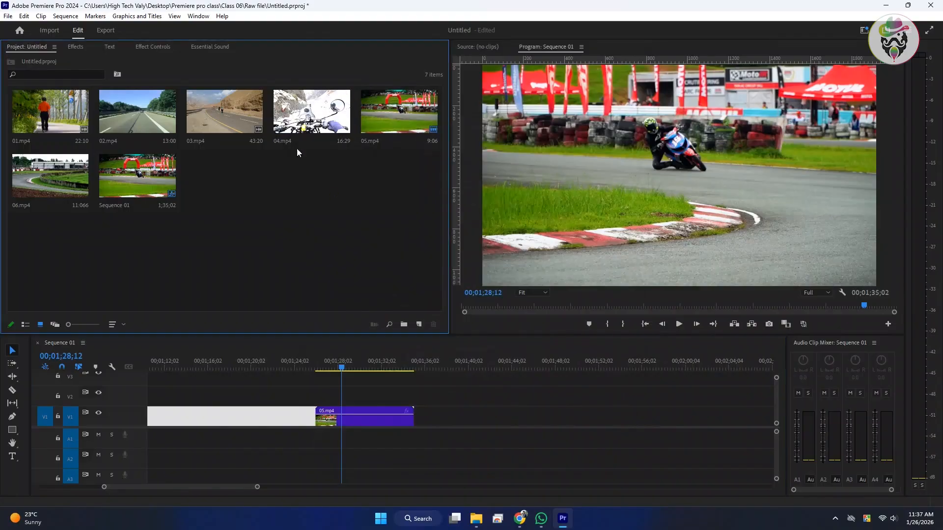
Check the frame rate of 05.mp4 in its media file properties, and close the properties window.
right_click(395, 115)
click(432, 130)
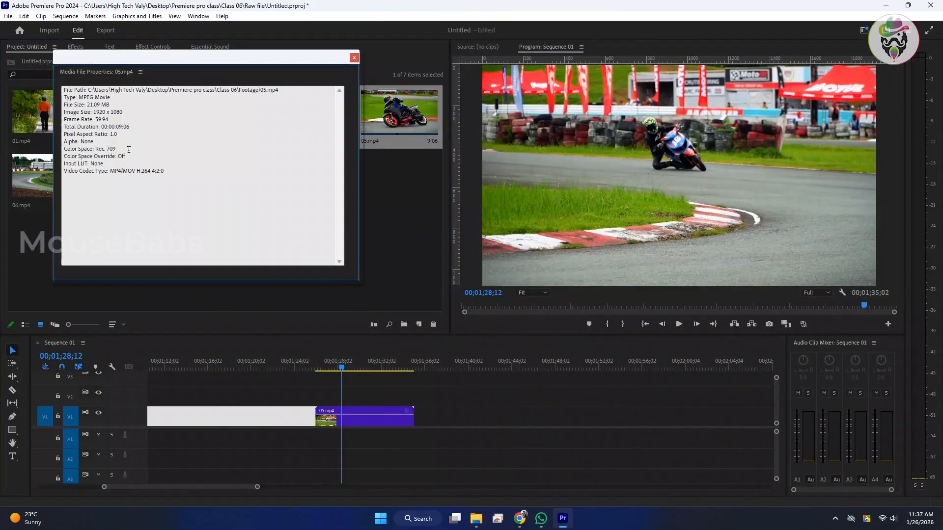
double_click(106, 120)
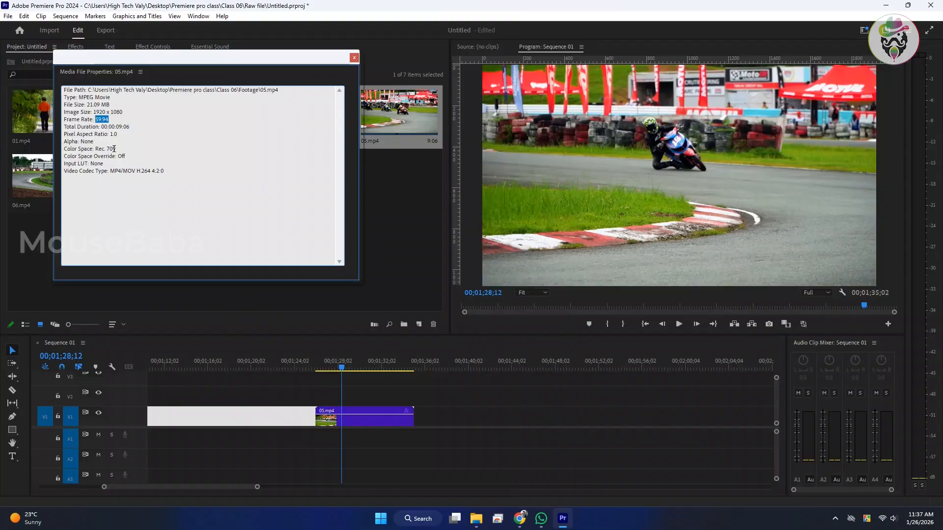
click(352, 58)
click(360, 423)
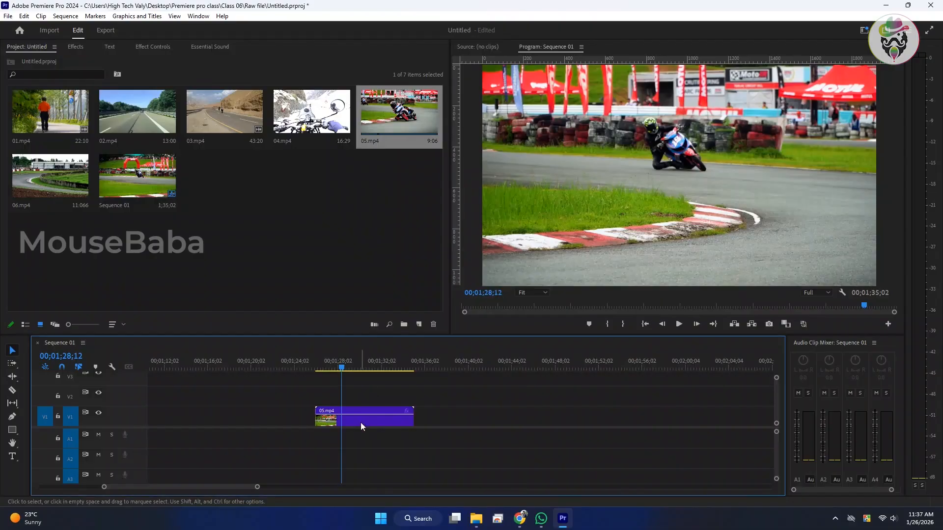
click(360, 231)
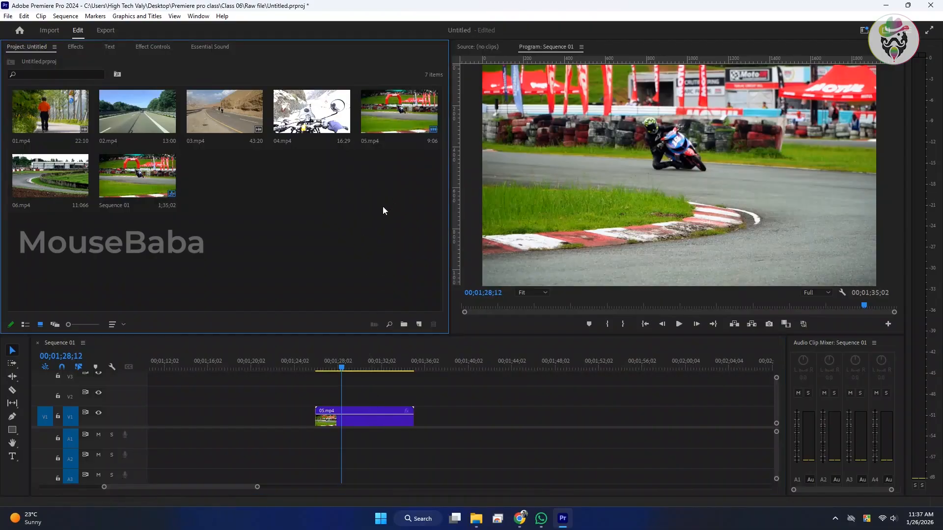
Scrub through the 05.mp4 clip in the timeline to review its footage.
click(400, 120)
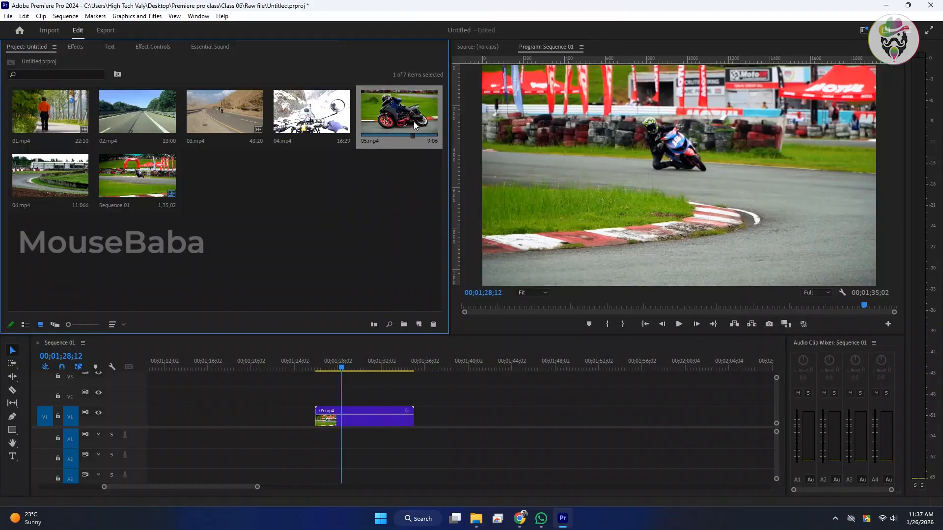
click(416, 386)
drag(395, 363, 414, 360)
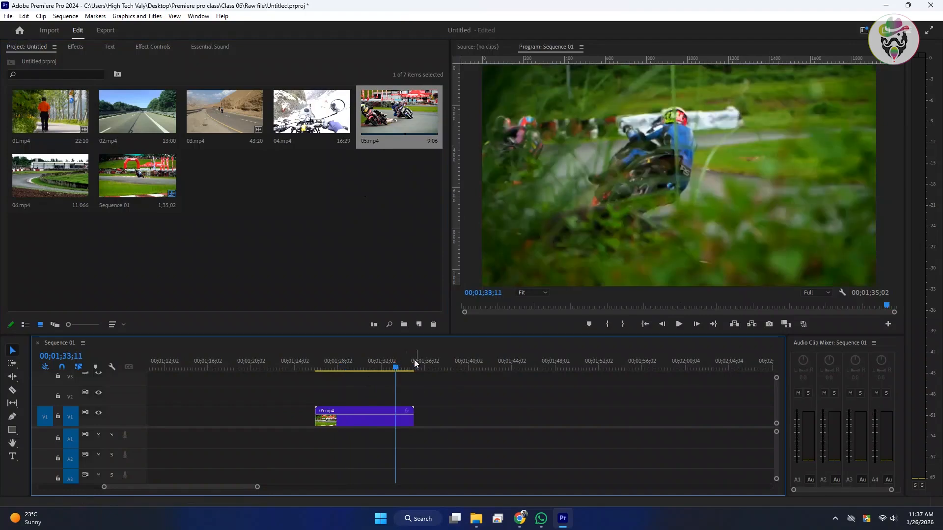
click(370, 366)
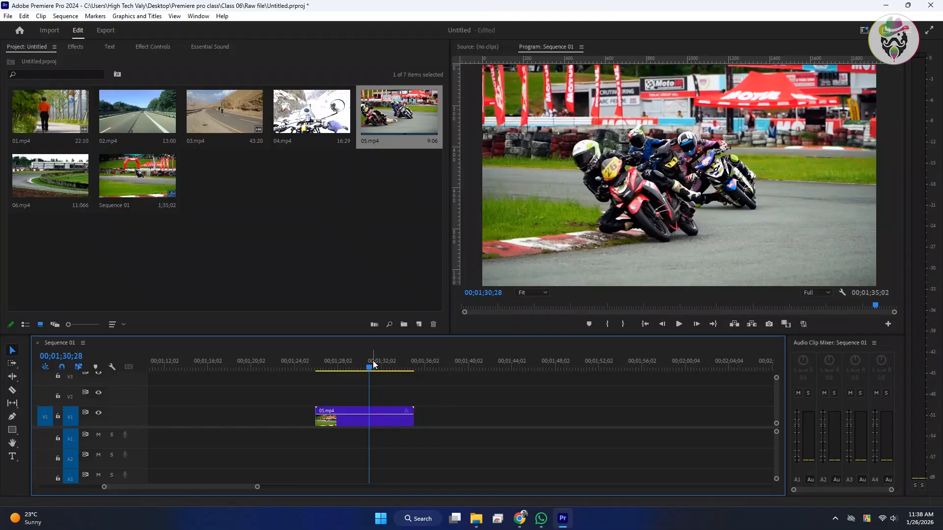
Select 05.mp4 in the timeline and play it from its start to examine its motion at normal speed.
click(361, 417)
drag(343, 365, 322, 366)
key(space)
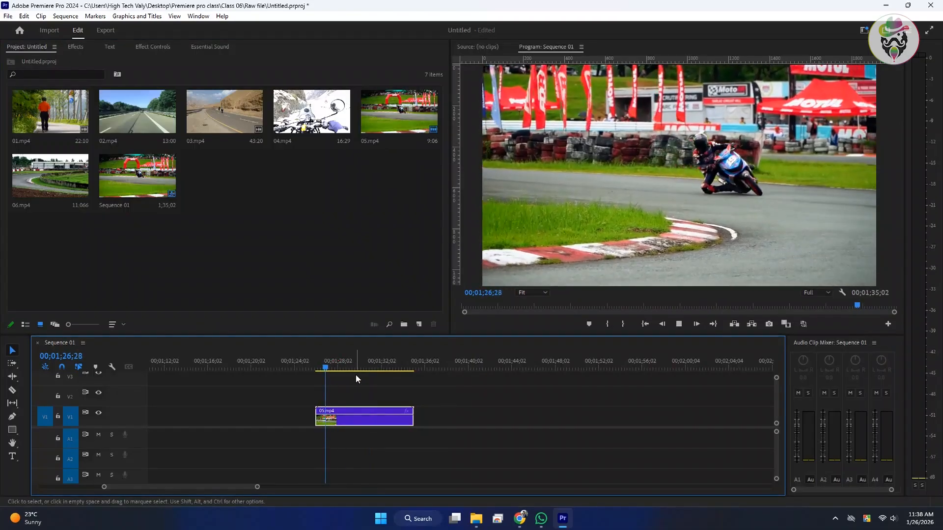
key(space)
scroll(357, 397, up, 4)
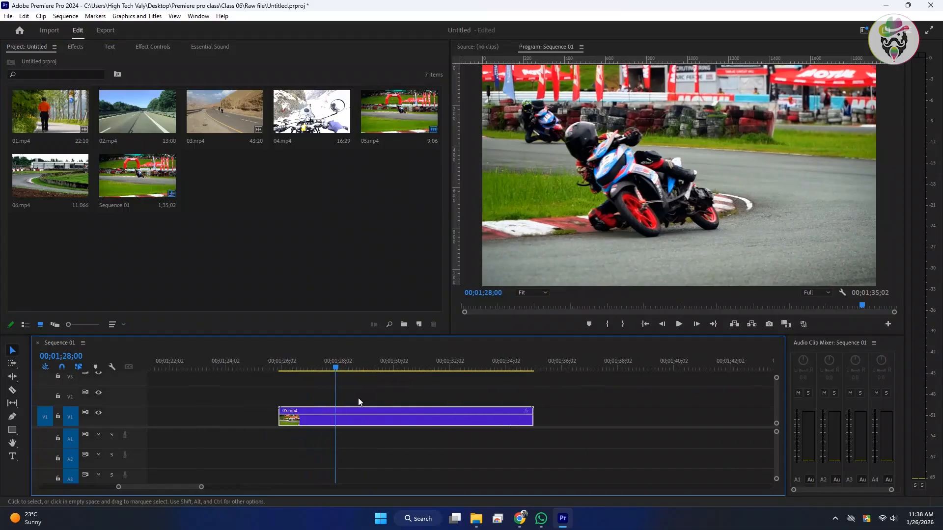
scroll(358, 402, up, 3)
drag(386, 366, 379, 368)
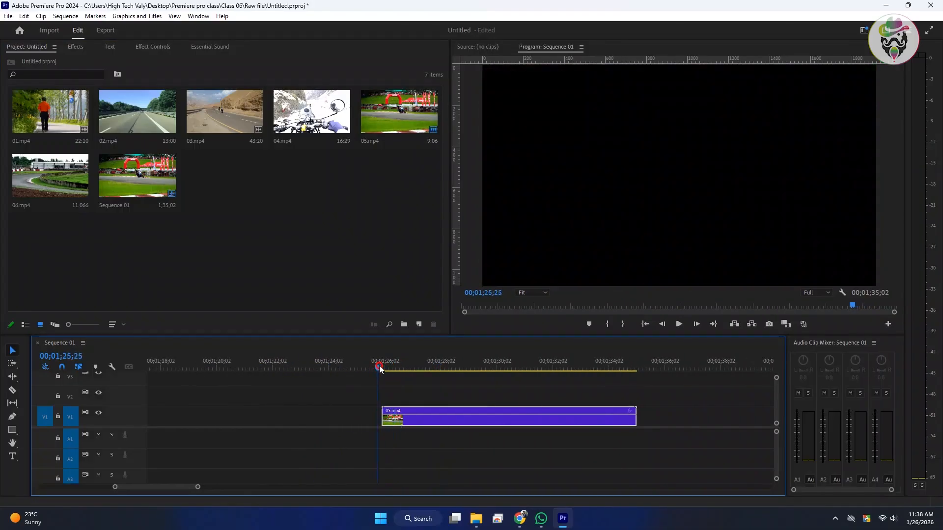
key(space)
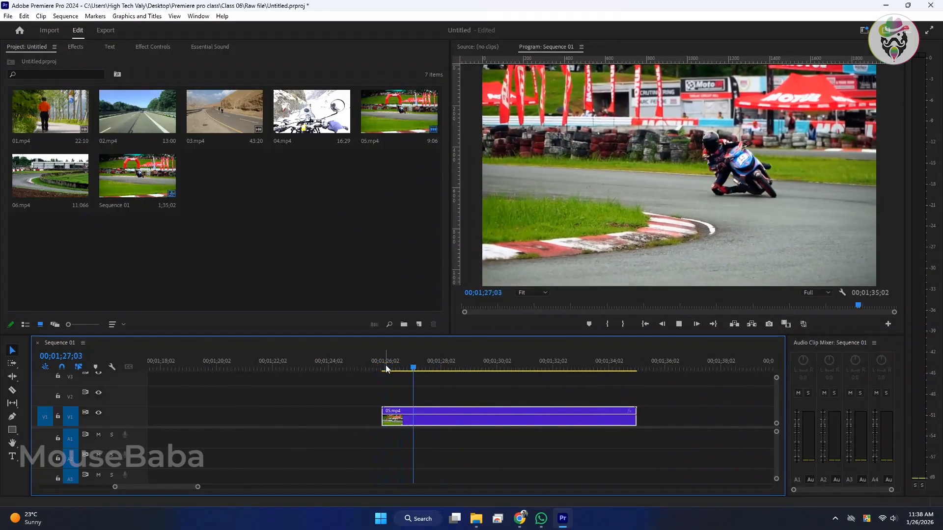
key(space)
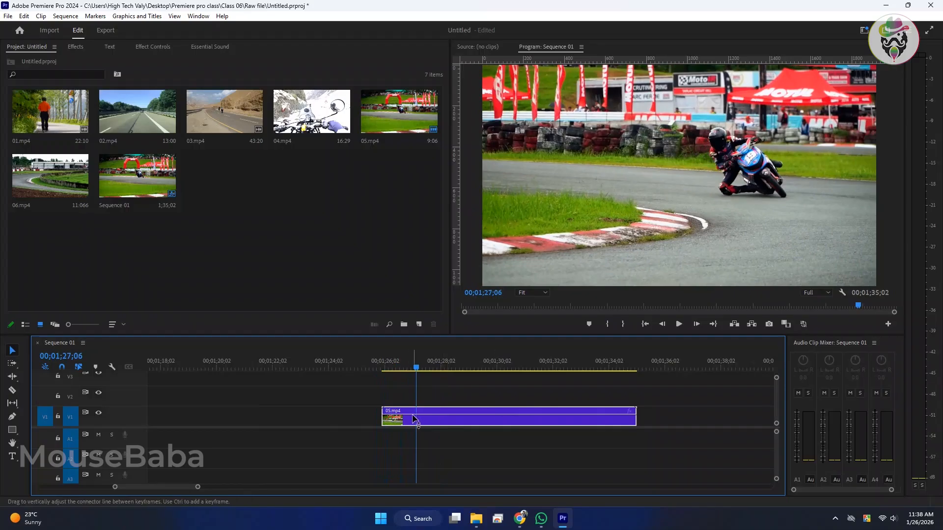
Increase the height of video track V1 and zoom the timeline in around the playhead on 05.mp4.
scroll(413, 418, down, 1)
scroll(133, 415, up, 5)
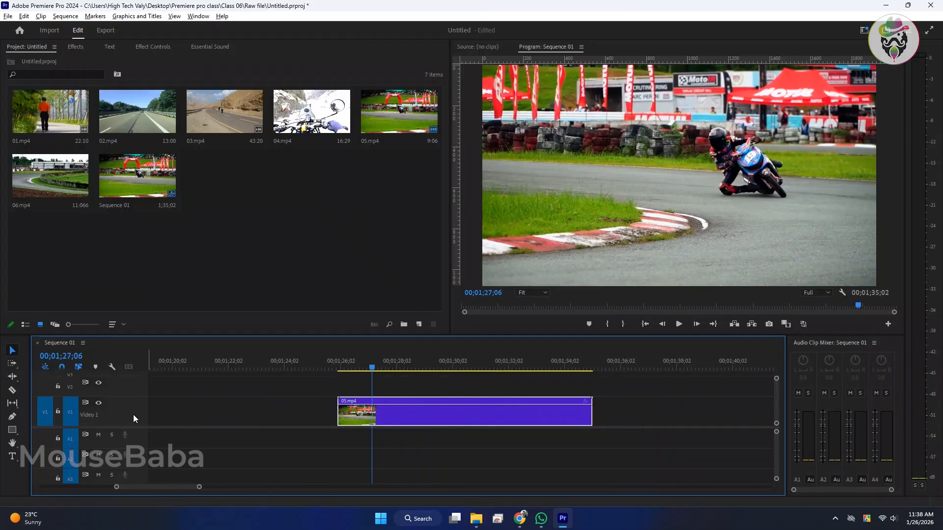
scroll(133, 415, down, 1)
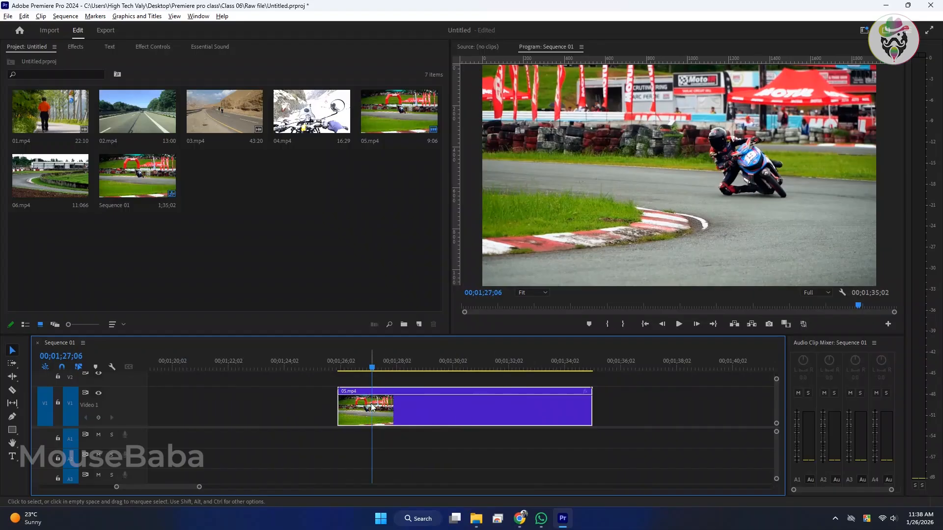
scroll(371, 407, up, 2)
scroll(363, 402, up, 1)
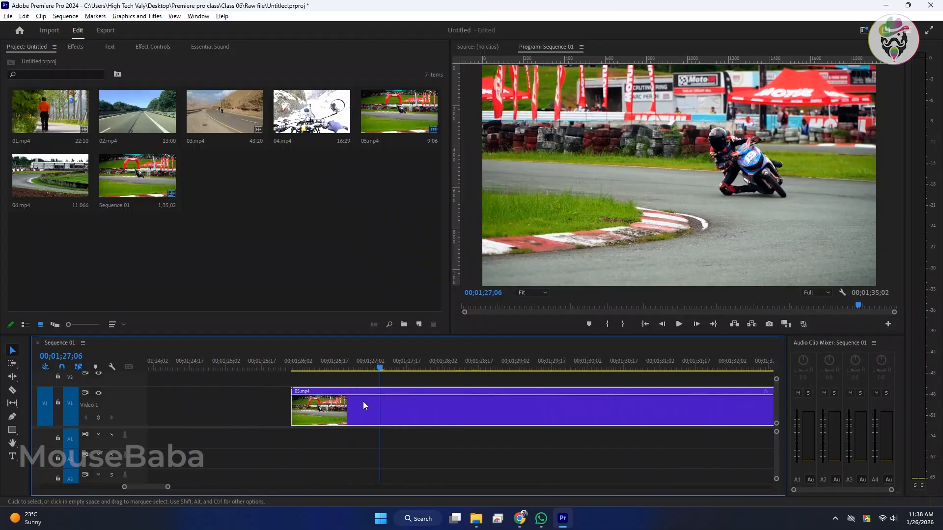
Set the playback speed of the whole 05.mp4 clip in the timeline to 50%.
scroll(363, 401, down, 3)
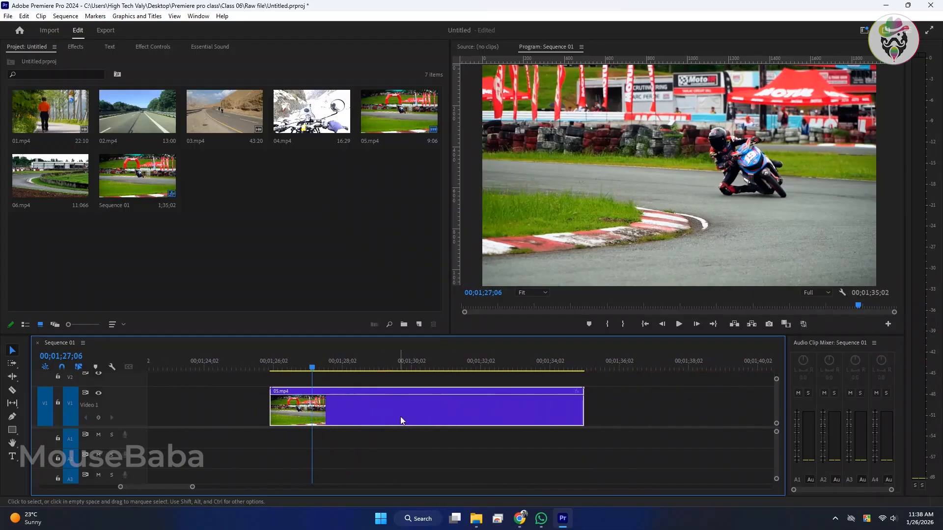
scroll(401, 420, up, 1)
right_click(334, 401)
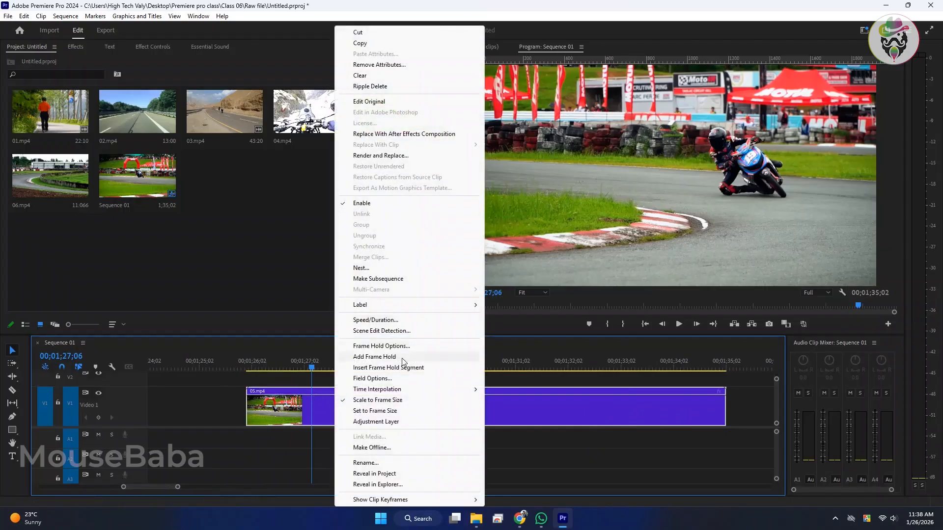
click(380, 321)
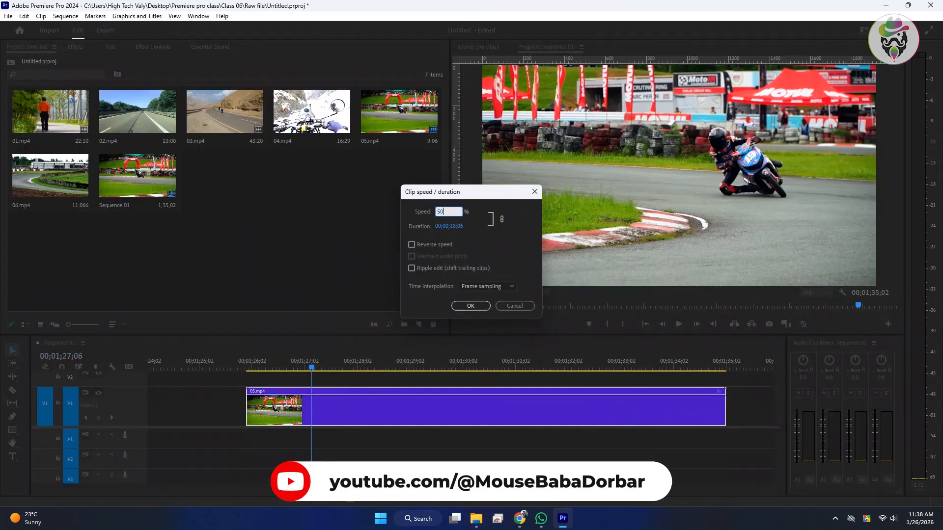
key(Return)
Play the slowed 05.mp4 clip from 00;01;27;19, and undo the clip's speed change.
scroll(339, 399, down, 3)
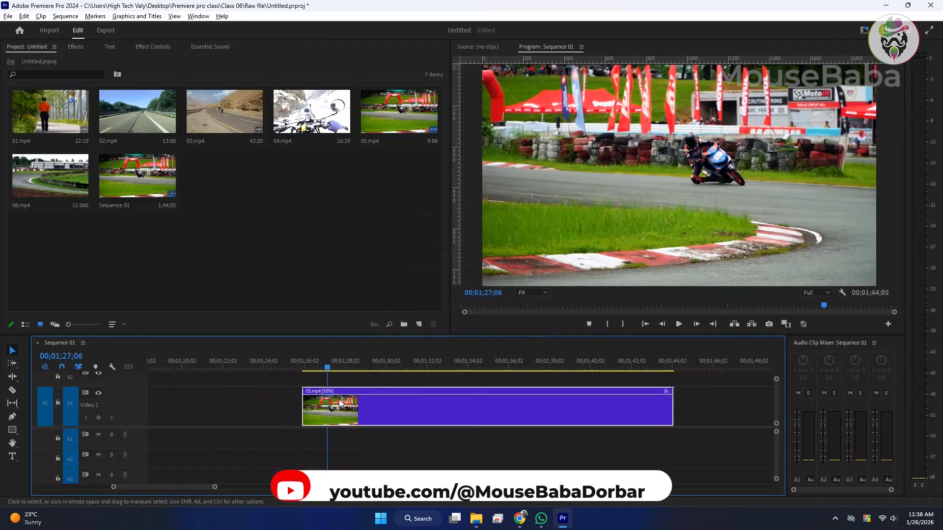
scroll(338, 399, down, 2)
drag(346, 367, 333, 364)
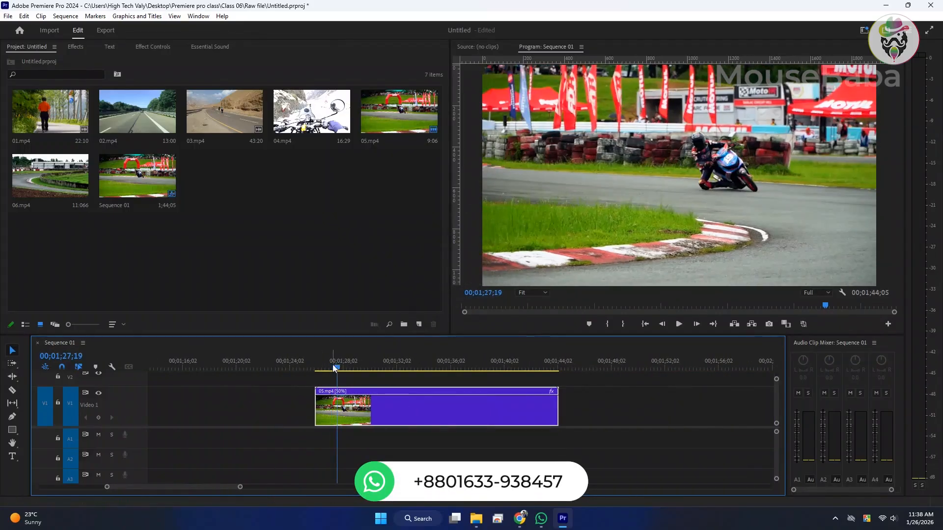
key(space)
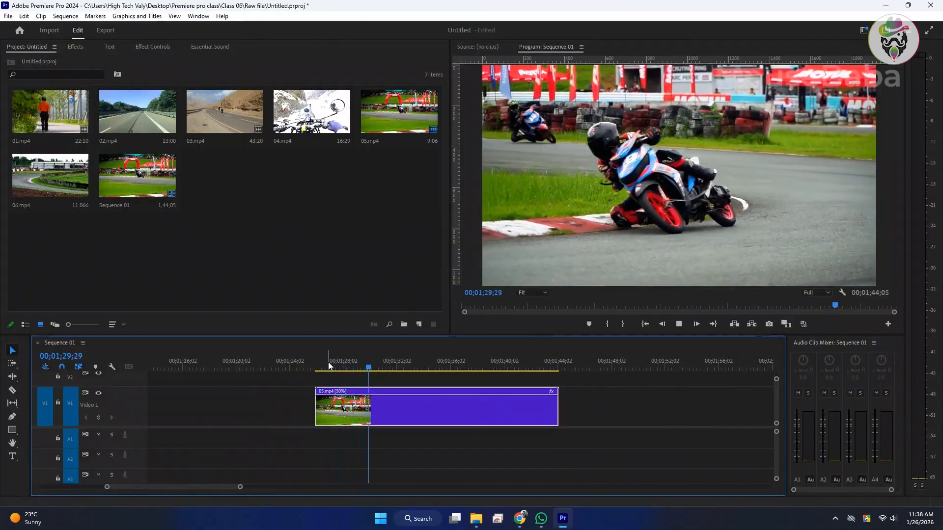
key(ctrl+z)
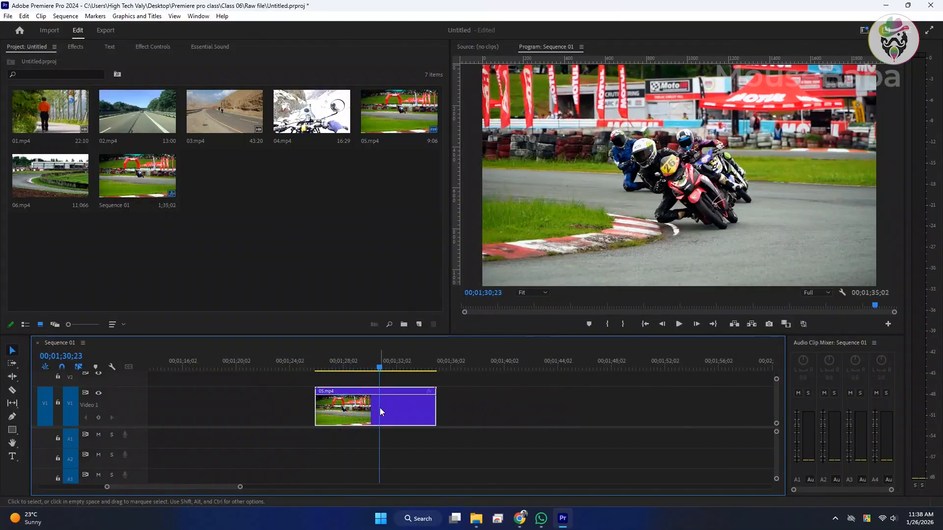
Play 05.mp4 from its start to examine where the racers take the corner, and return the playhead to 00;01;27;02.
key(=)
key(=)
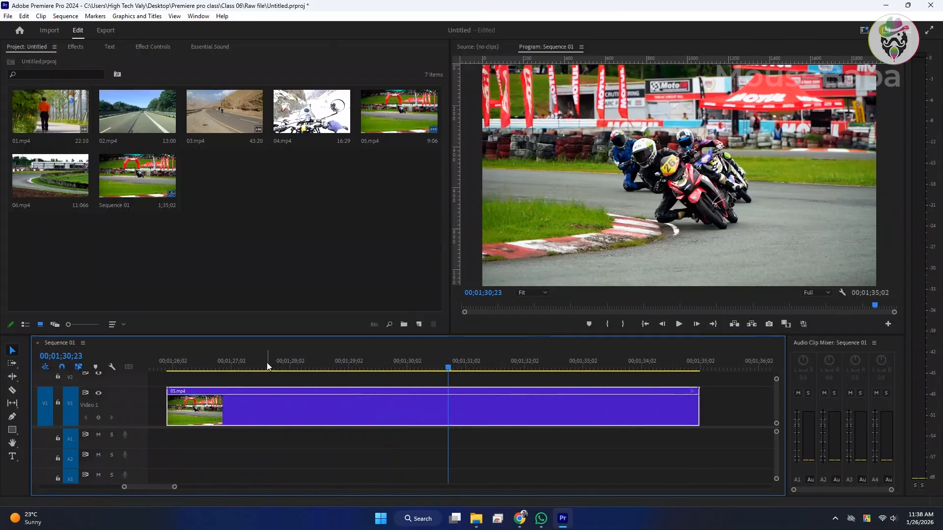
click(251, 366)
drag(252, 366, 169, 375)
key(space)
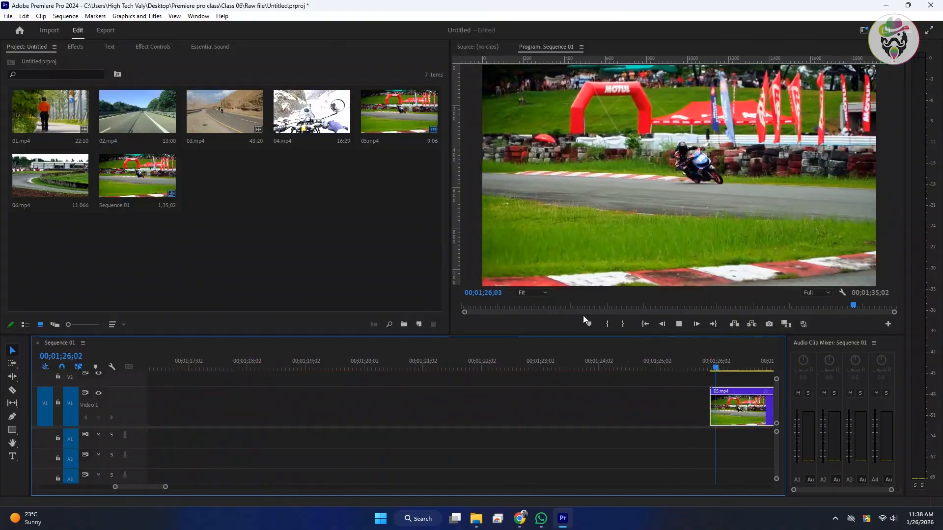
key(space)
scroll(540, 409, down, 6)
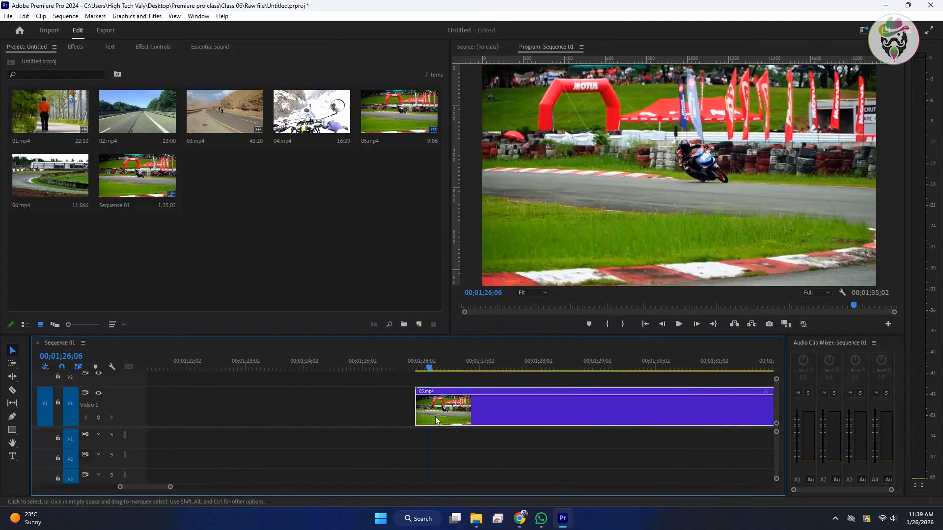
key(space)
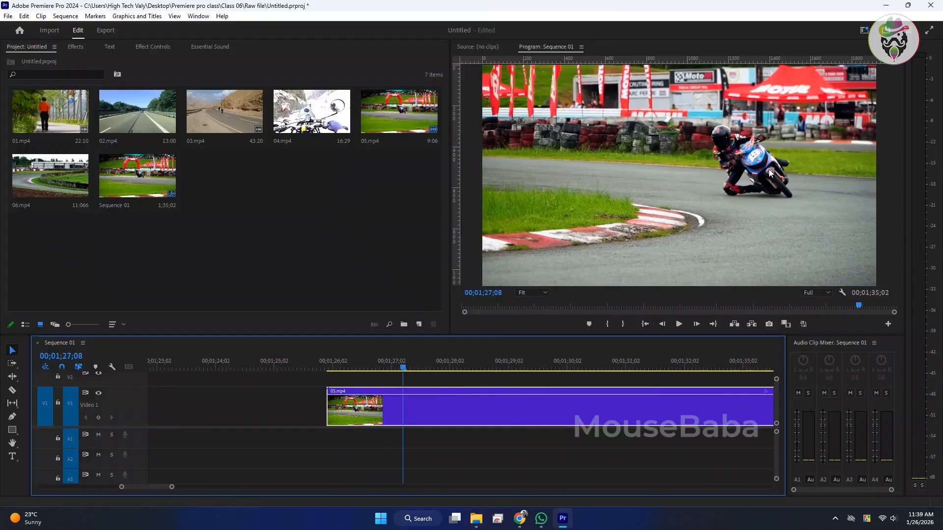
key(space)
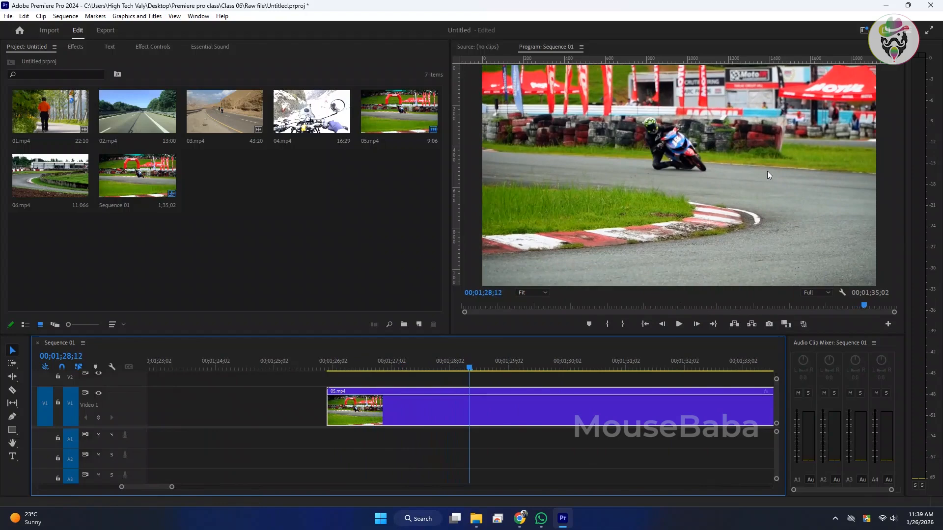
drag(410, 368, 391, 354)
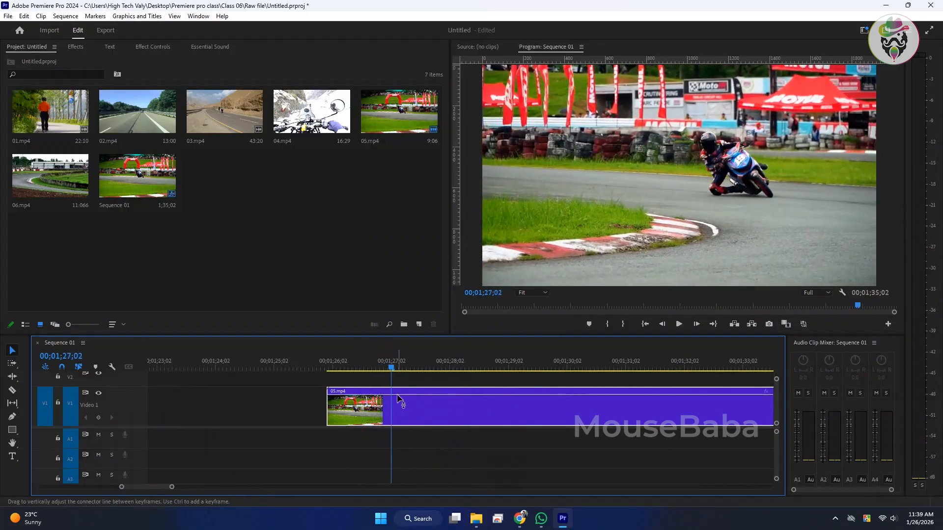
Display the Time Remapping Speed line on the 05.mp4 clip in the timeline.
scroll(376, 405, down, 2)
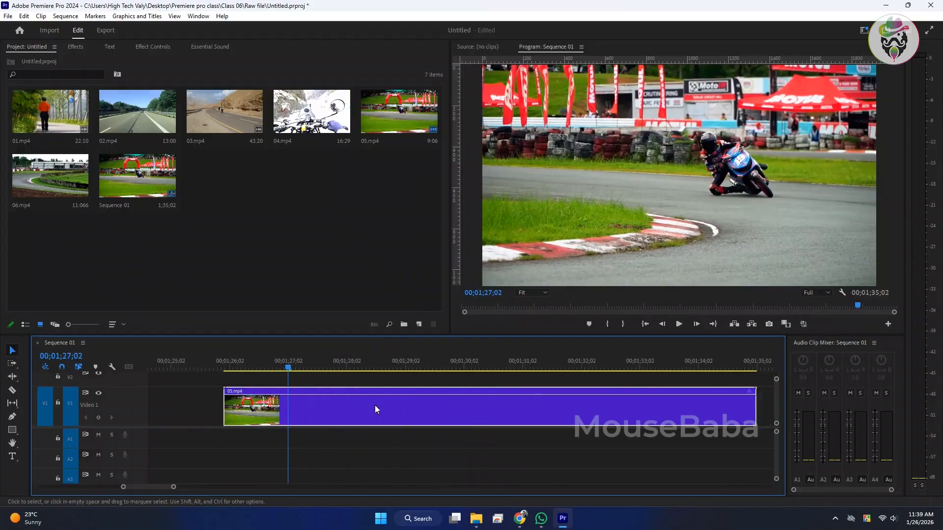
scroll(375, 405, down, 4)
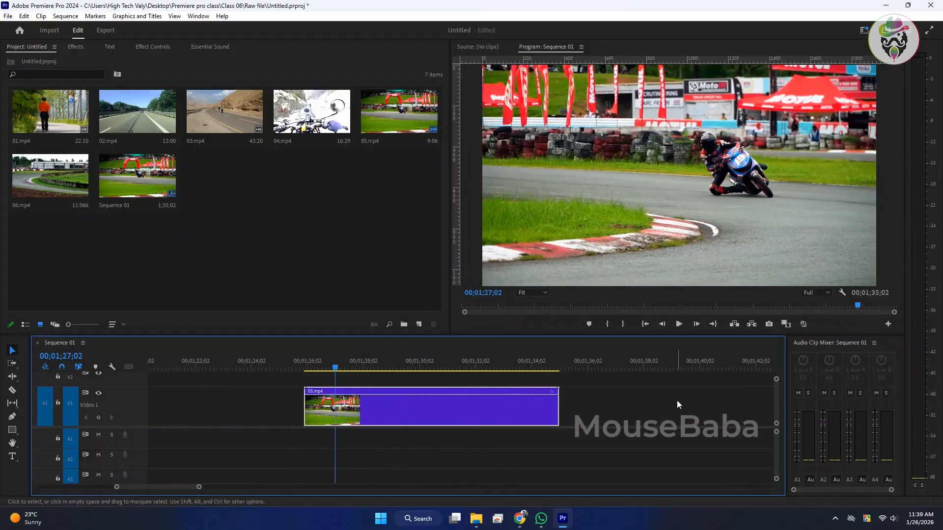
click(553, 392)
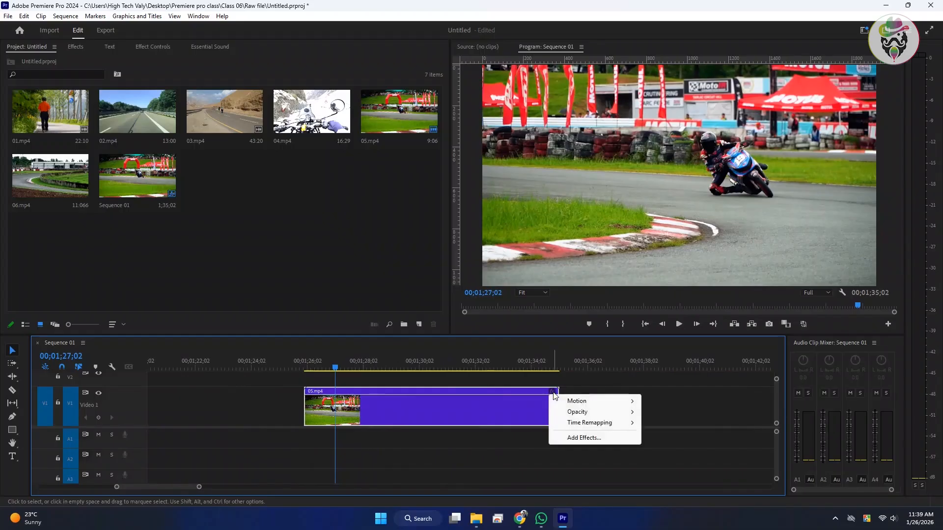
mouse_move(571, 426)
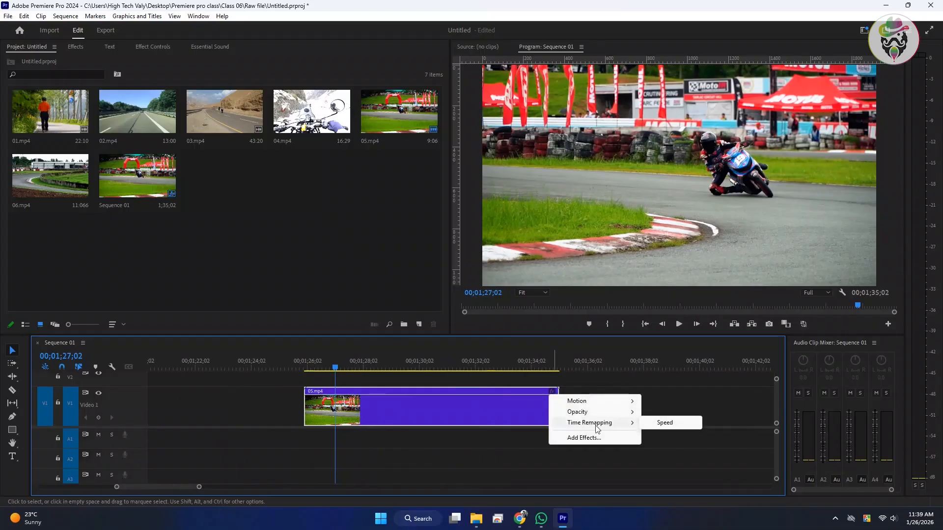
click(666, 423)
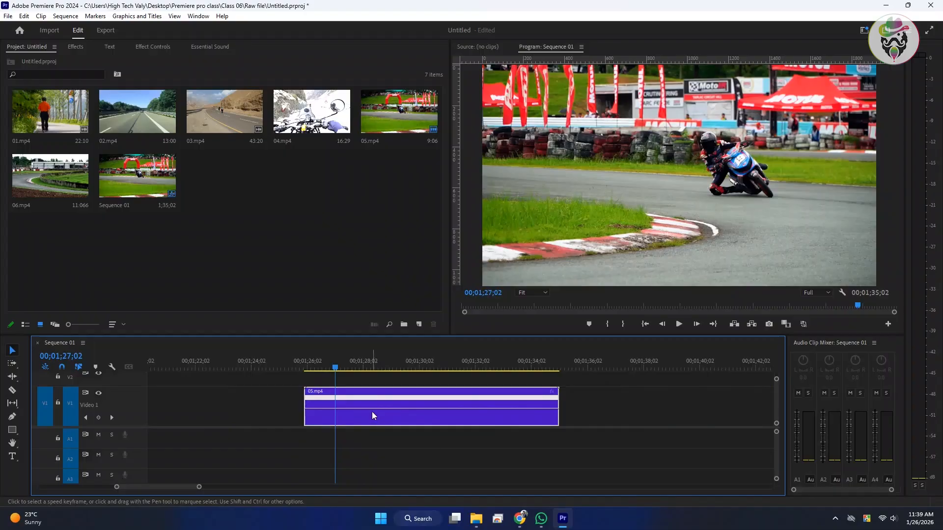
Add a speed keyframe to 05.mp4 at 00;01;27;09, as the first racer reaches the corner.
scroll(325, 415, up, 3)
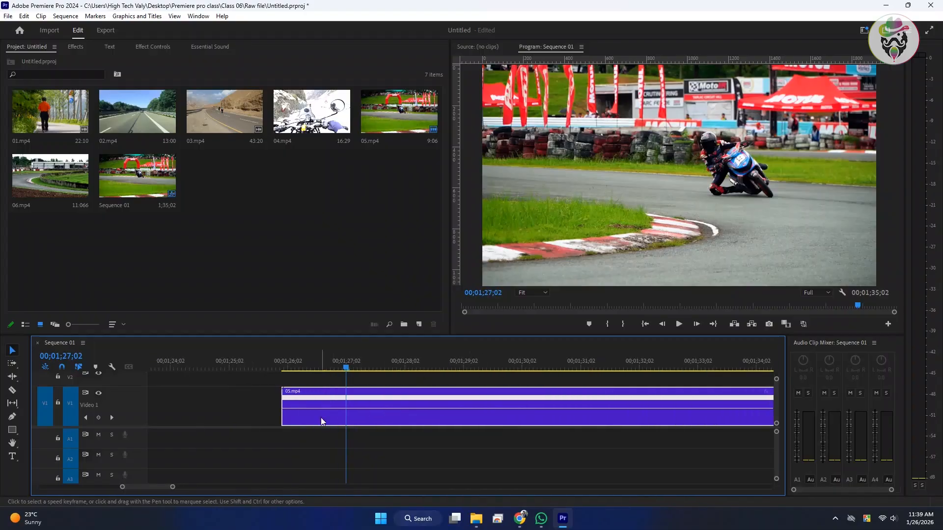
mouse_move(346, 365)
mouse_down()
mouse_move(330, 364)
mouse_move(360, 364)
mouse_up()
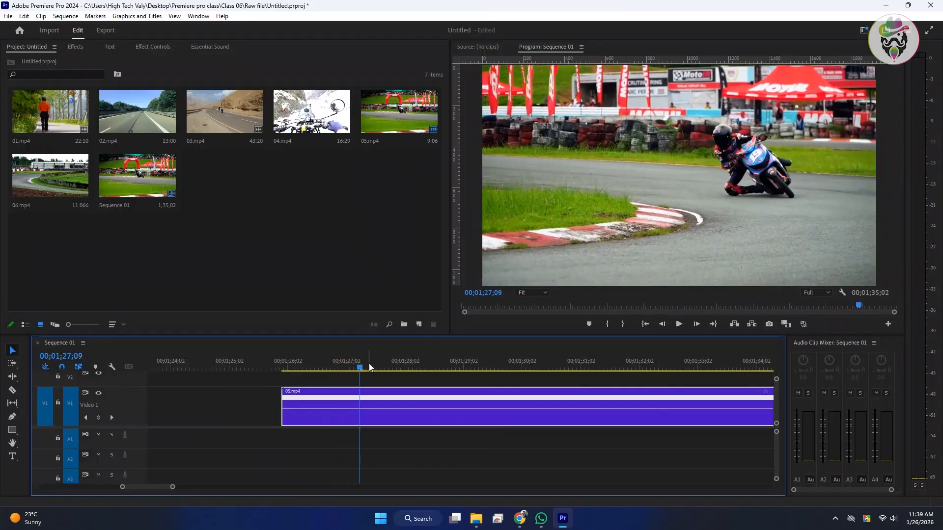
ctrl+click(360, 395)
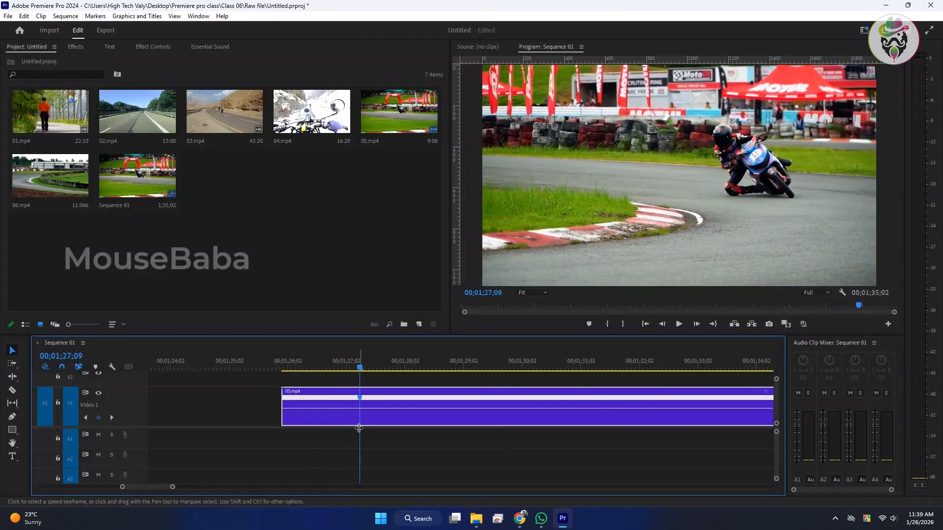
Play on until the first racer leaves the frame, and add a second speed keyframe to 05.mp4 at 00;01;28;07.
ctrl+click(420, 409)
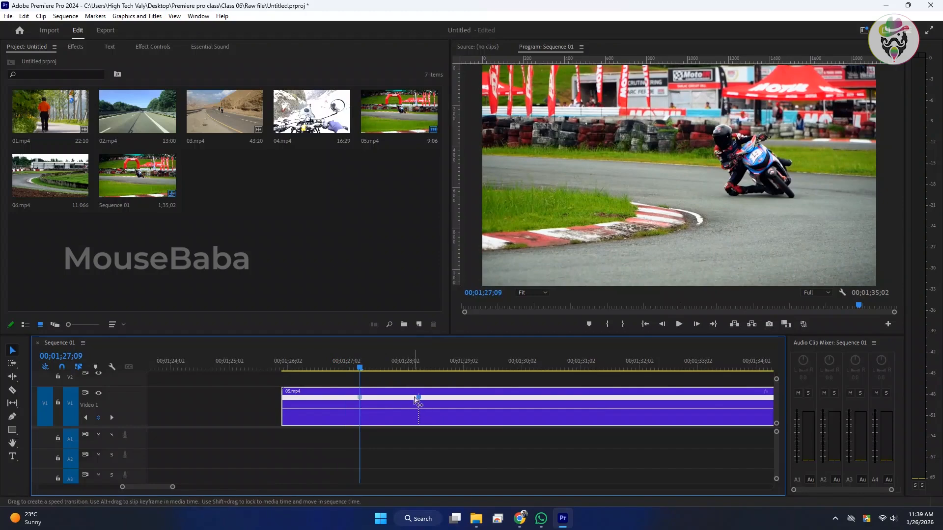
key(ctrl+z)
key(space)
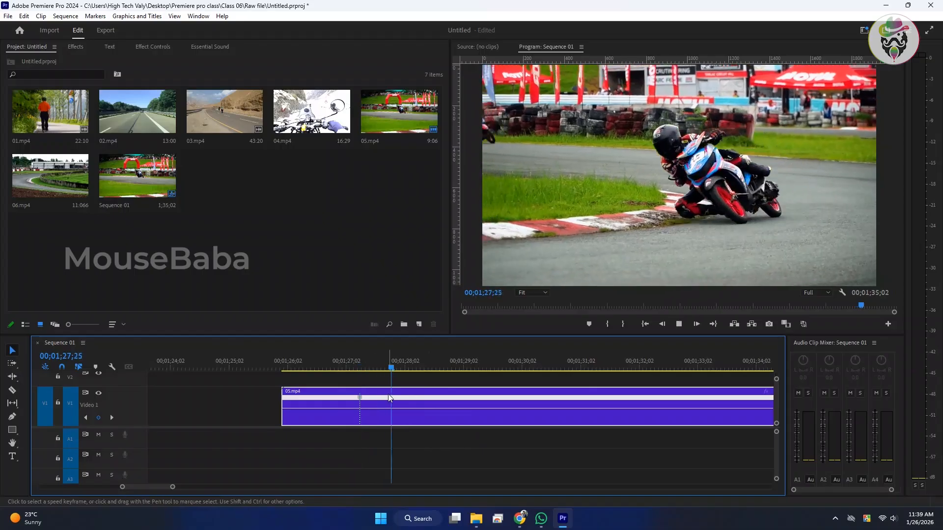
key(space)
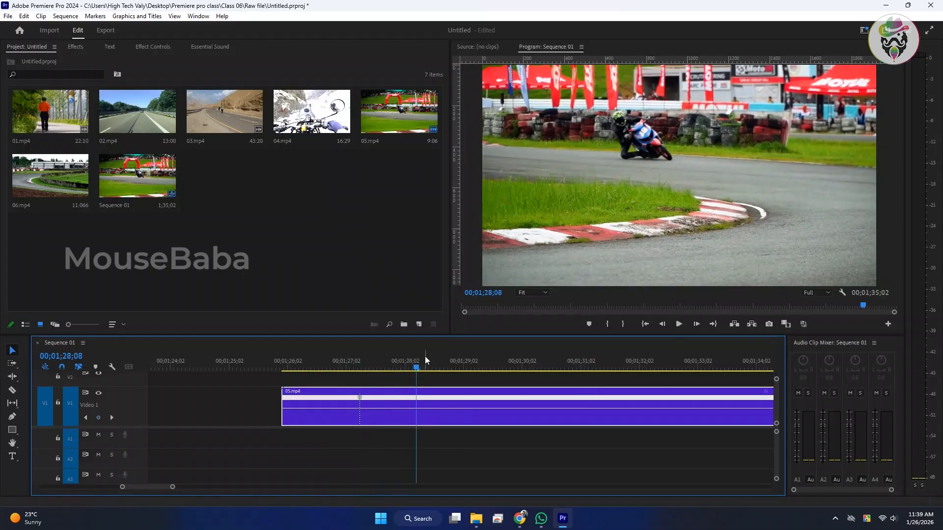
drag(418, 367, 415, 367)
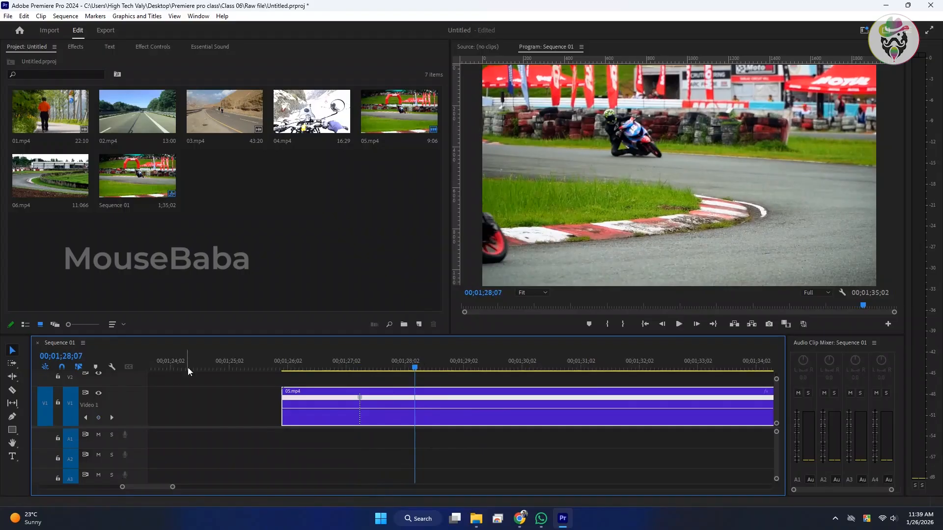
ctrl+click(416, 414)
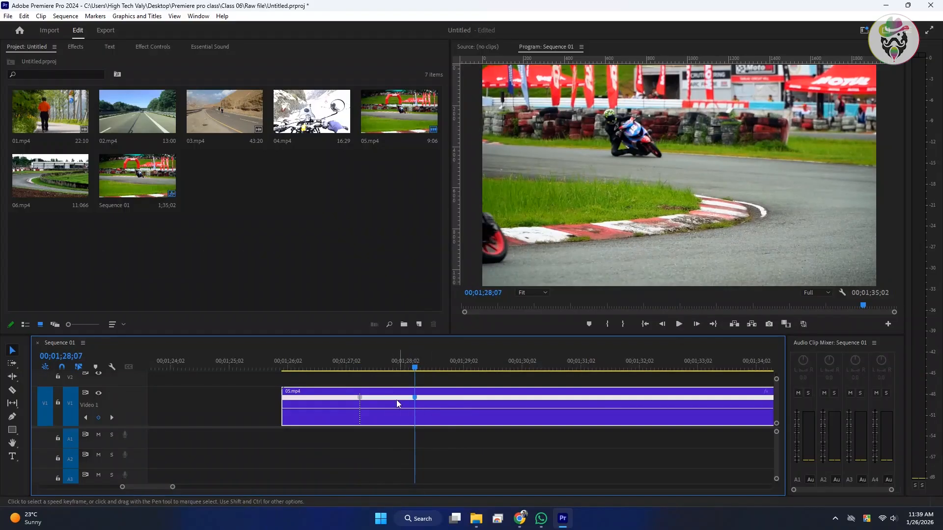
Play the section between the two speed keyframes on 05.mp4, and lower its speed line to slow it down.
click(377, 366)
key(space)
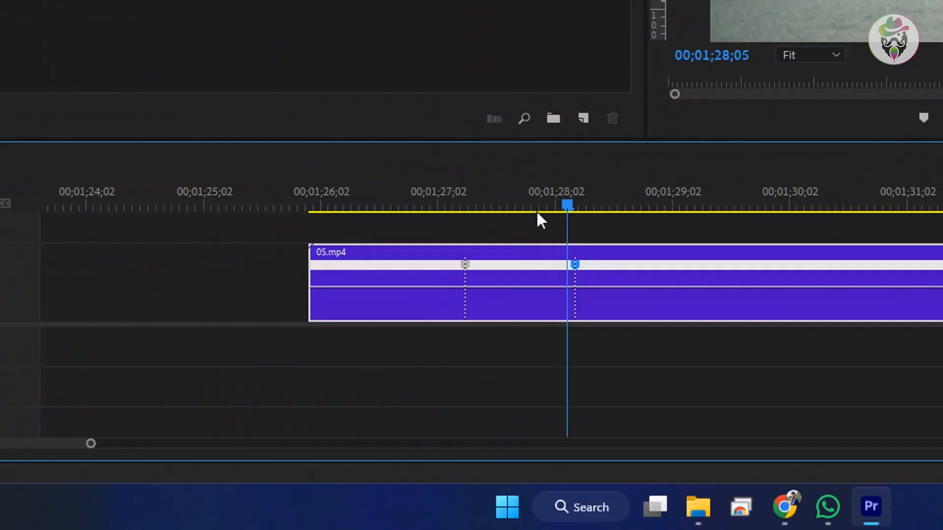
click(390, 366)
drag(512, 285, 516, 338)
drag(516, 336, 515, 336)
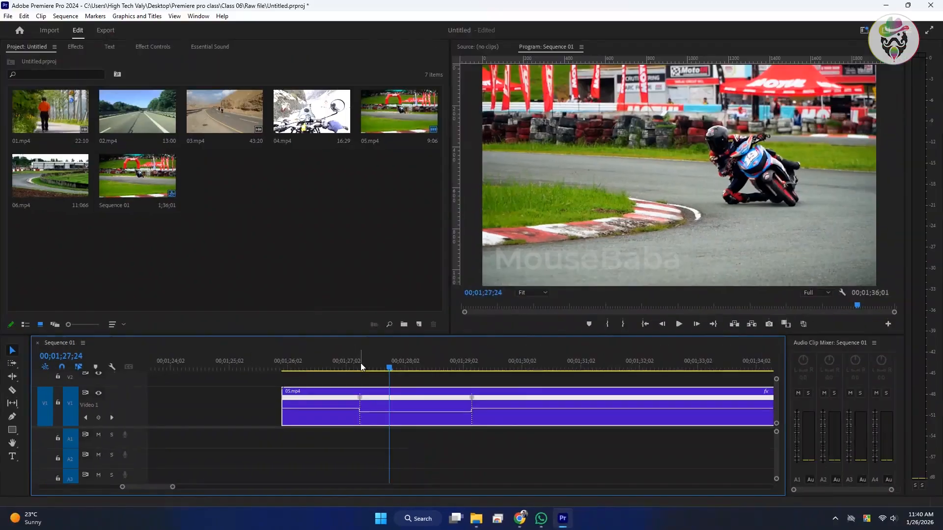
Play 05.mp4 repeatedly from just before the first speed keyframe to examine the slow-motion section.
click(353, 366)
key(space)
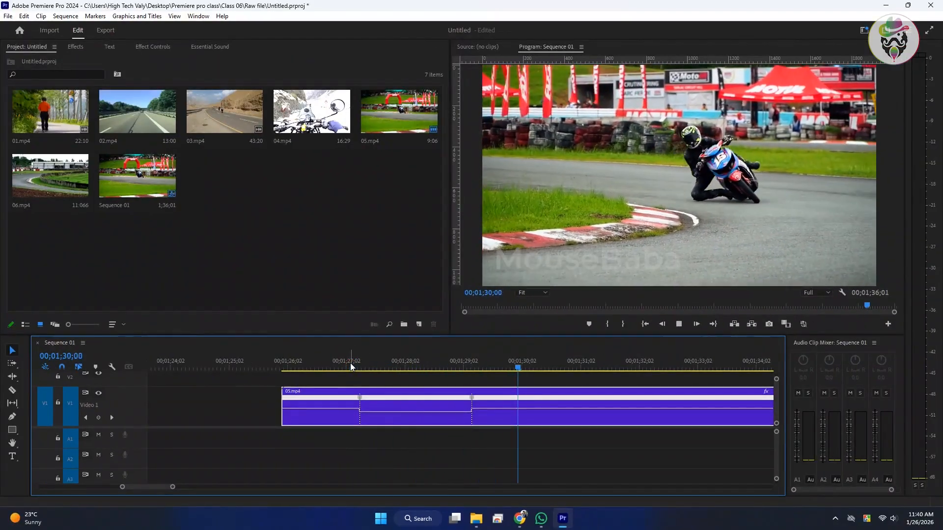
key(space)
drag(374, 369, 344, 361)
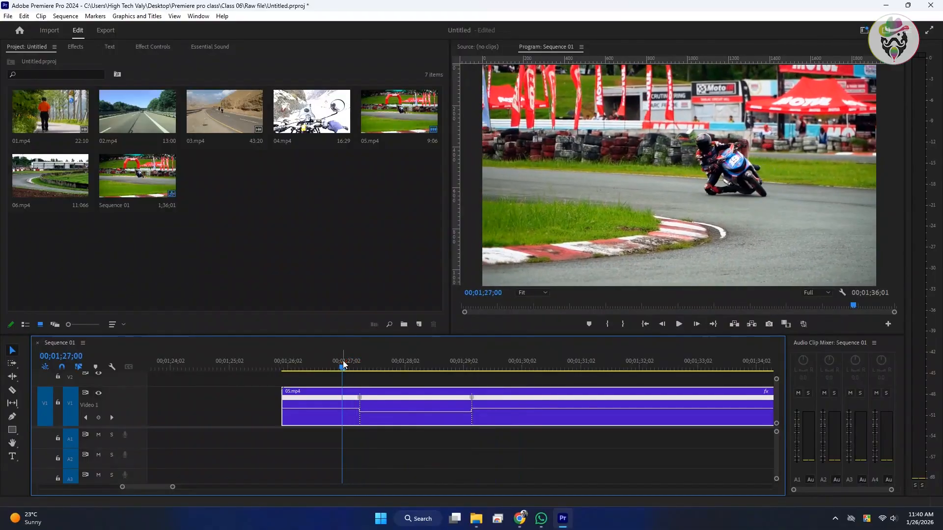
key(space)
click(326, 362)
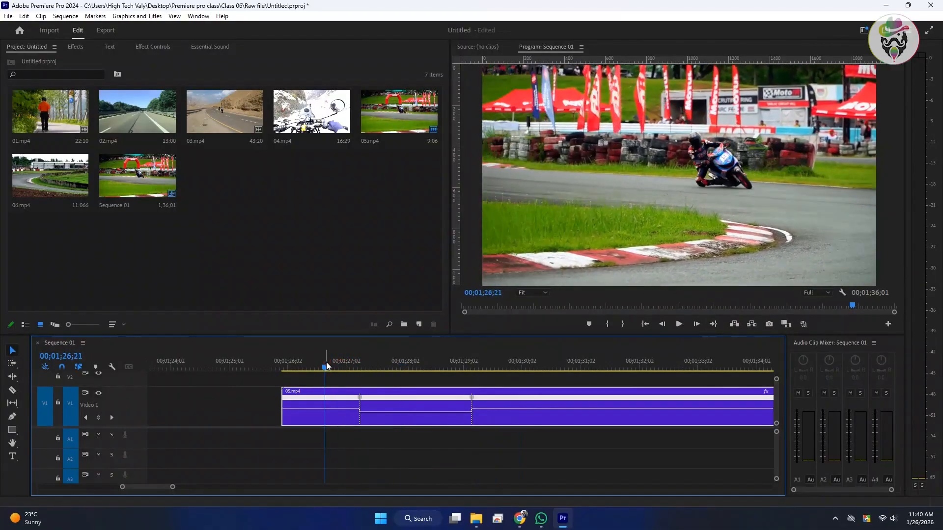
key(space)
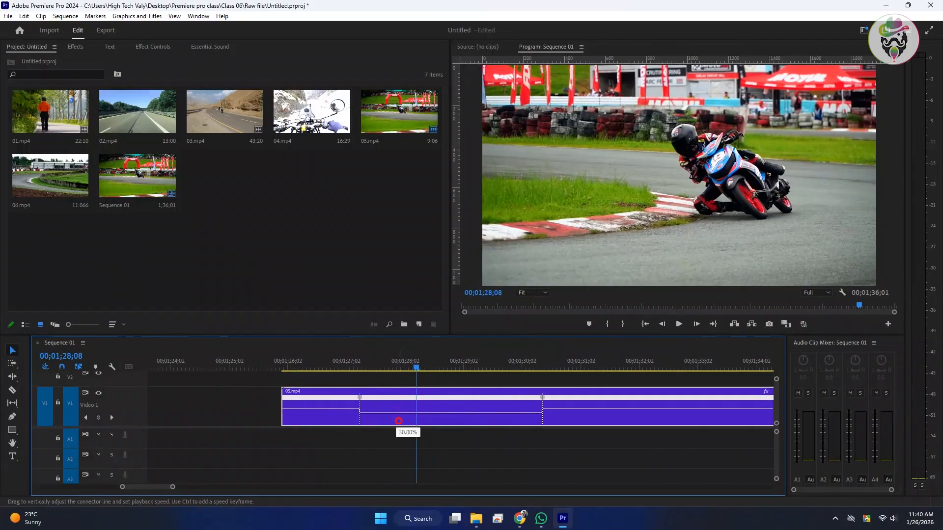
Set the speed between the two keyframes on 05.mp4 to 30%, and play the section from 00;01;27;02.
scroll(434, 406, down, 5)
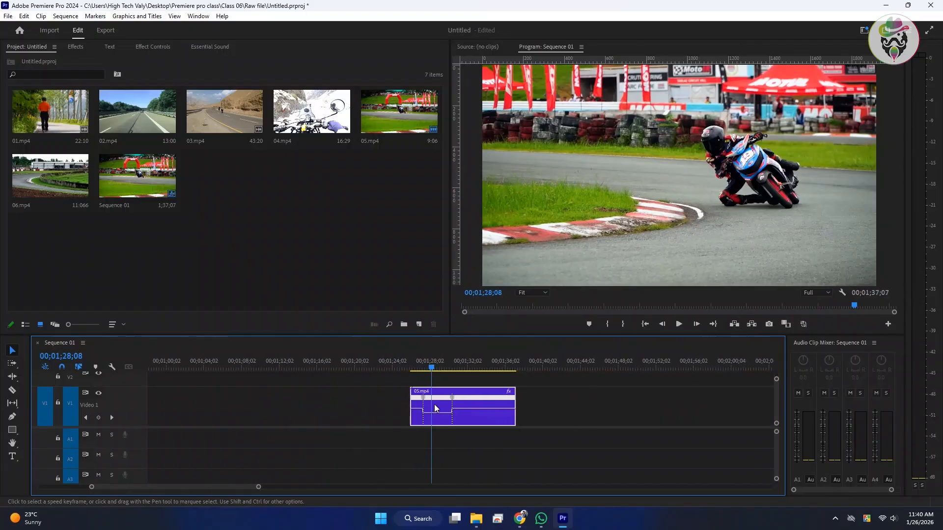
scroll(430, 382, down, 5)
scroll(344, 384, up, 2)
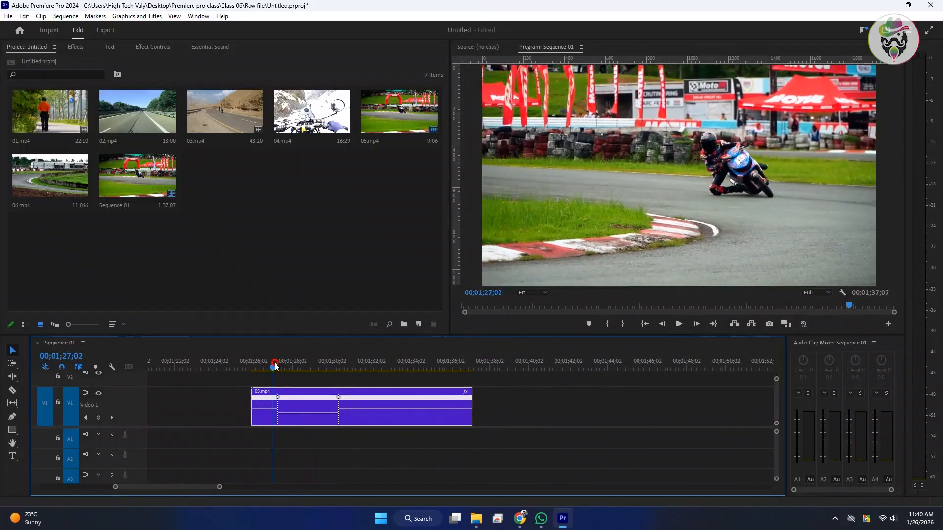
key(space)
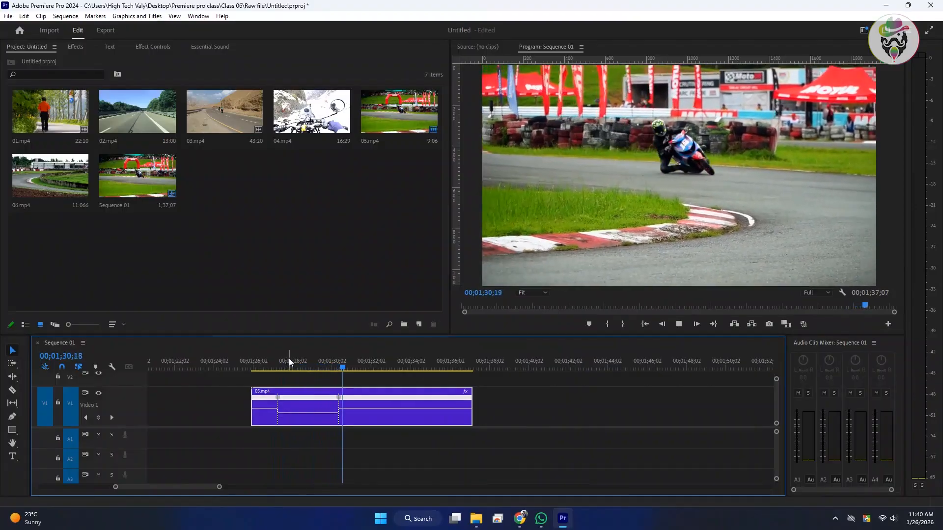
Play 05.mp4 repeatedly from before the first speed keyframe to examine how abruptly the slow motion starts.
key(space)
drag(273, 367, 328, 368)
scroll(283, 419, up, 3)
scroll(283, 418, down, 1)
click(264, 364)
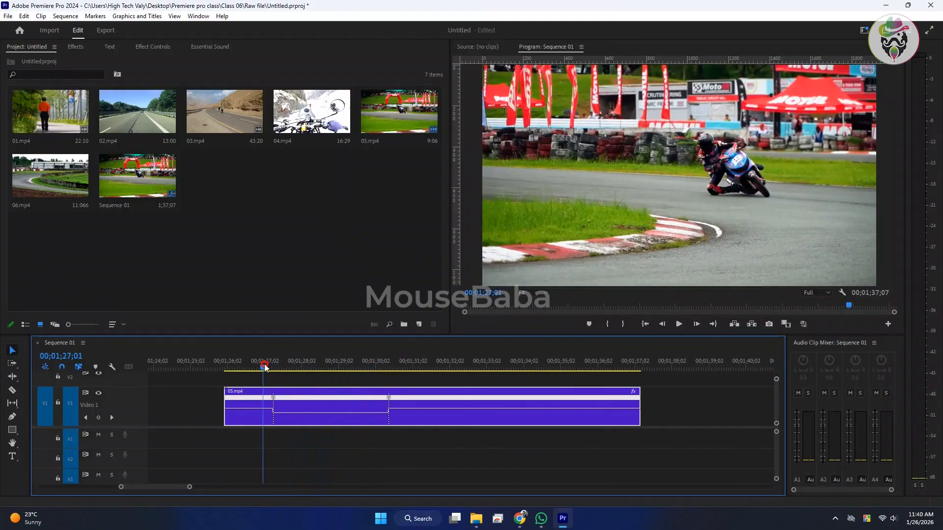
key(space)
key(space)
scroll(287, 406, up, 3)
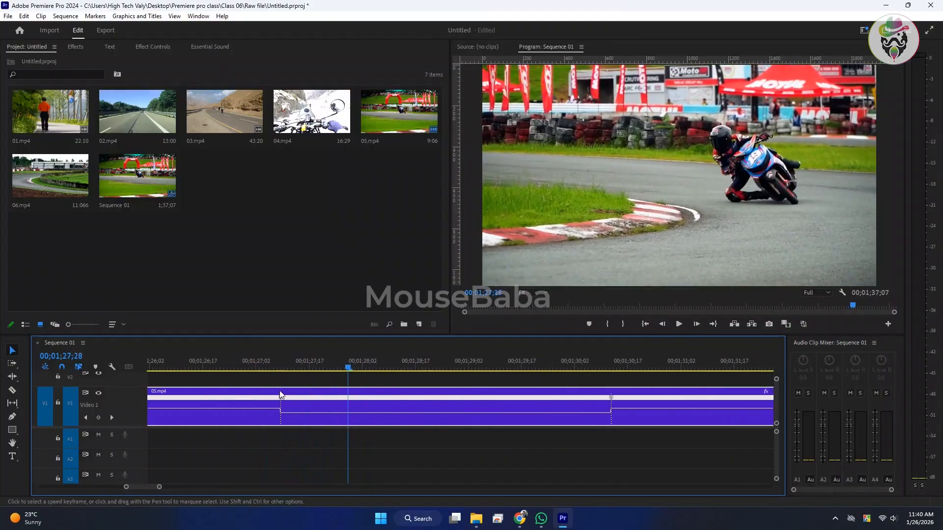
click(180, 363)
scroll(239, 372, down, 2)
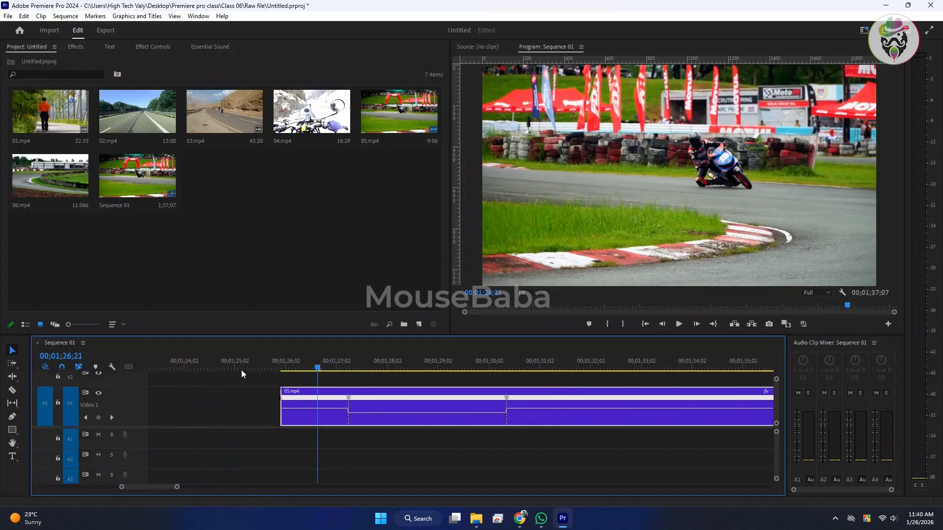
click(300, 364)
key(space)
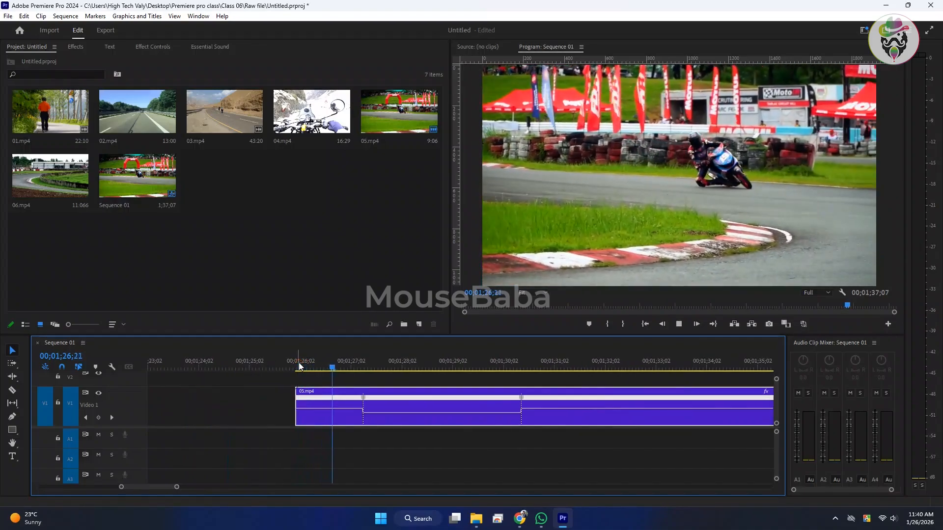
key(space)
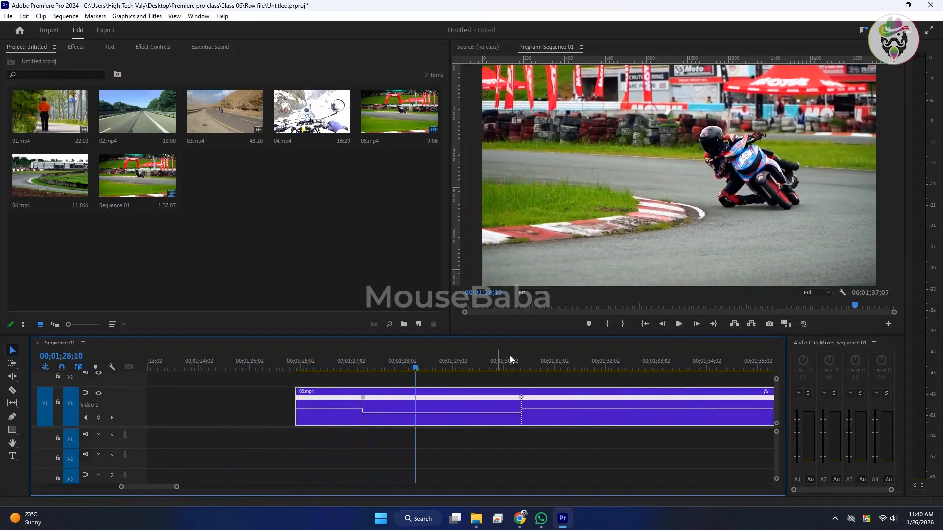
Split the first speed keyframe on 05.mp4 into a gradual slow-down ramp ending at about 00;01;27;17.
scroll(366, 418, up, 1)
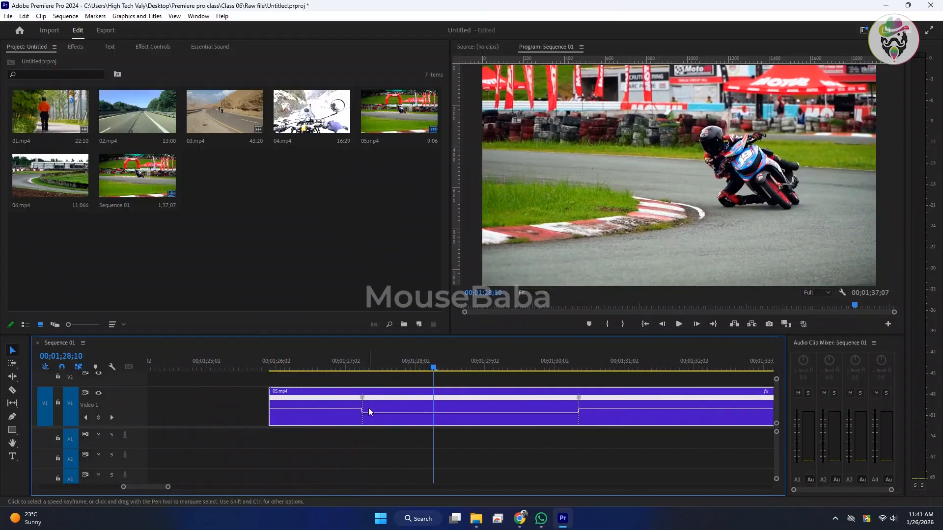
scroll(361, 404, up, 2)
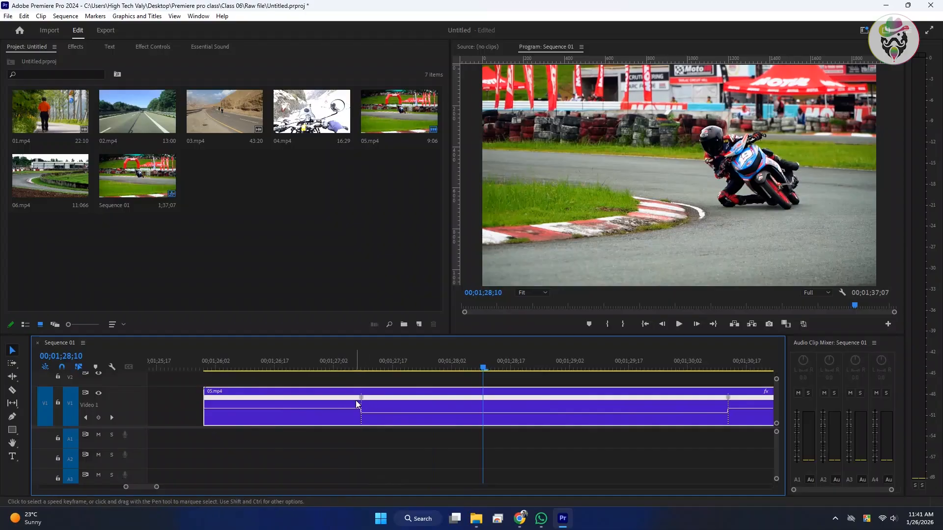
click(357, 367)
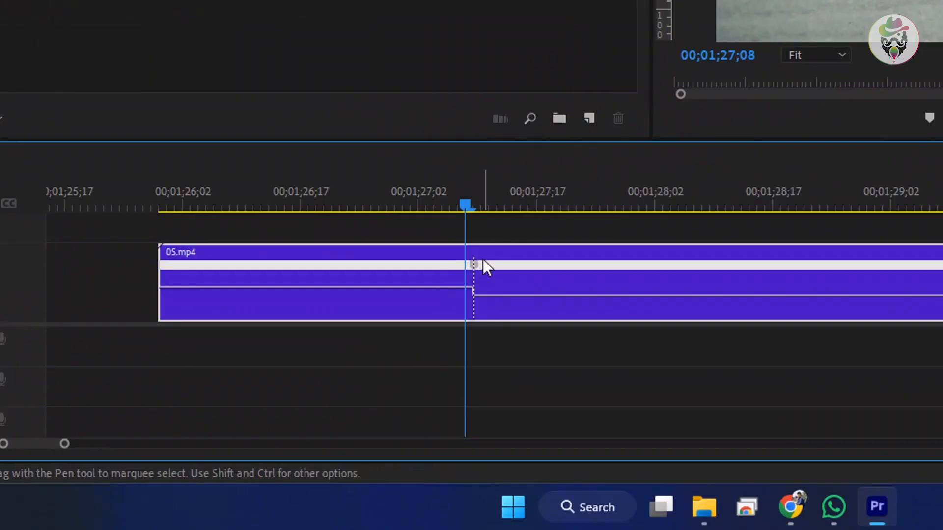
scroll(365, 398, down, 2)
scroll(481, 269, down, 3)
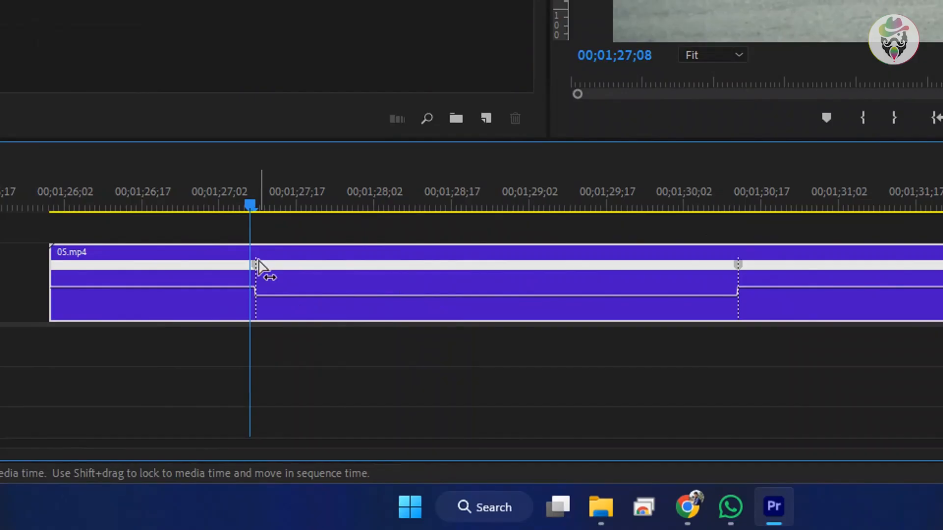
click(291, 200)
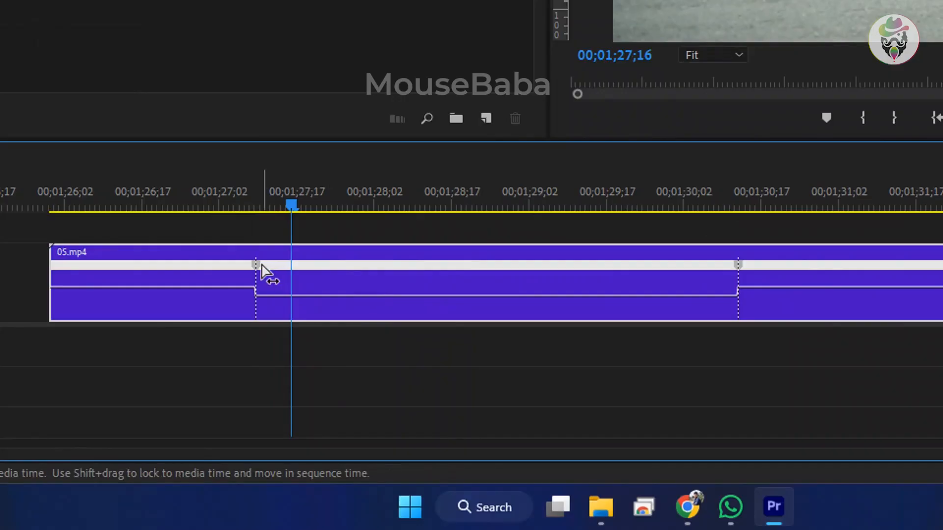
mouse_move(262, 270)
drag(259, 267, 304, 267)
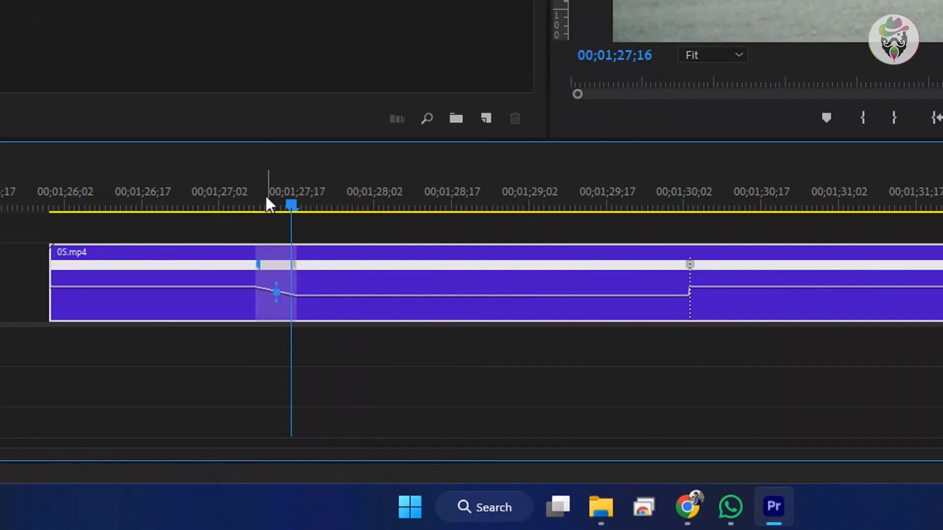
Move the start of the first speed ramp to about 00;01;27;08, and play the transition from 00;01;26;17.
click(250, 192)
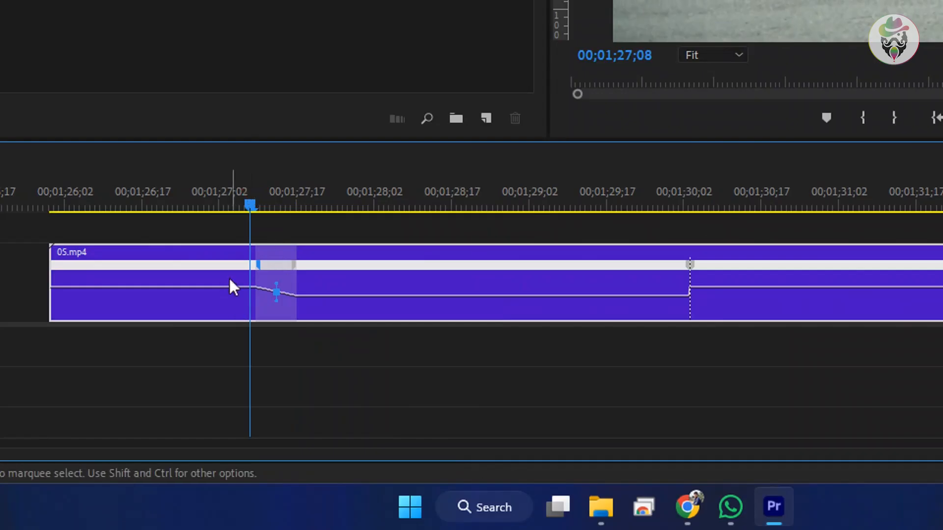
drag(256, 266, 248, 267)
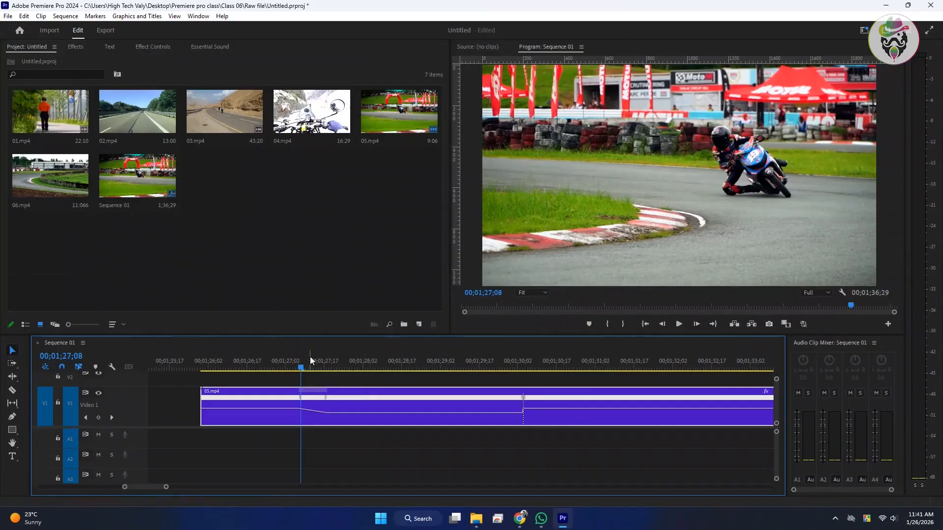
drag(301, 366, 289, 366)
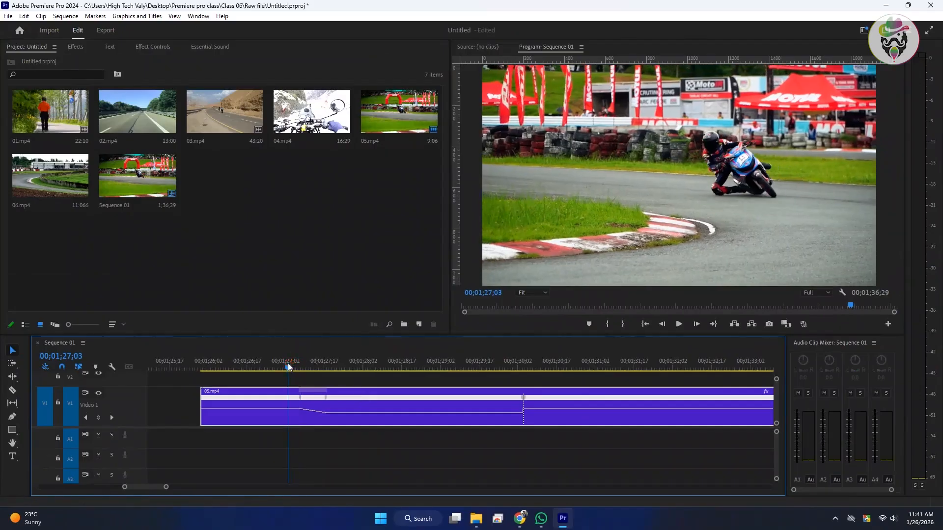
key(space)
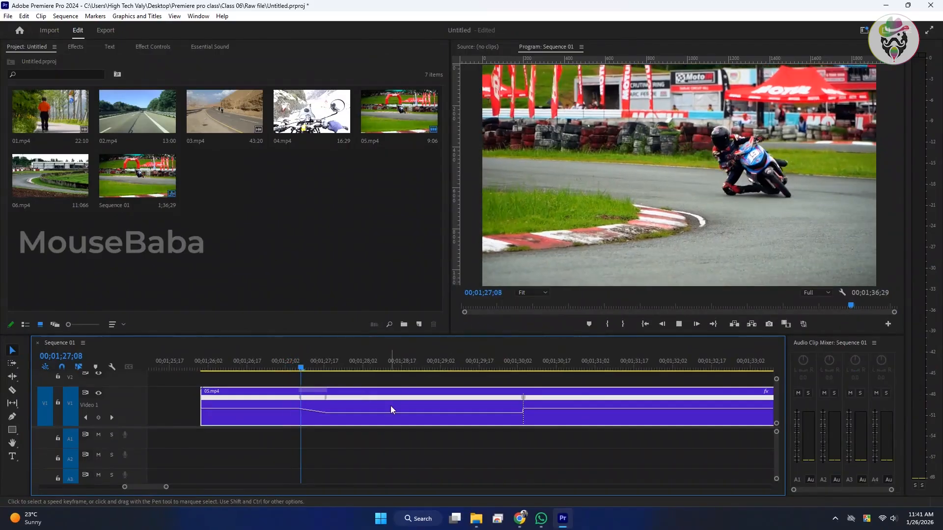
click(246, 361)
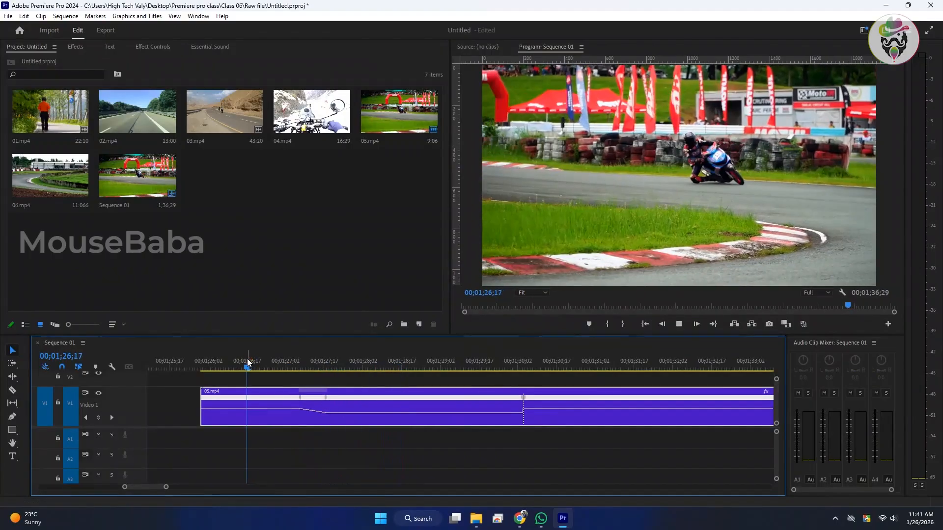
key(space)
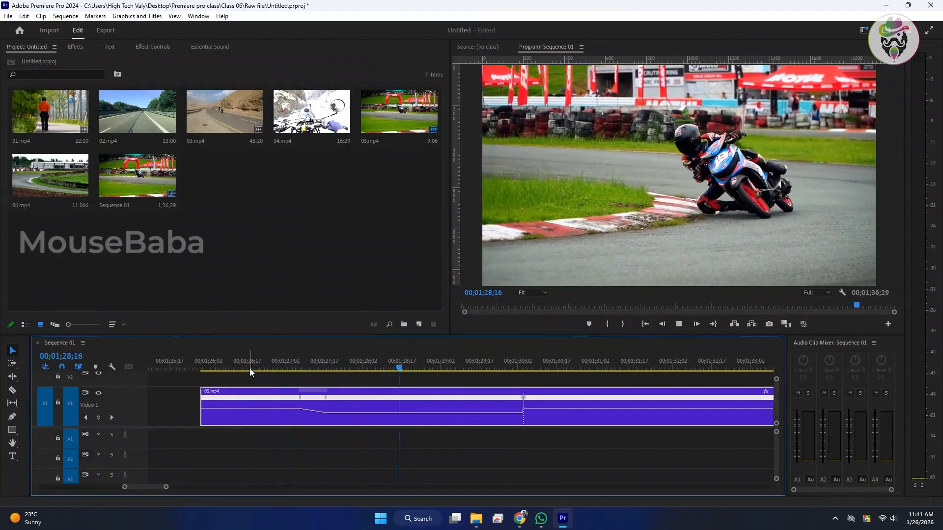
Extend the end of the first speed ramp to about 00;01;27;21, and play through the slow-motion section.
click(327, 397)
drag(327, 399, 338, 401)
click(292, 362)
key(space)
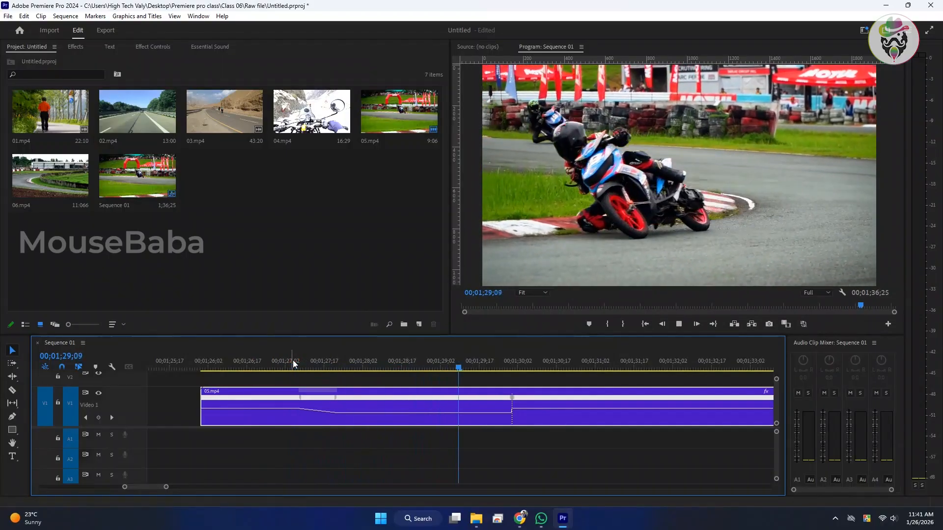
key(space)
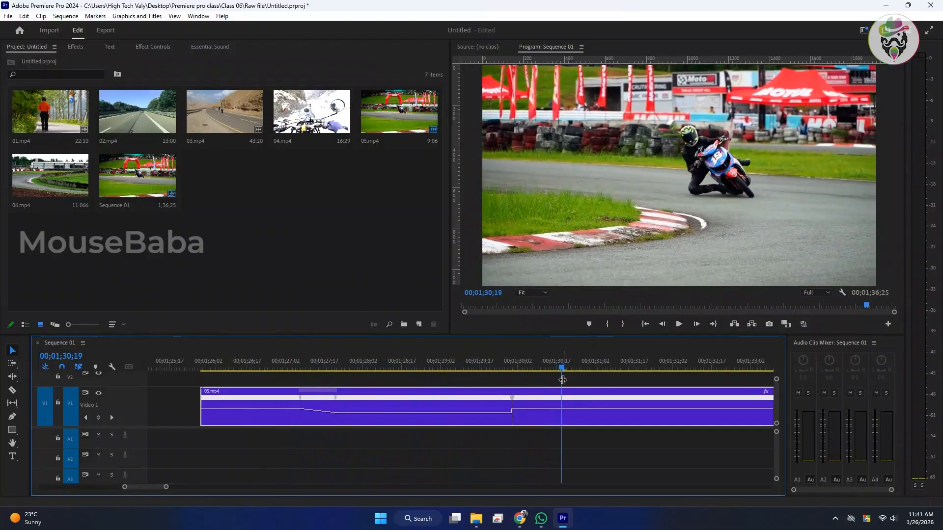
Play across the second speed keyframe on 05.mp4 to examine how abruptly normal speed returns.
click(512, 369)
key(=)
key(=)
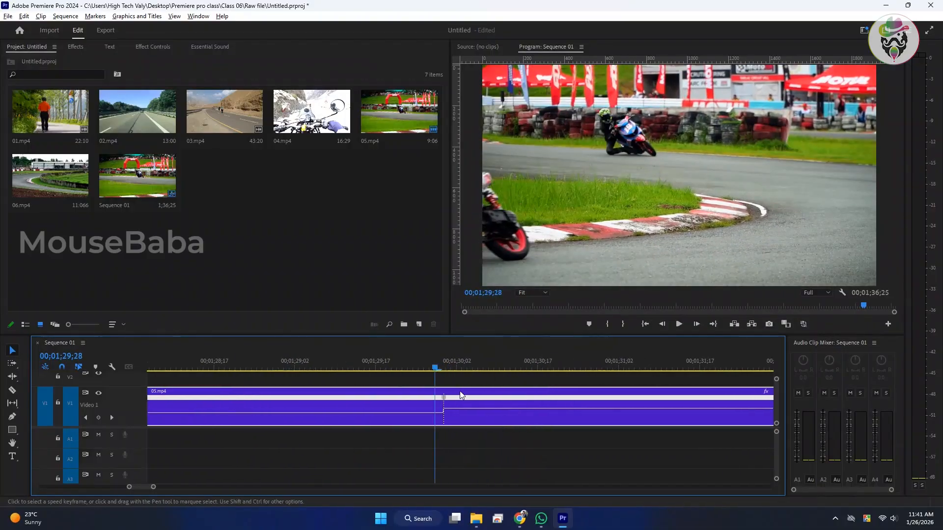
drag(435, 368, 360, 367)
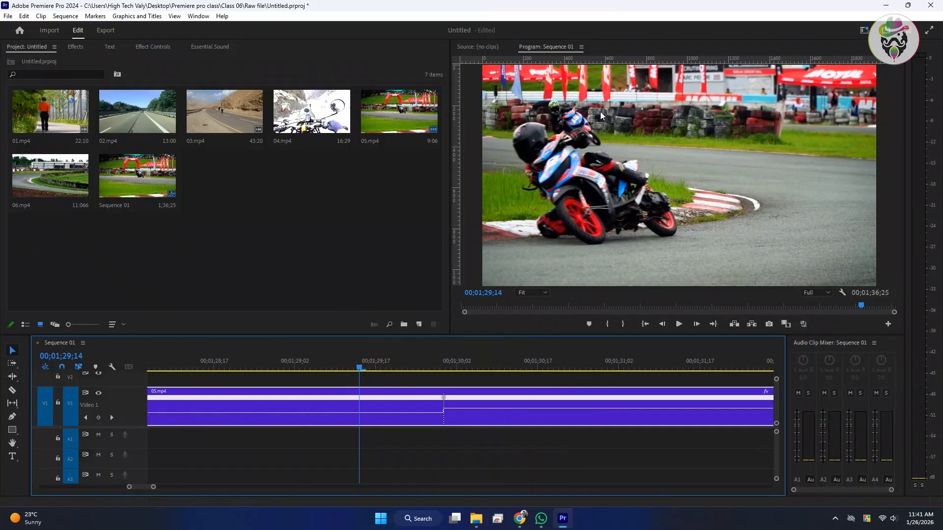
key(space)
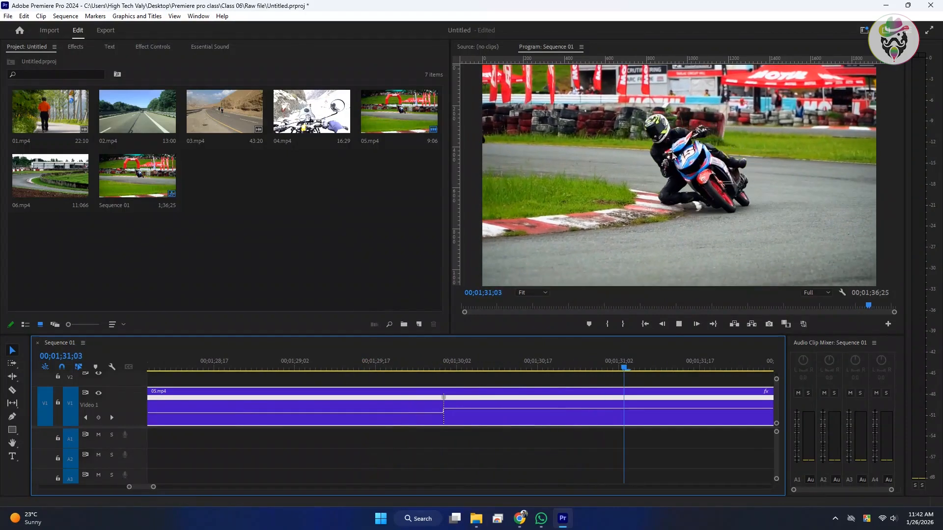
mouse_move(410, 368)
mouse_down()
mouse_move(480, 366)
mouse_move(395, 365)
mouse_up()
key(space)
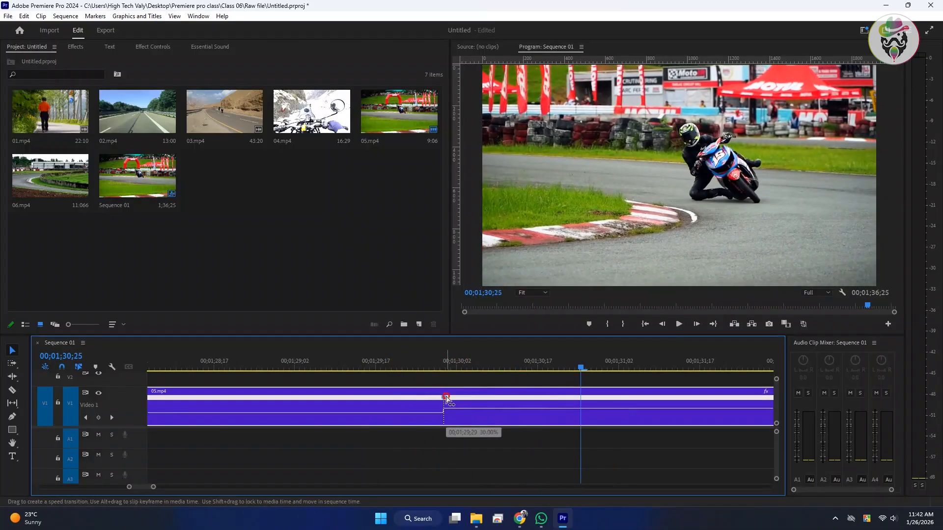
Split the second speed keyframe into a speed-up ramp from about 00;01;29;28 to 00;01;30;12, and play across it.
mouse_move(446, 397)
mouse_down()
mouse_move(498, 399)
mouse_move(433, 399)
mouse_up()
drag(437, 362, 411, 361)
key(space)
click(409, 363)
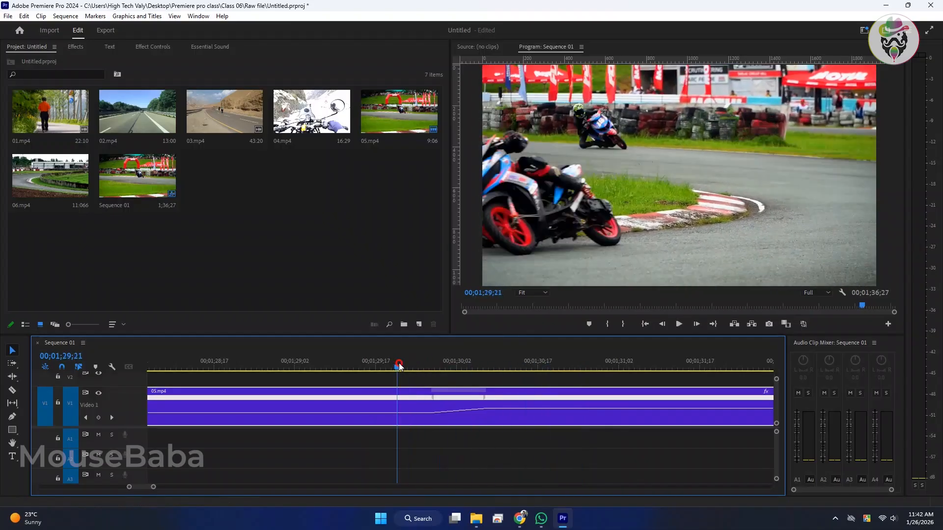
drag(495, 400, 510, 399)
click(419, 362)
key(space)
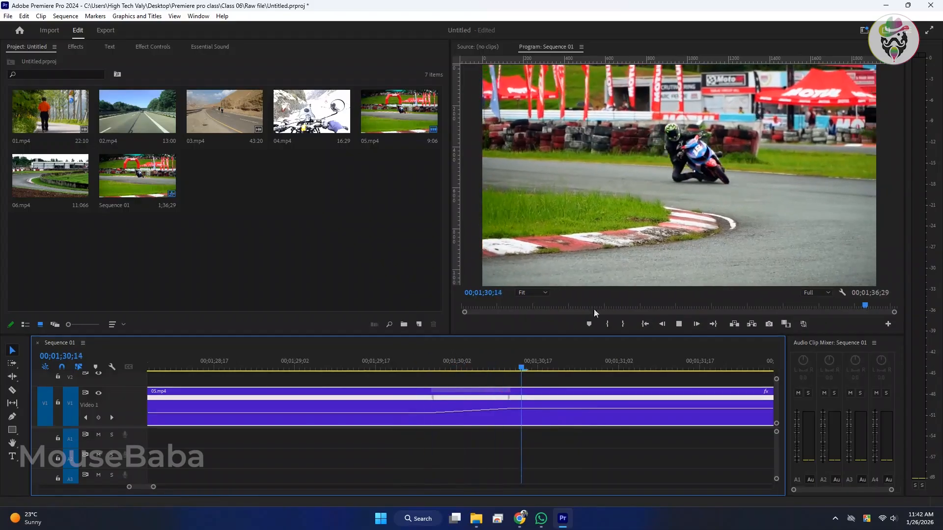
key(space)
Shorten the second speed ramp to end at about 00;01;30;10, and tilt its curve handle slightly to smooth the transition.
drag(504, 399, 501, 400)
click(500, 403)
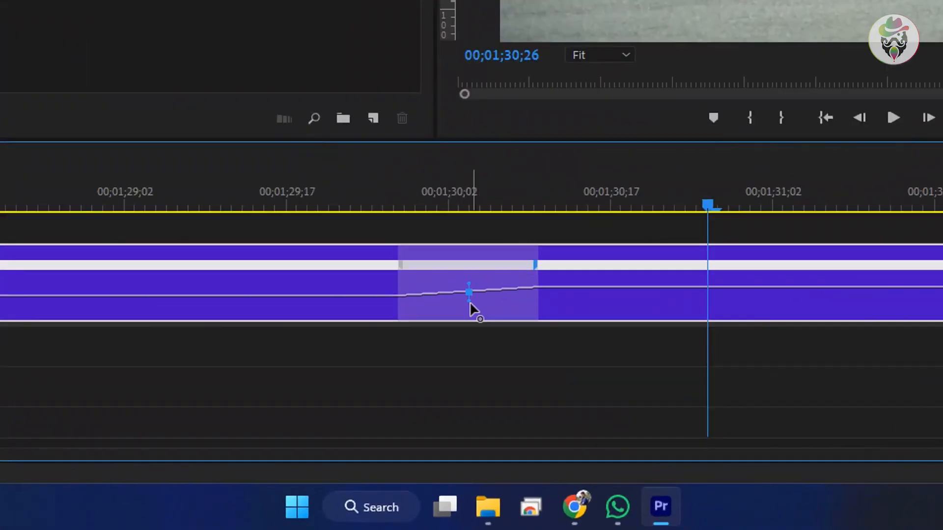
click(473, 415)
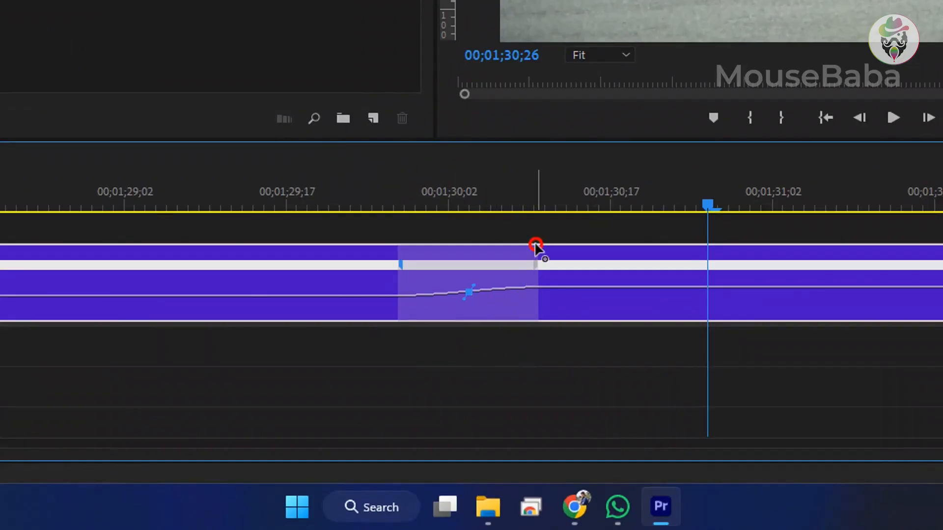
drag(535, 244, 388, 279)
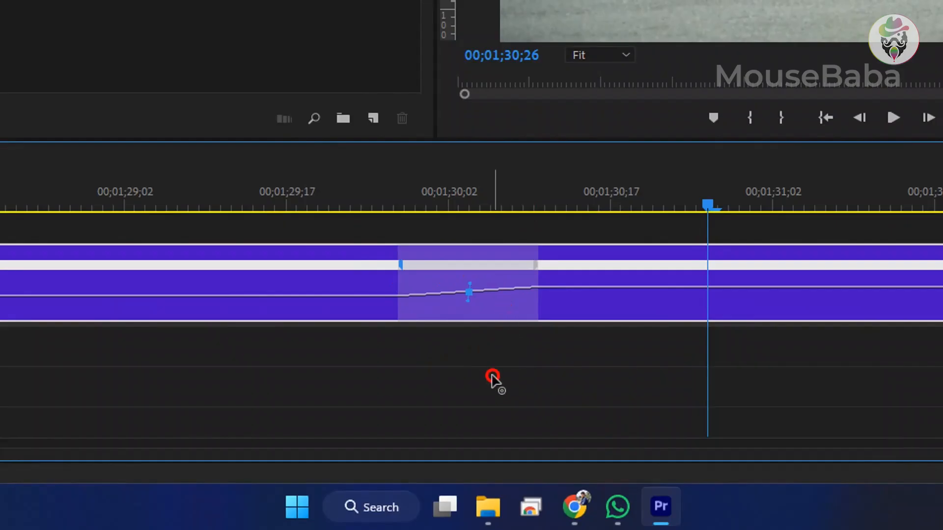
Play 05.mp4 repeatedly from before the second speed ramp to examine the smoothed return to normal speed.
click(427, 196)
click(400, 196)
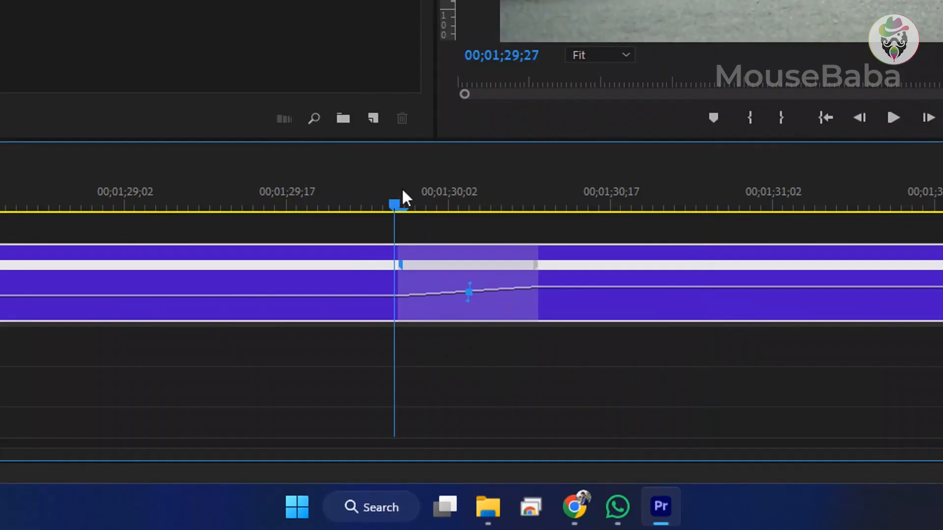
key(space)
key(space)
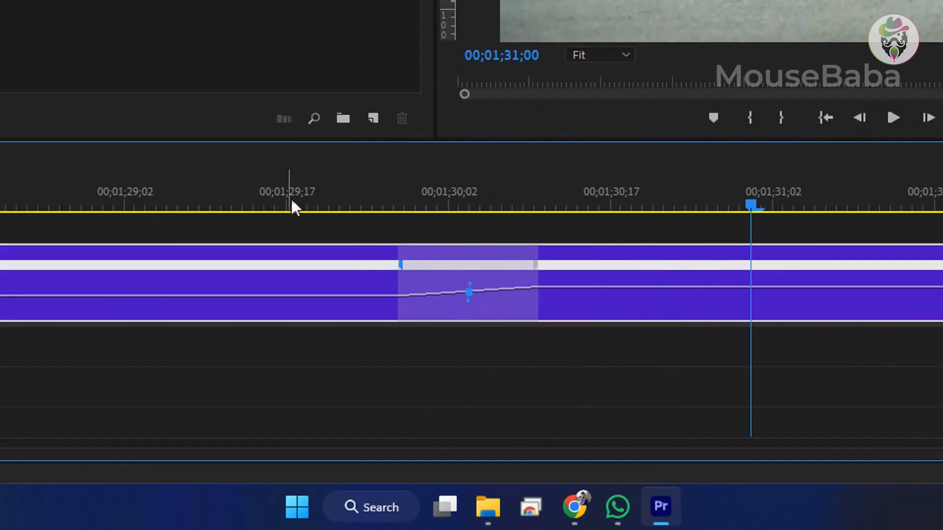
click(169, 196)
key(space)
key(space)
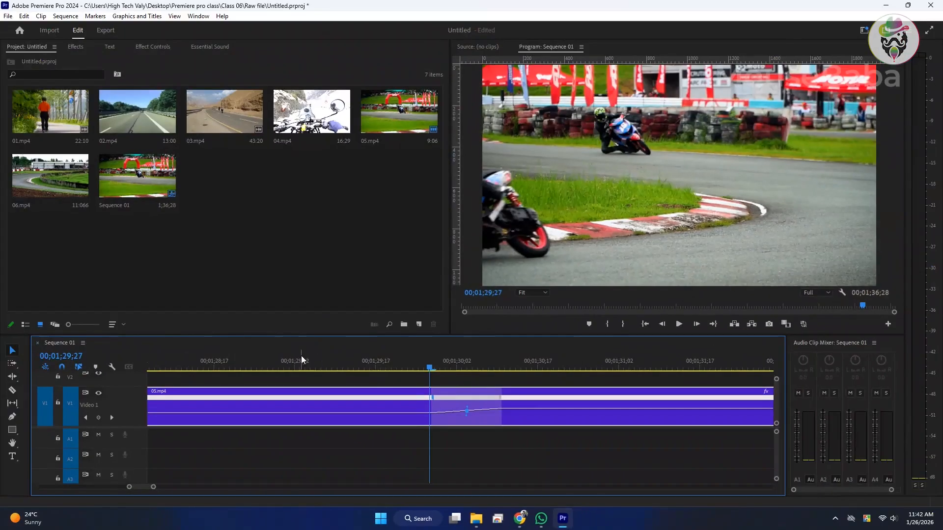
click(287, 357)
key(space)
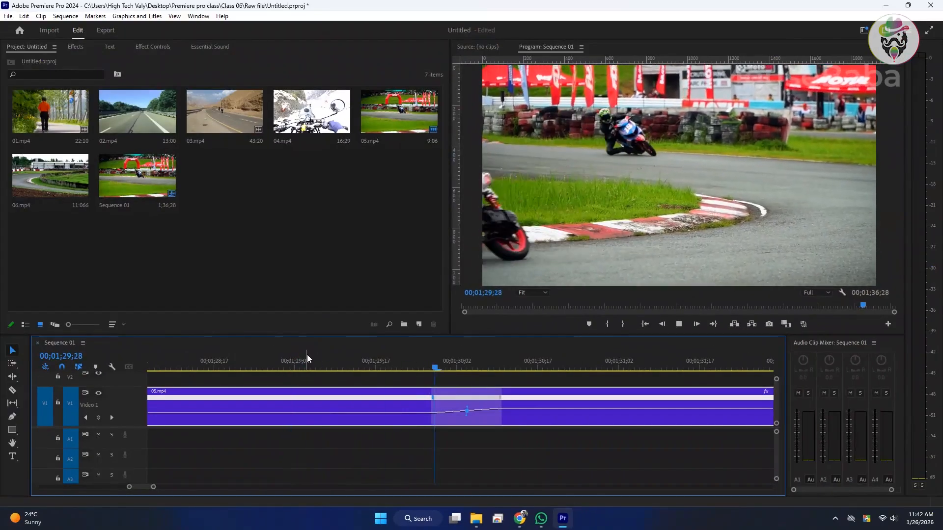
key(space)
Play 05.mp4 from the slow-motion section onward to review the speed changes and the footage after the second ramp.
key(minus)
key(minus)
key(minus)
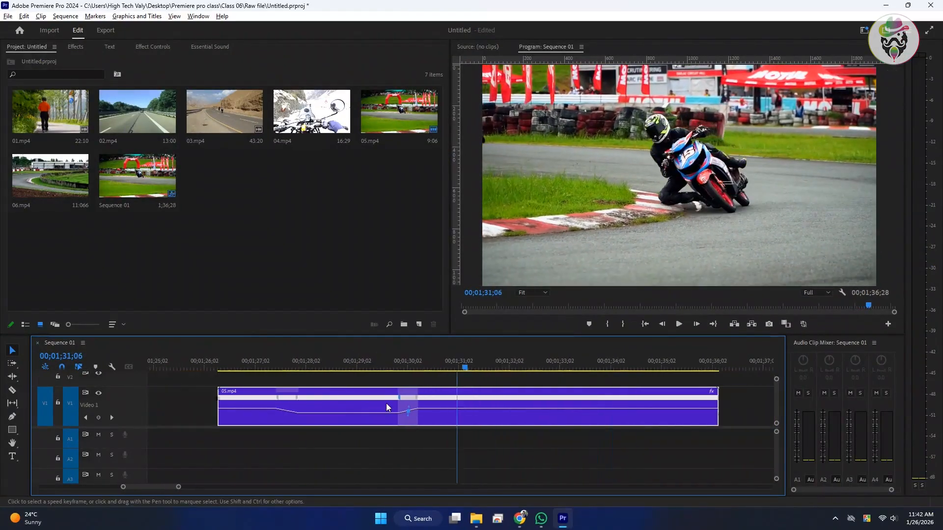
click(356, 360)
key(space)
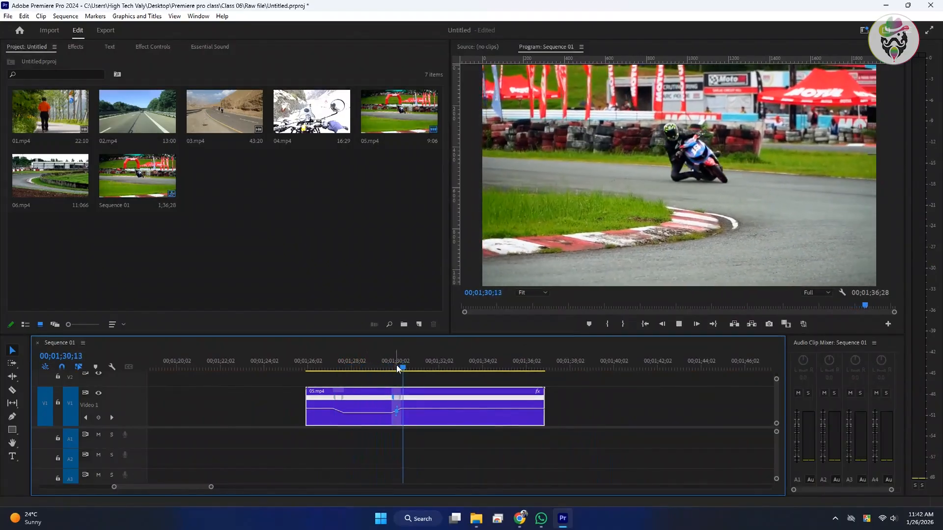
key(space)
scroll(399, 389, down, 3)
scroll(398, 391, up, 3)
key(space)
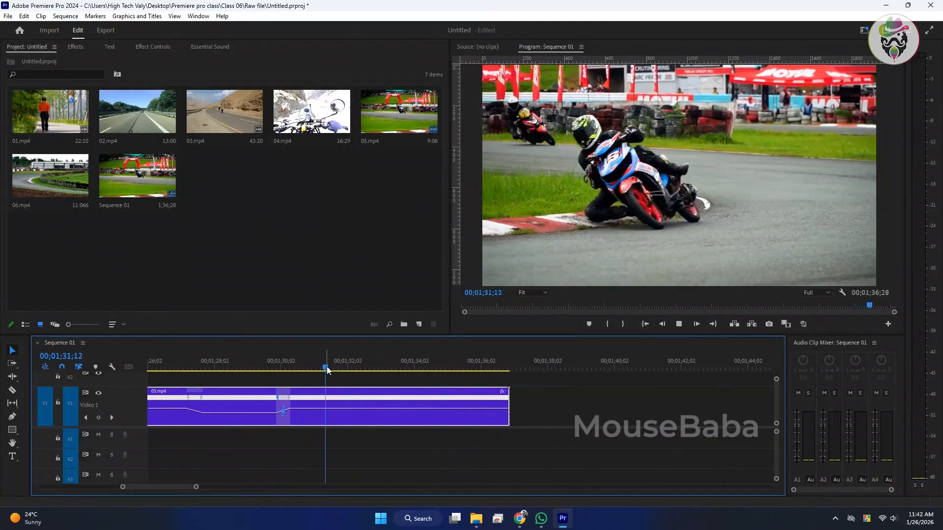
Add two more speed keyframes to 05.mp4, at 00;01;31;21 and 00;01;34;01, after playing the footage between them.
key(space)
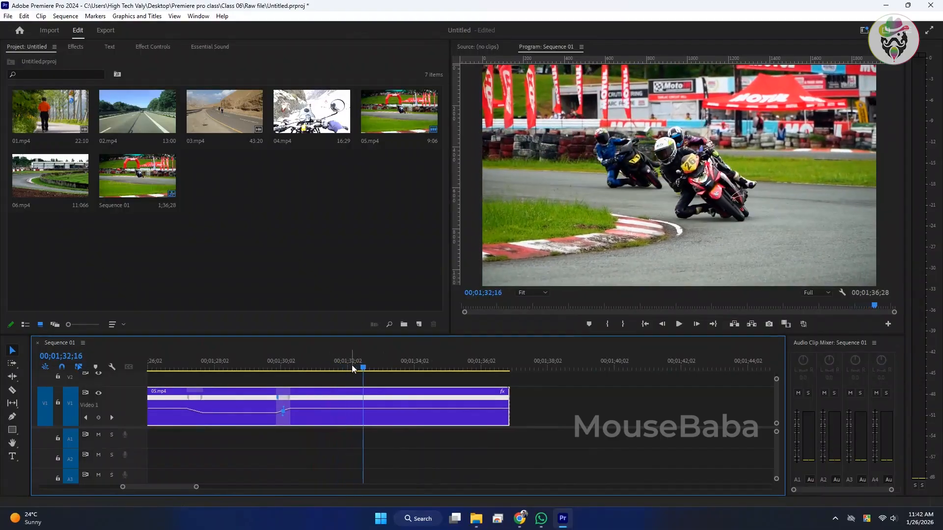
drag(352, 364, 336, 364)
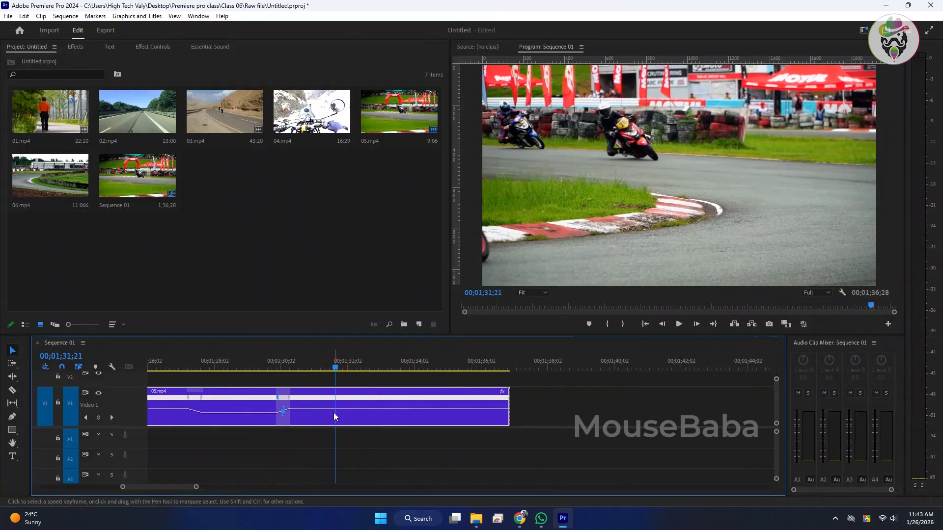
key(=)
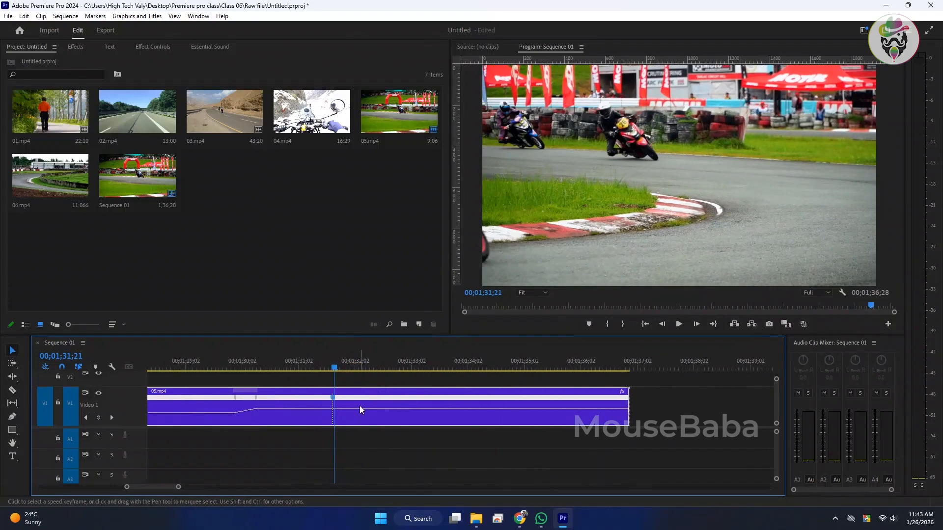
key(space)
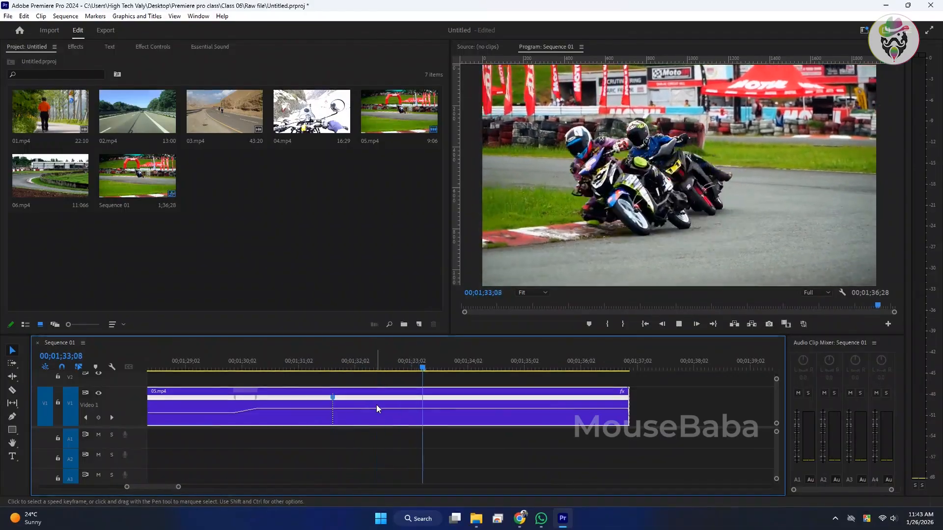
key(space)
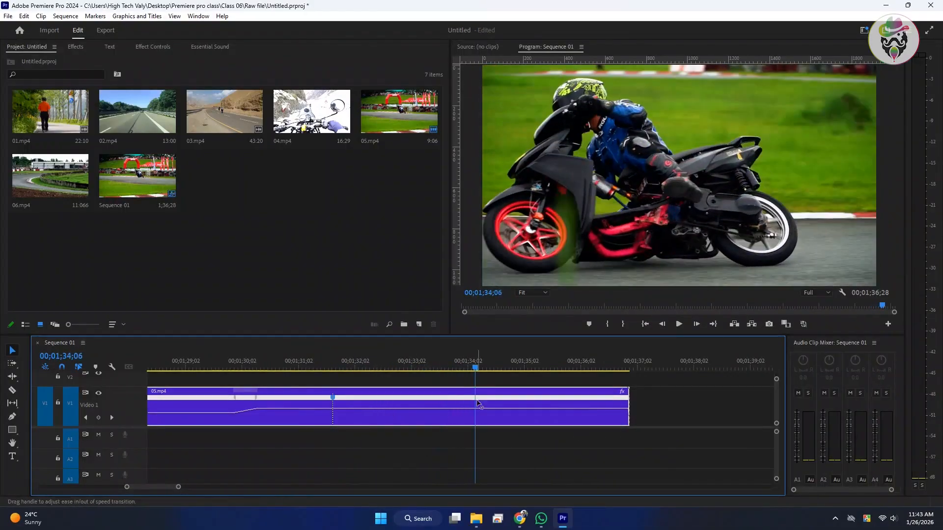
drag(475, 369, 467, 367)
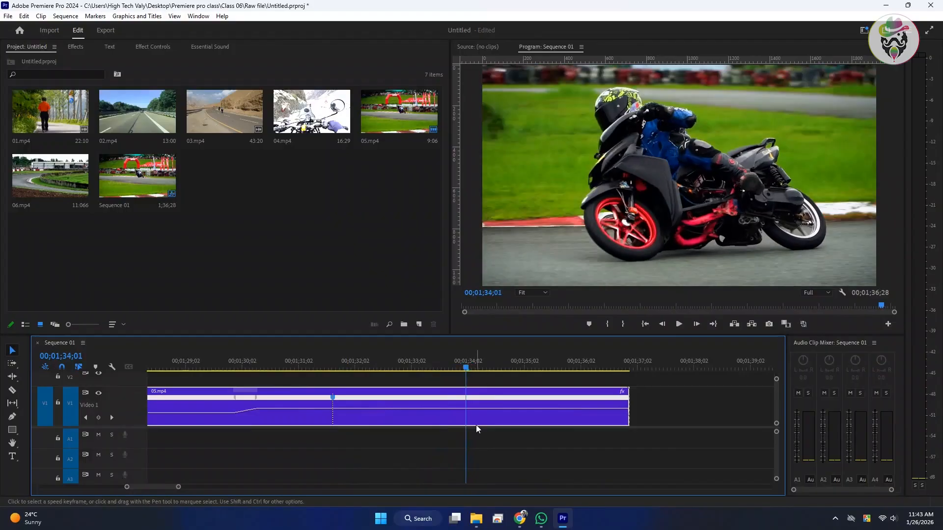
ctrl+click(467, 415)
Lower the speed between the two new keyframes of 05.mp4 to make a second slow-motion section, and play its beginning.
drag(410, 414, 411, 443)
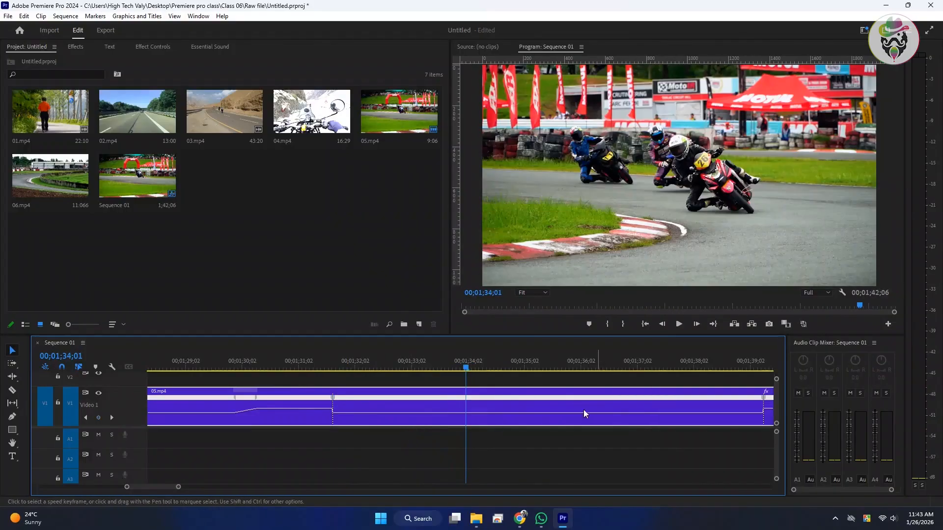
scroll(386, 397, down, 6)
mouse_move(275, 361)
mouse_down()
mouse_move(290, 361)
mouse_move(280, 361)
mouse_up()
key(space)
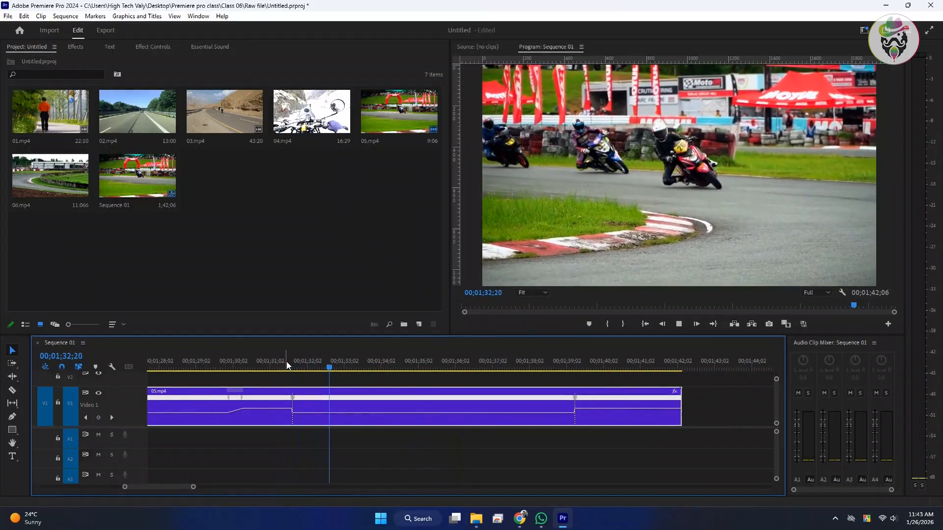
key(space)
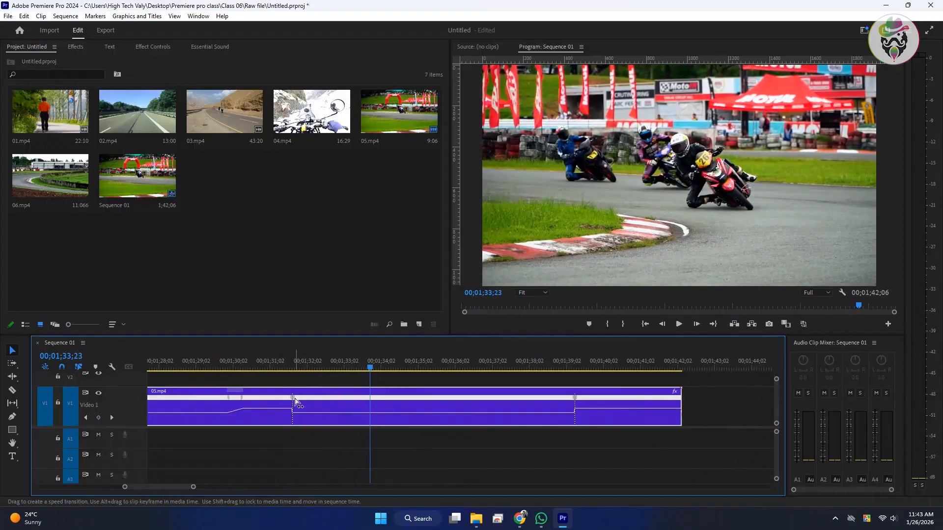
Split the keyframe at 00;01;31;21 into a slow-down ramp ending at about 00;01;32;13, and play across it.
drag(294, 397, 323, 397)
drag(288, 362, 278, 363)
key(space)
key(space)
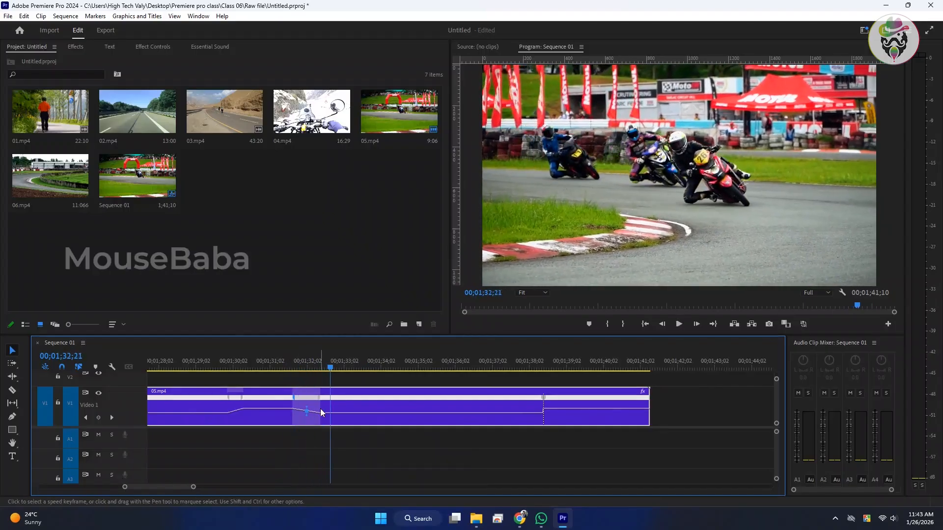
Tilt the curve handle of the new slow-down ramp to smooth it, and play through the second slow-motion section.
click(307, 409)
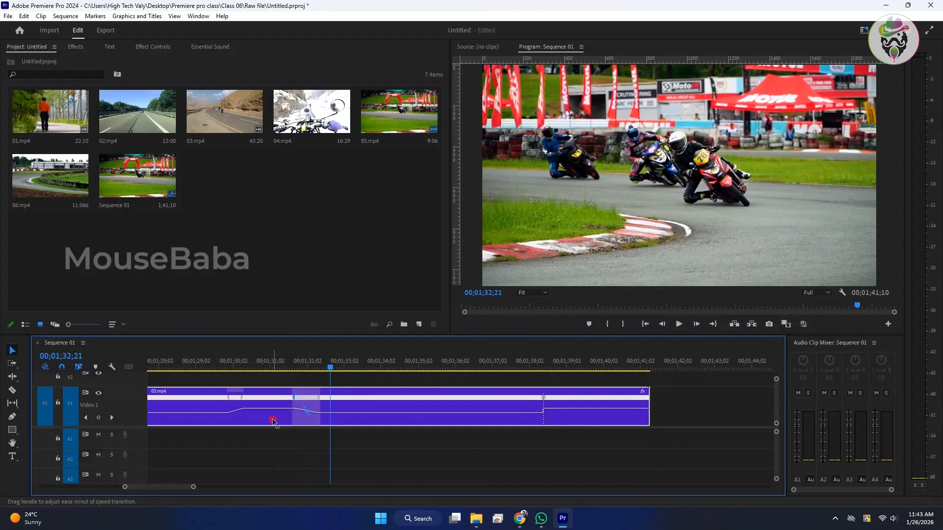
drag(302, 362, 284, 366)
key(space)
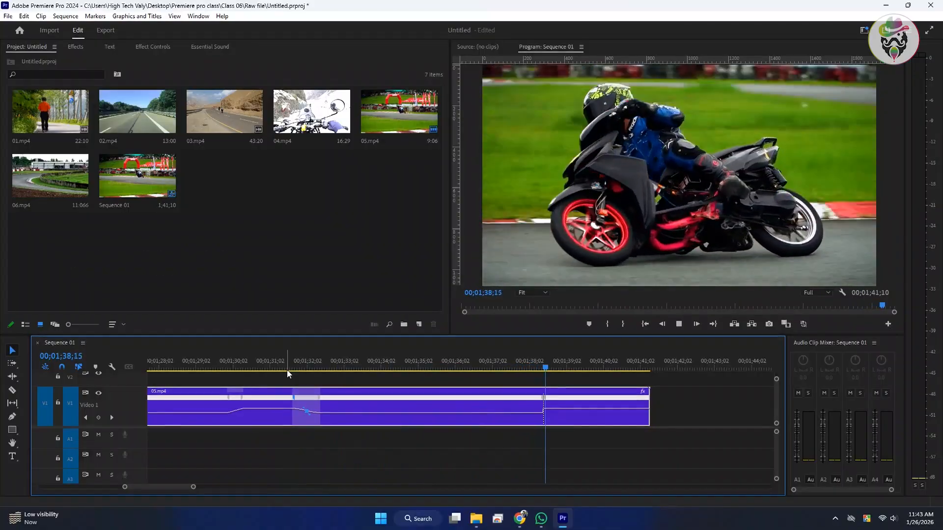
key(space)
Split the last speed keyframe into a speed-up ramp from about 00;01;38;03 to 00;01;38;16, and tilt its curve handle to smooth it.
scroll(578, 408, down, 2)
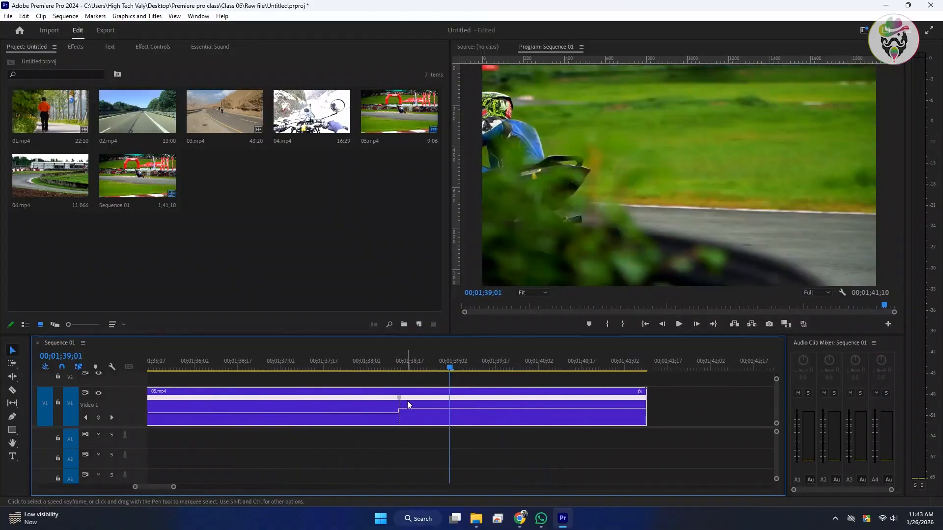
drag(398, 398, 367, 399)
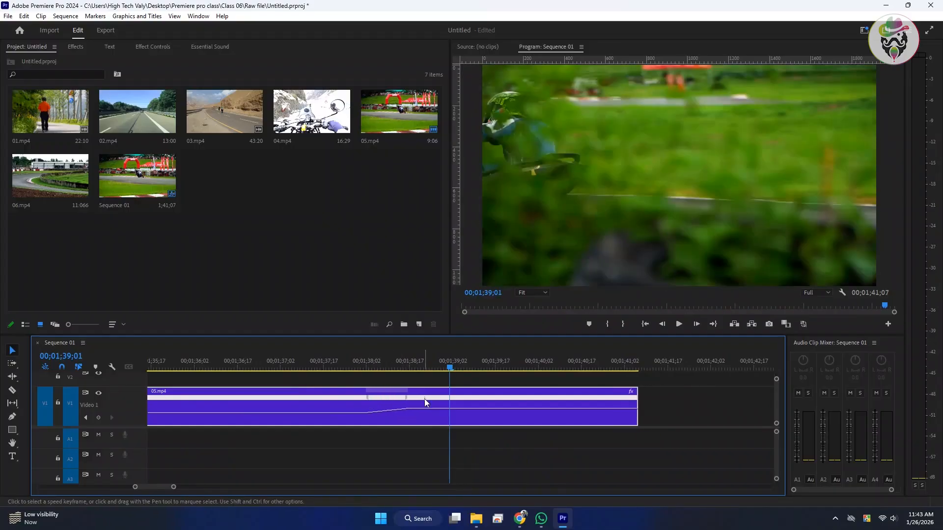
click(403, 410)
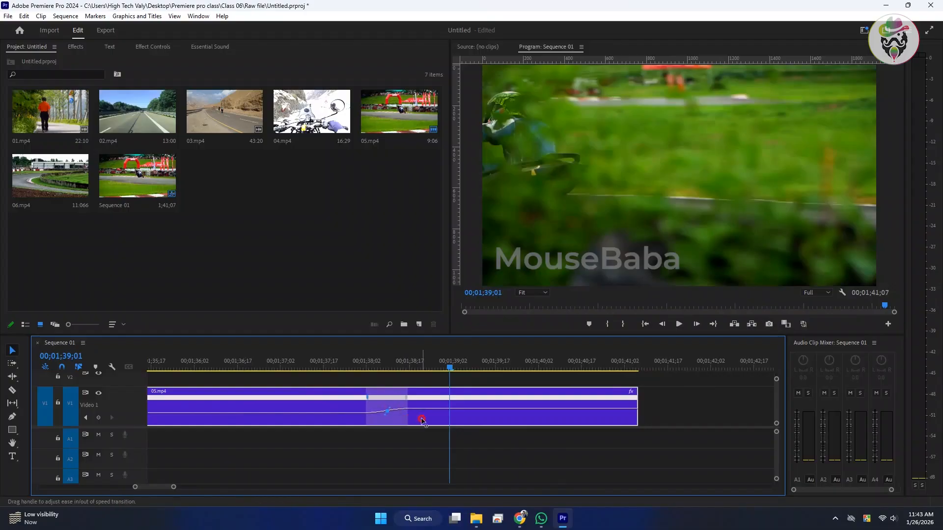
click(358, 362)
key(minus)
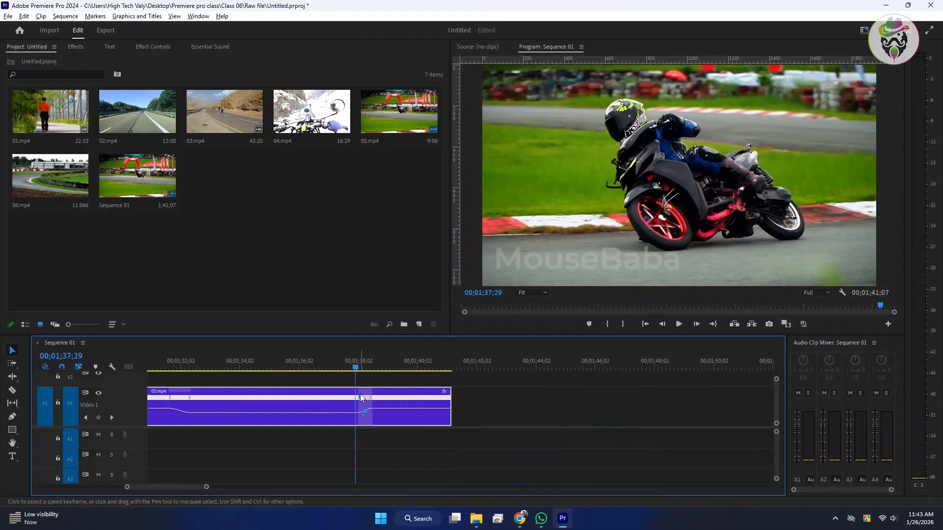
key(minus)
Move 05.mp4 toward the beginning of the sequence so it starts at about 00;00;08;00.
click(426, 363)
key(space)
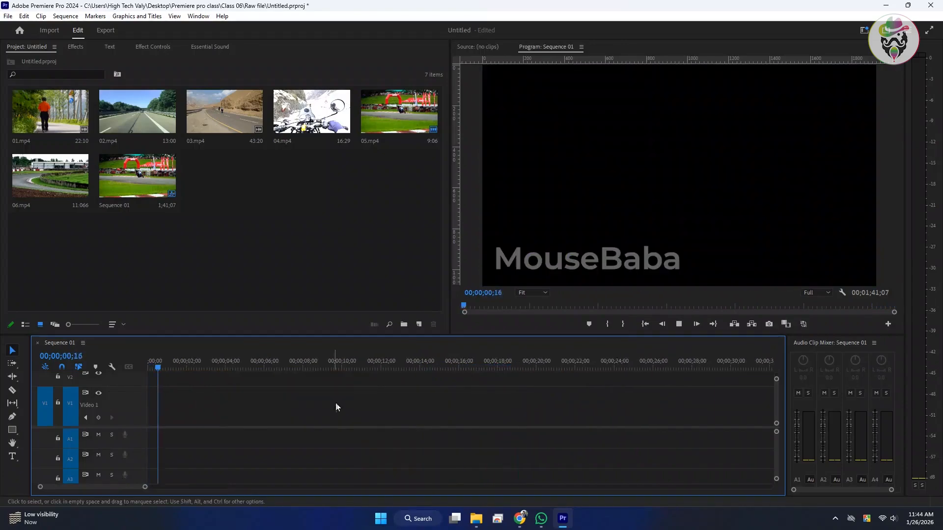
key(minus)
key(minus)
key(minus)
drag(474, 402, 204, 402)
key(Down)
Play the moved 05.mp4 through to review both slow-motion sections and their speed ramps.
key(space)
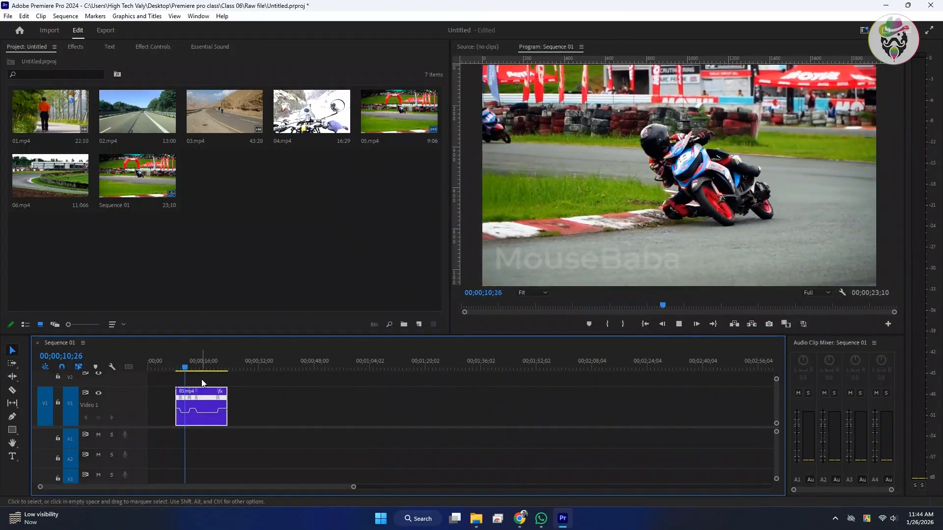
key(equal)
key(equal)
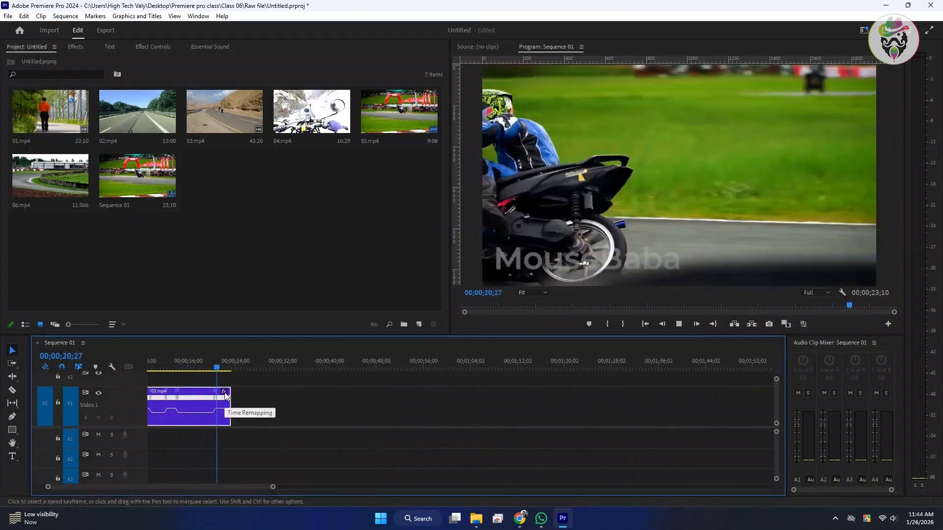
key(minus)
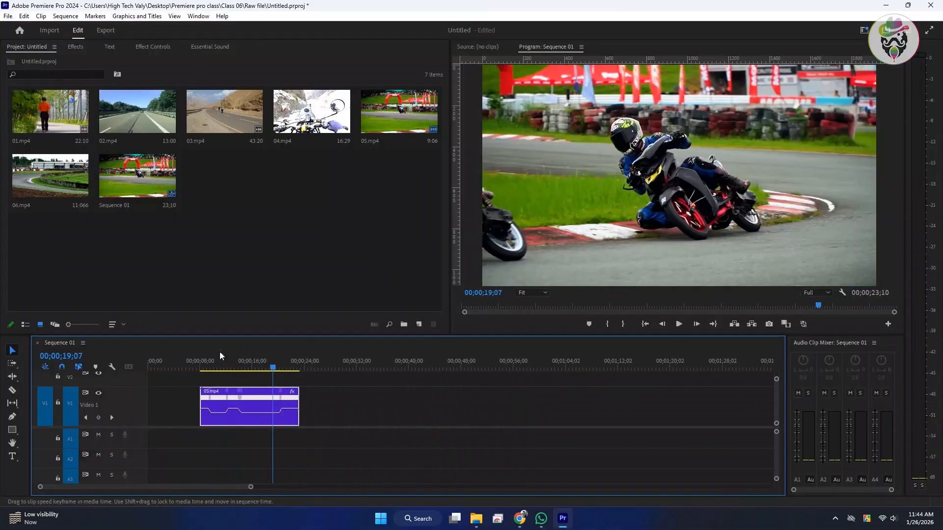
View the media file properties of 03.mp4 to check its image size and frame rate.
click(246, 228)
click(57, 122)
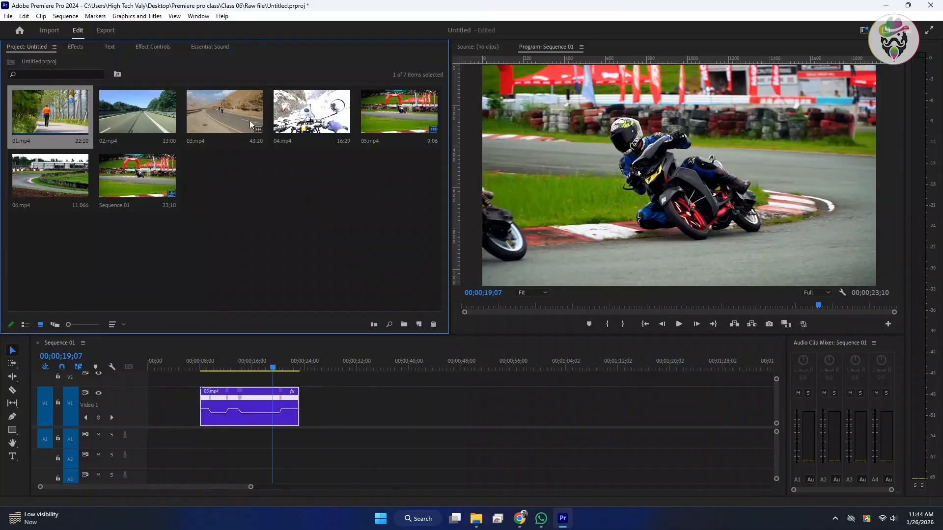
right_click(225, 111)
click(273, 131)
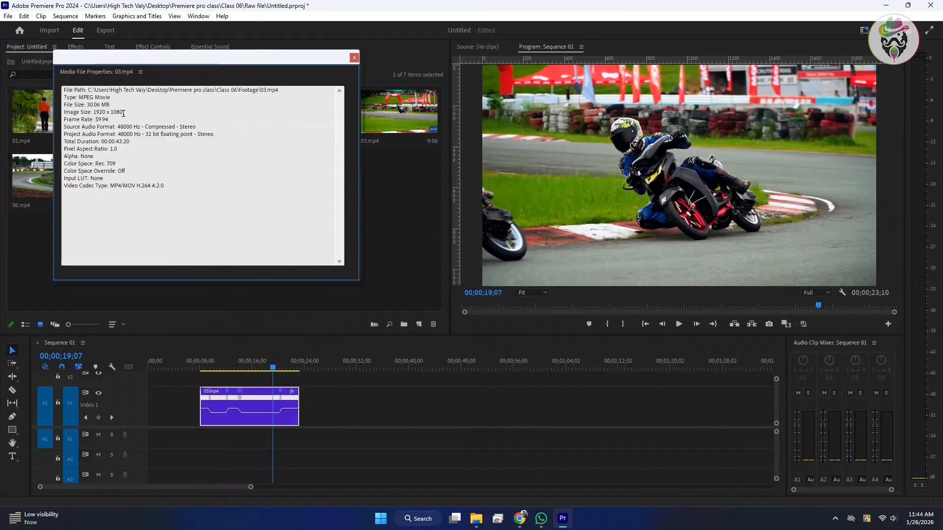
click(354, 58)
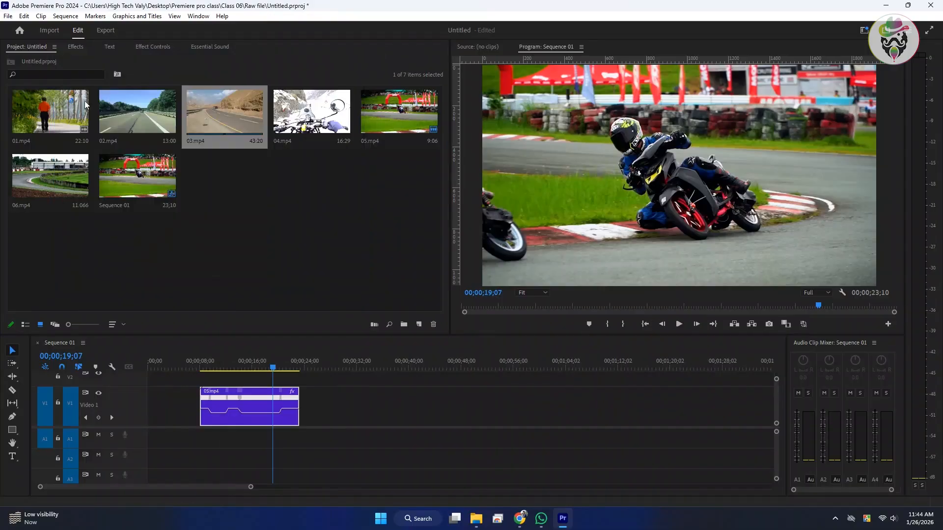
View the media file properties of 02.mp4 to check its image size and frame rate.
right_click(134, 117)
click(172, 142)
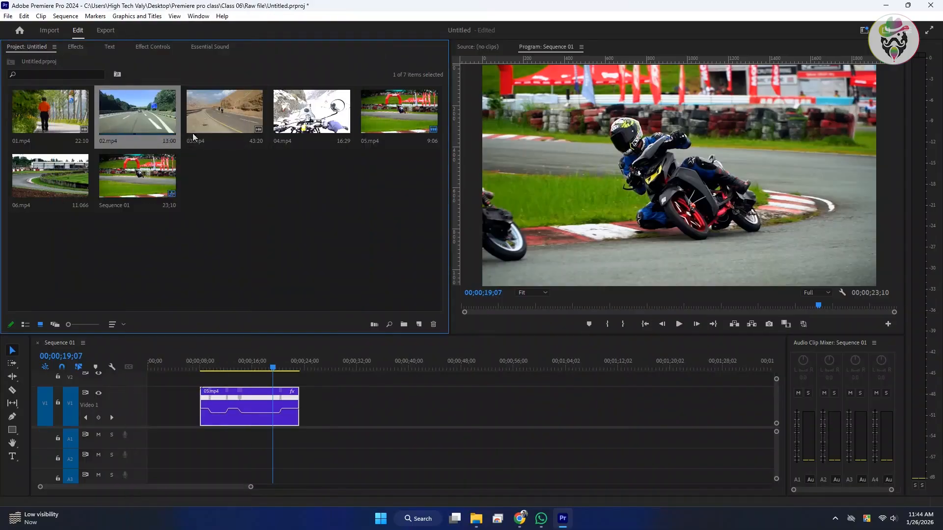
right_click(152, 142)
click(180, 129)
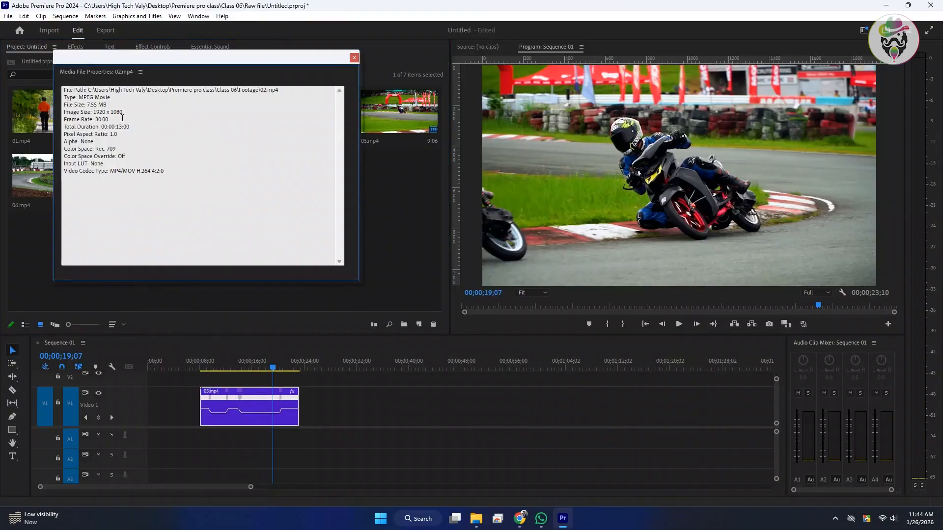
drag(108, 113, 77, 112)
click(354, 58)
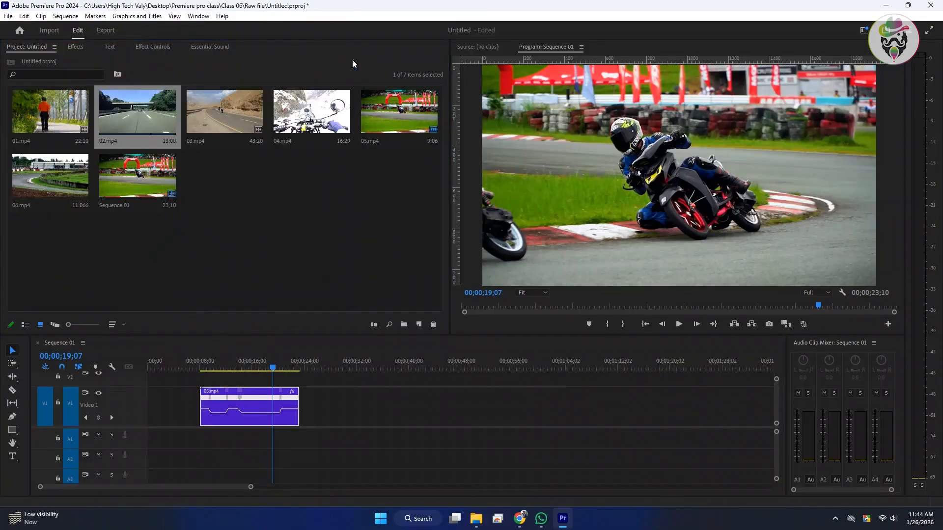
Place 02.mp4 on Video 1 after 05.mp4, starting at about 00;00;33;00, and play its opening.
drag(407, 362, 387, 407)
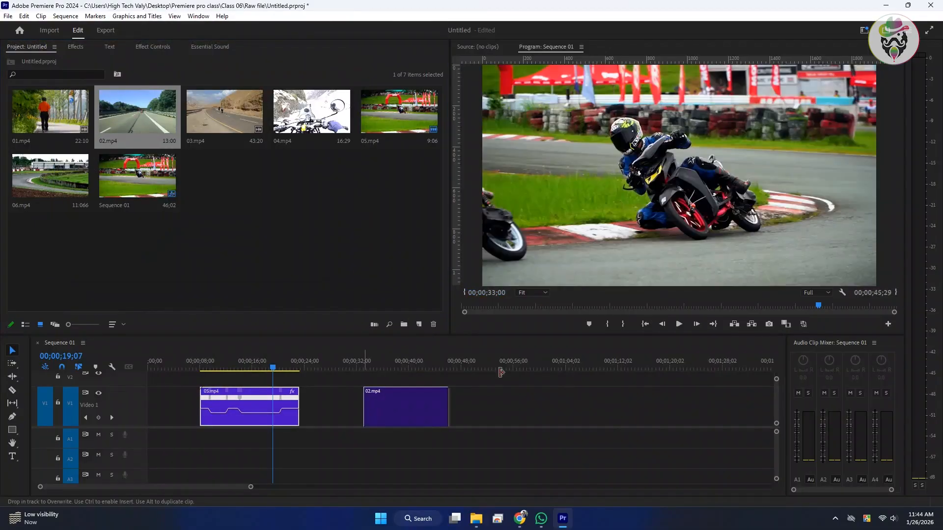
click(380, 368)
key(space)
scroll(377, 396, up, 3)
scroll(376, 396, up, 2)
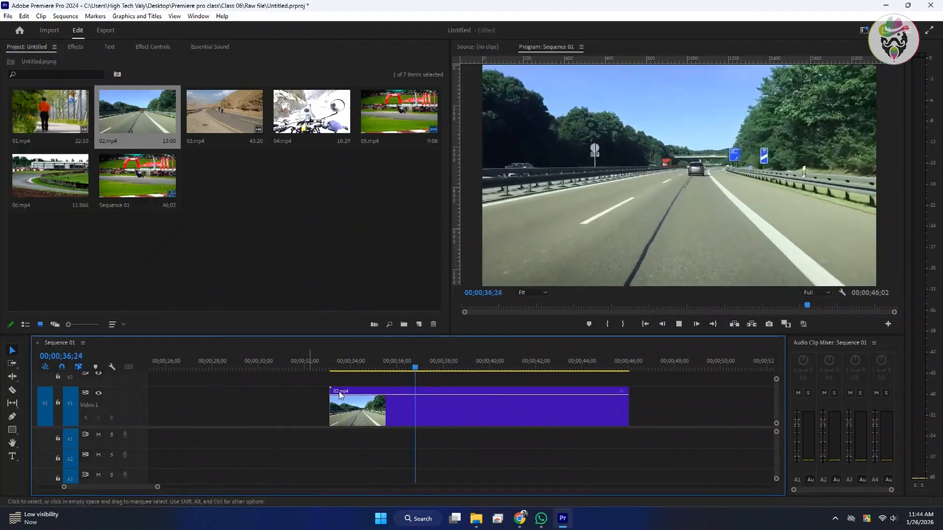
Show the time-remapping speed line on 02.mp4 and add speed keyframes at 00;00;35;19 and about 00;00;40;05.
drag(369, 360, 388, 356)
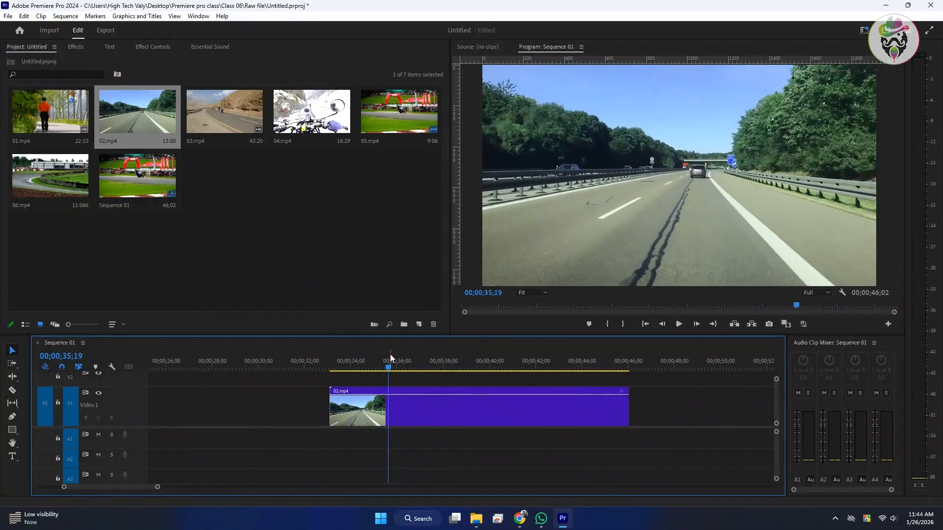
click(622, 393)
mouse_move(664, 421)
click(734, 423)
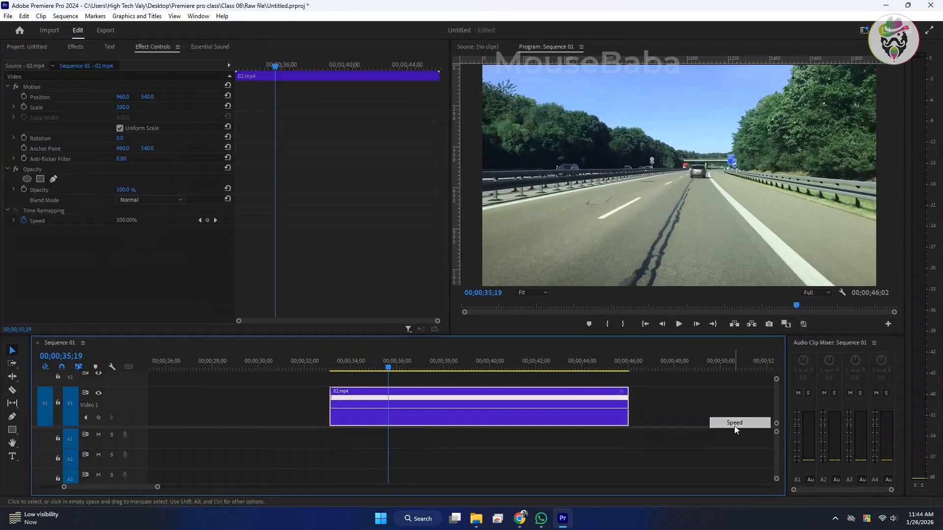
ctrl+click(388, 409)
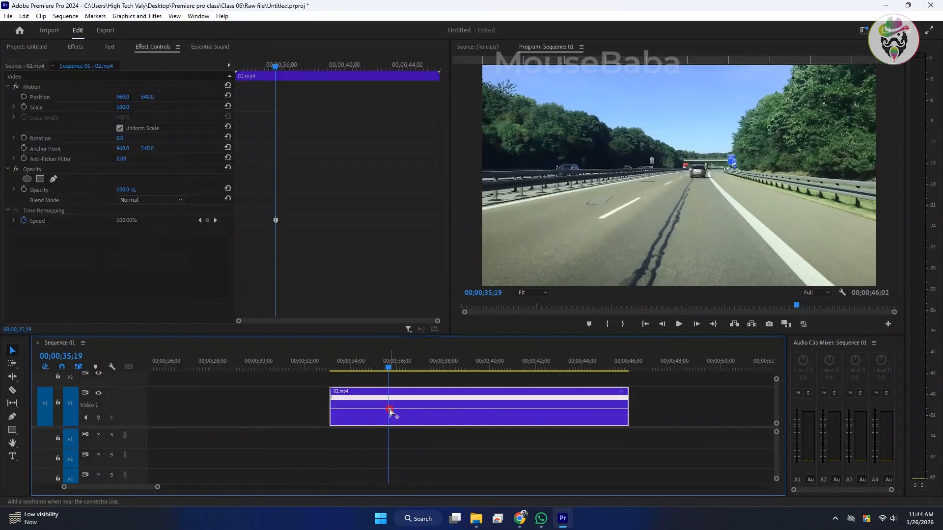
ctrl+click(493, 413)
Slow the section of 02.mp4 between its two keyframes to 47%, and reduce its speed a little more.
click(431, 362)
drag(435, 417, 435, 428)
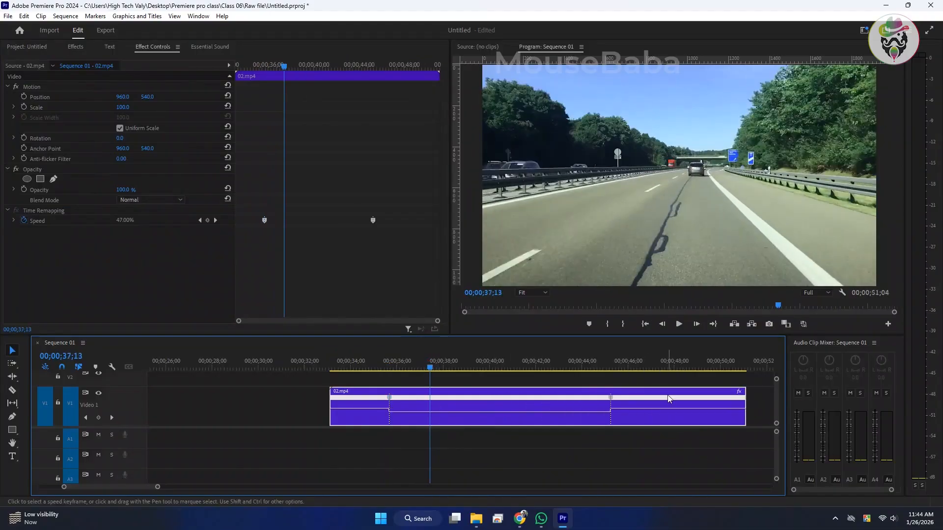
drag(478, 417, 476, 418)
scroll(441, 424, down, 4)
scroll(399, 423, down, 2)
Slow the middle section of 02.mp4 even further, stretching the clip to end at about 00;00;59;17.
click(558, 408)
click(549, 360)
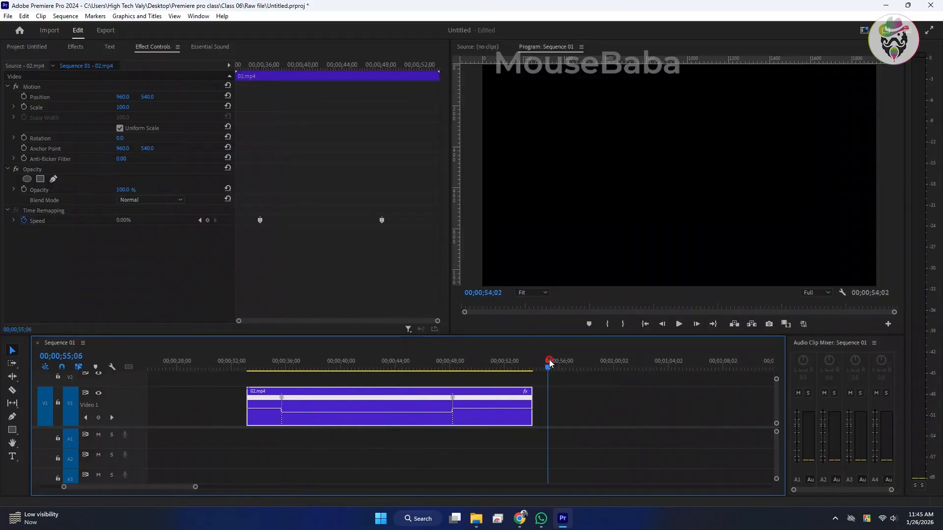
drag(548, 364, 599, 367)
click(635, 409)
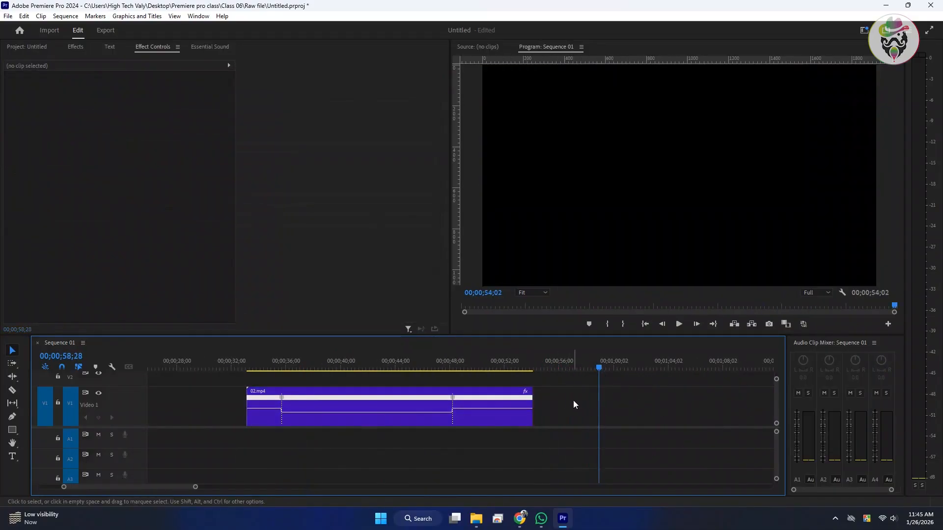
drag(372, 412, 373, 414)
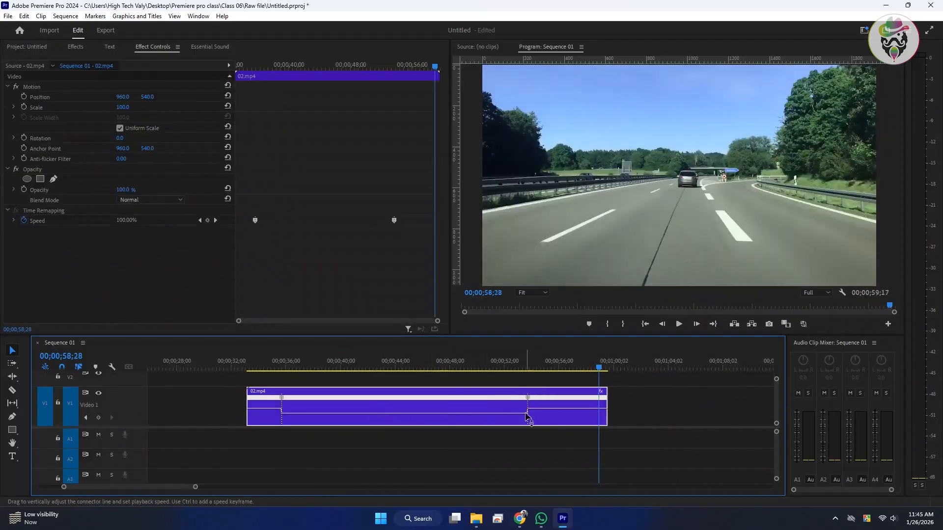
Play 02.mp4 through its slowed section to check the abrupt speed change, stopping at 00;00;35;11.
click(270, 363)
key(space)
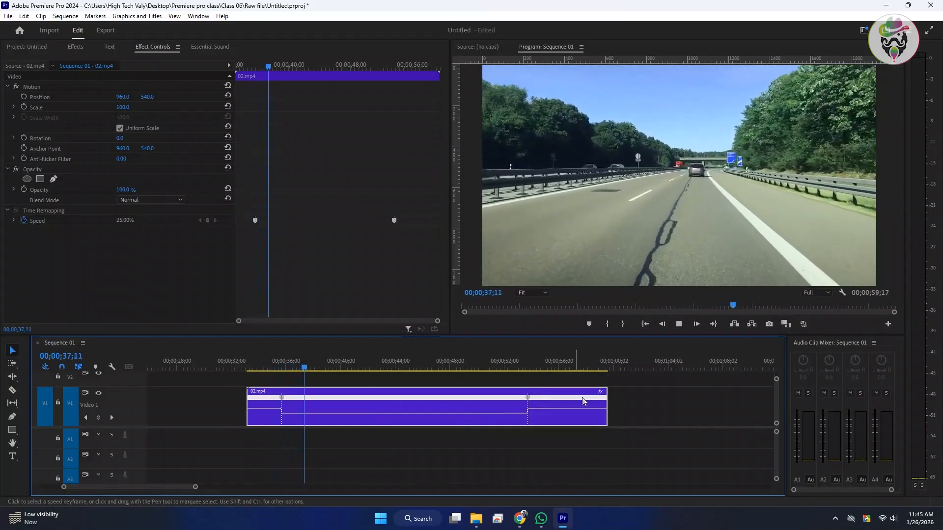
click(278, 363)
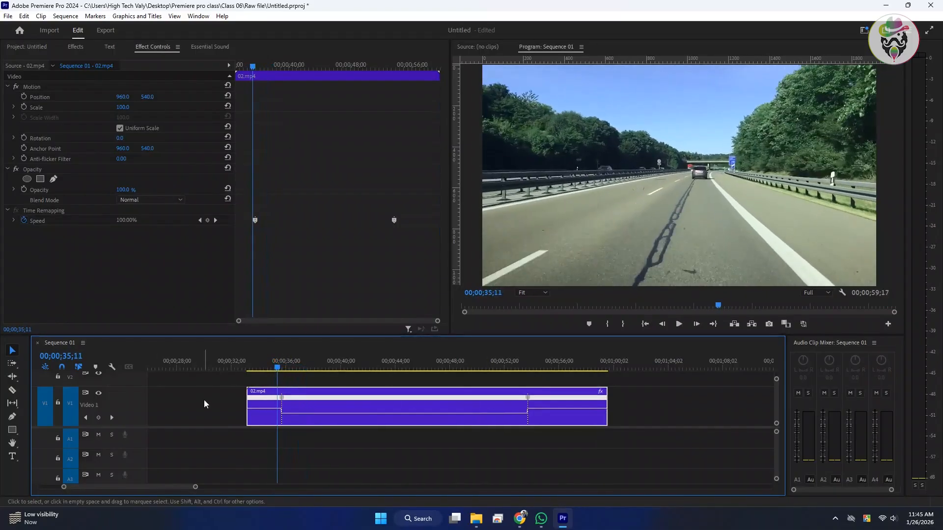
Split both speed keyframes of 02.mp4 into gradual ramps and ease each transition into a smooth curve.
key(=)
drag(290, 398, 331, 400)
drag(696, 399, 665, 400)
click(292, 398)
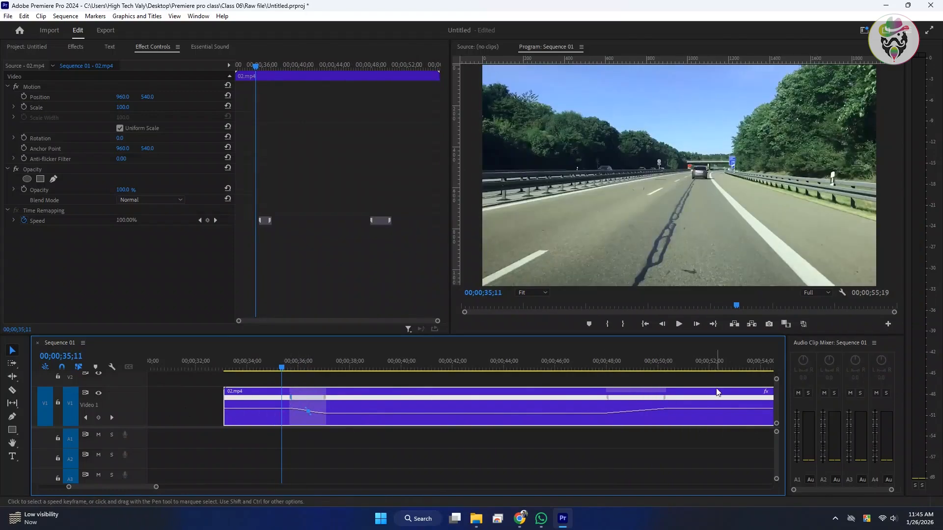
click(637, 409)
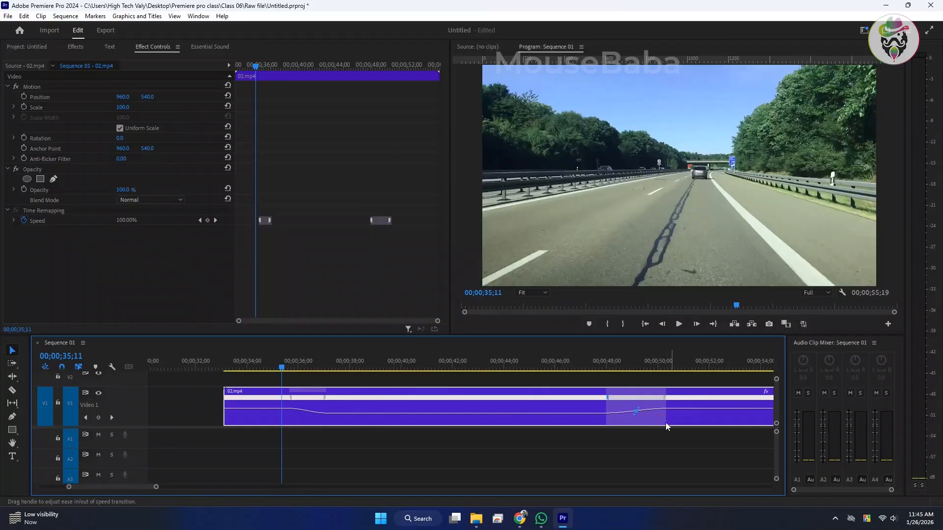
Play 02.mp4 from 00;00;34;29 to check the eased ramp into the slow section.
click(273, 366)
key(Left)
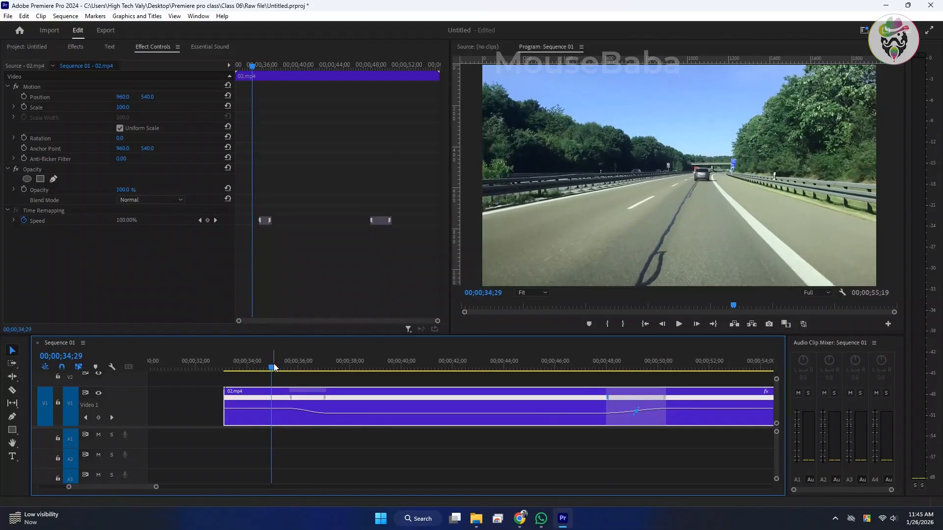
key(space)
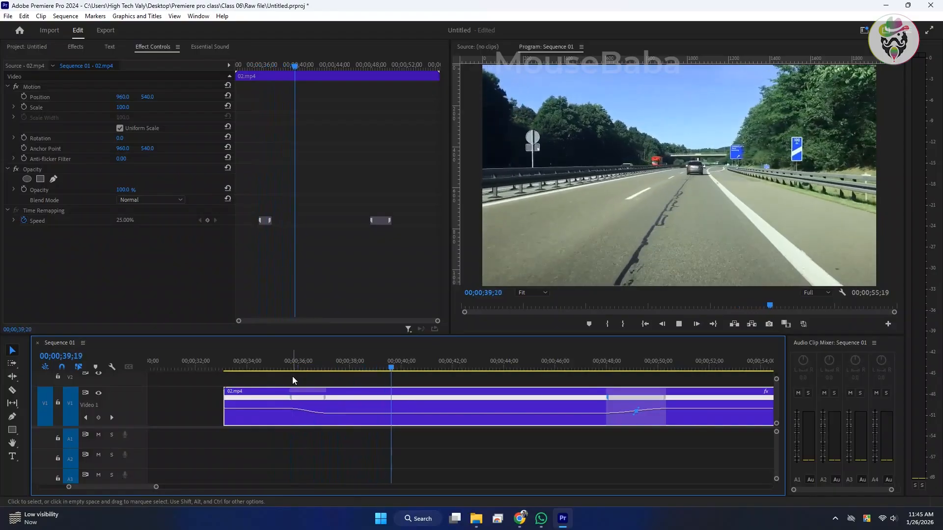
key(space)
key(space)
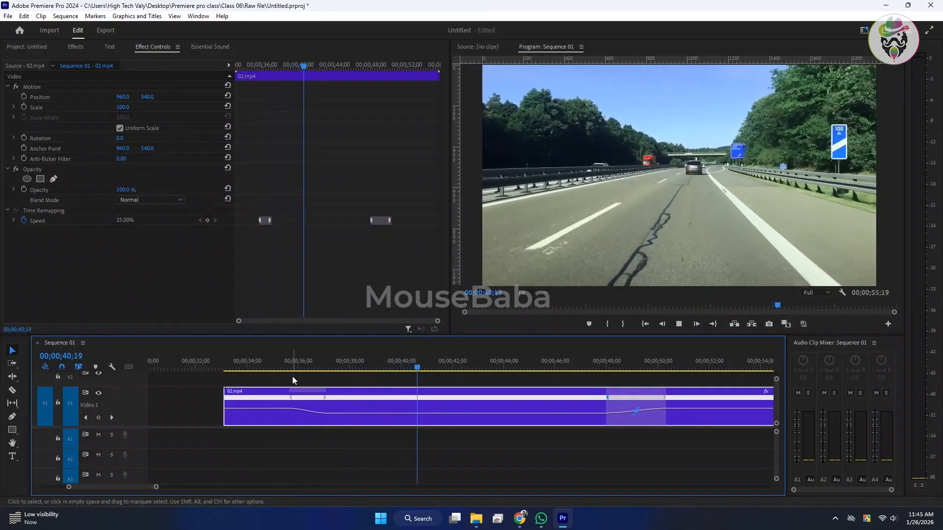
Set the slow middle section of 02.mp4 to 30% speed and replay it from 00;00;36;13.
drag(438, 413, 439, 412)
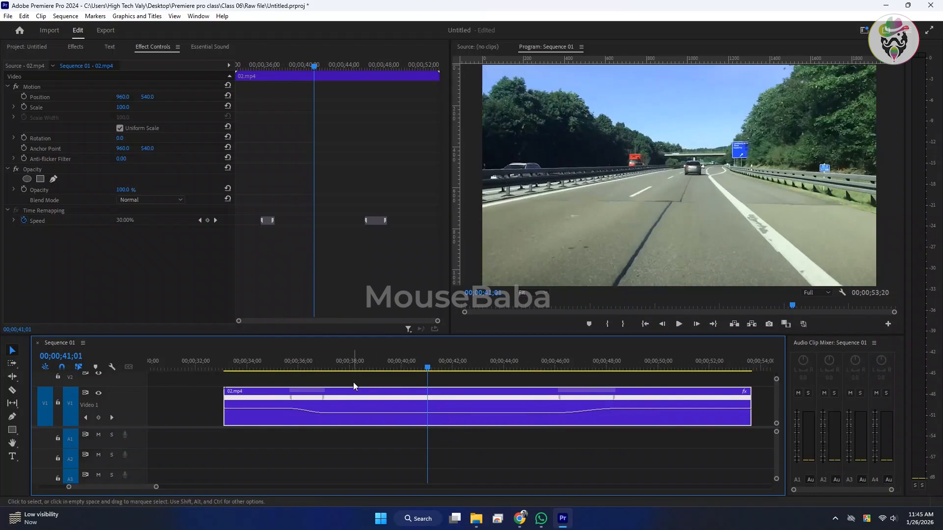
drag(315, 360, 310, 362)
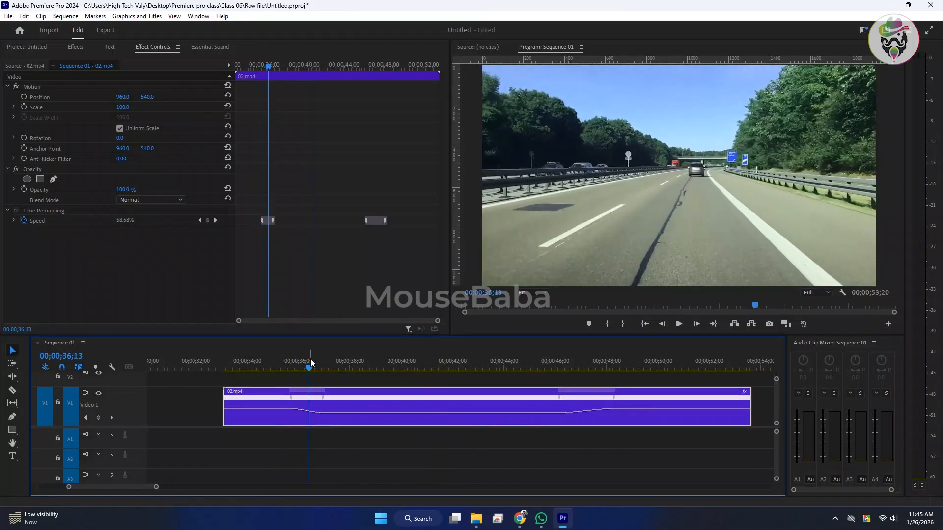
key(space)
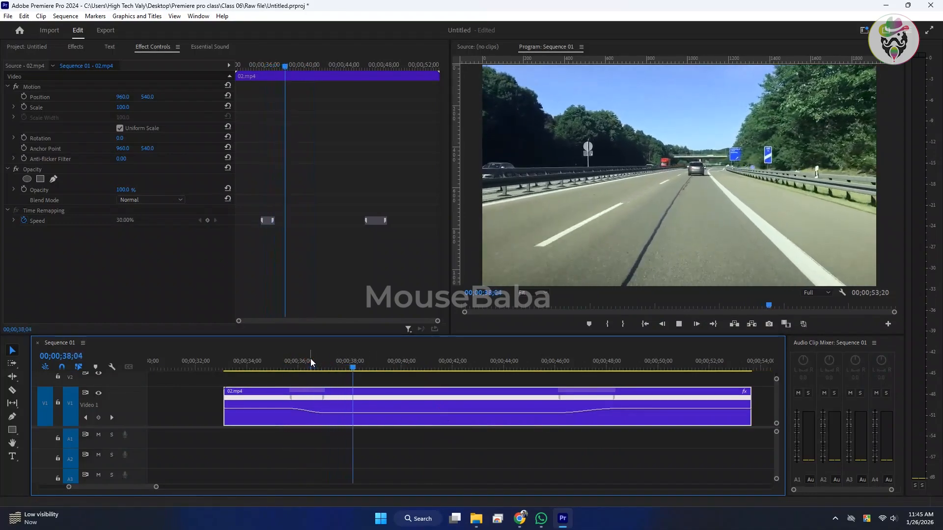
key(space)
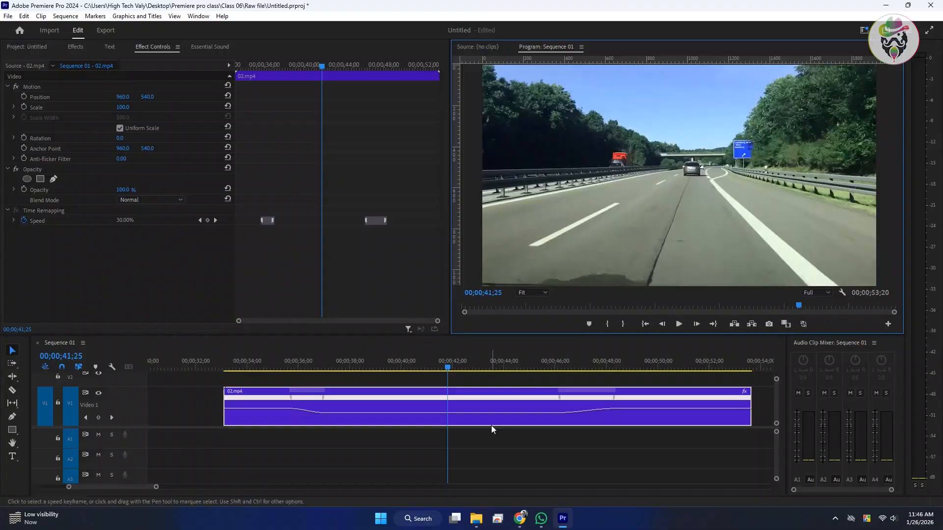
Compare the slow-motion section of 05.mp4 around 00;00;18;29 with that of 02.mp4 at 00;00;41;23.
scroll(405, 405, down, 5)
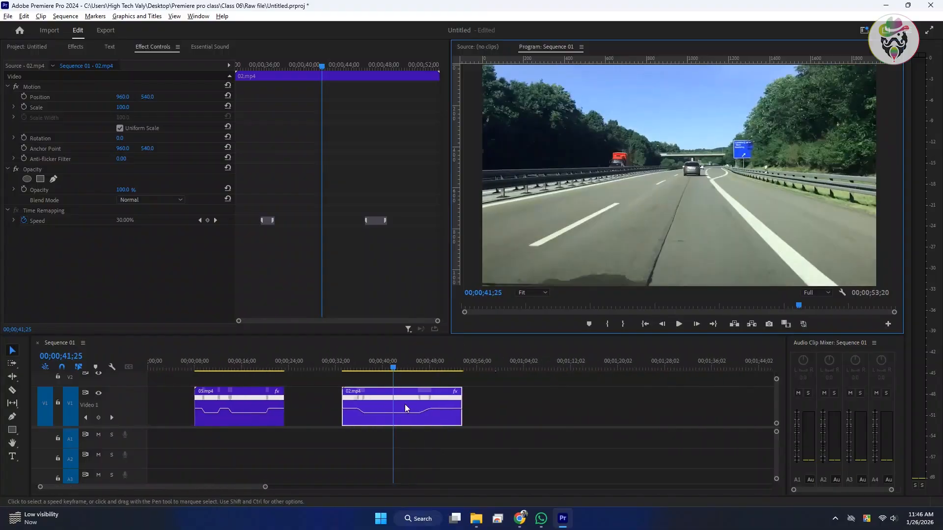
click(240, 366)
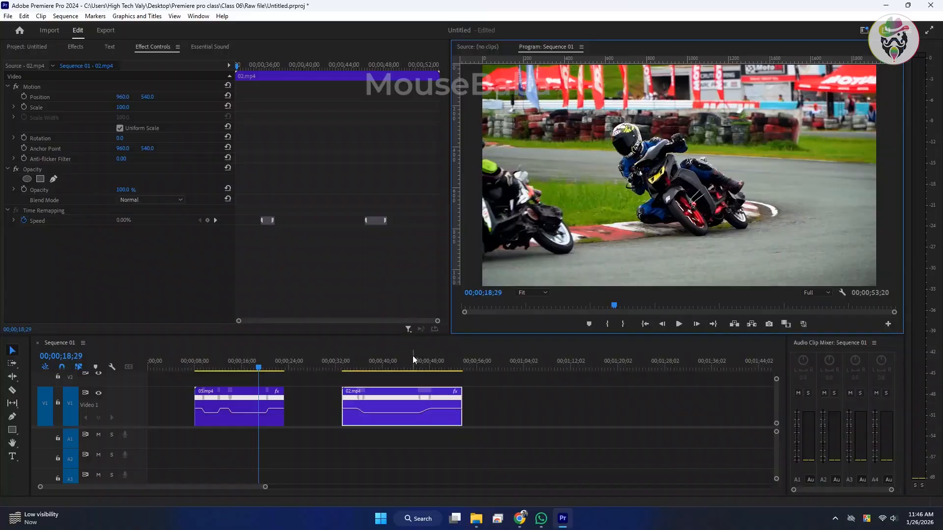
click(393, 359)
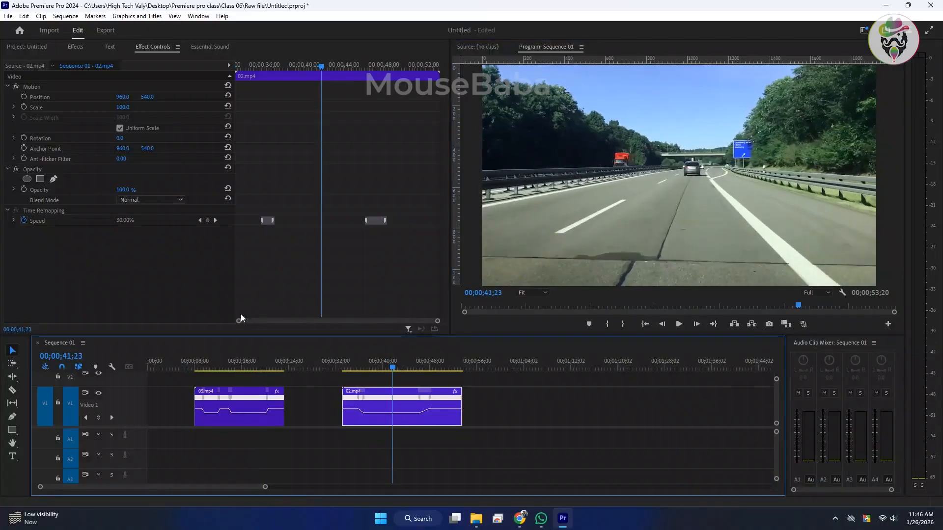
Examine the frame rate of 05.mp4 in its media file properties.
click(37, 46)
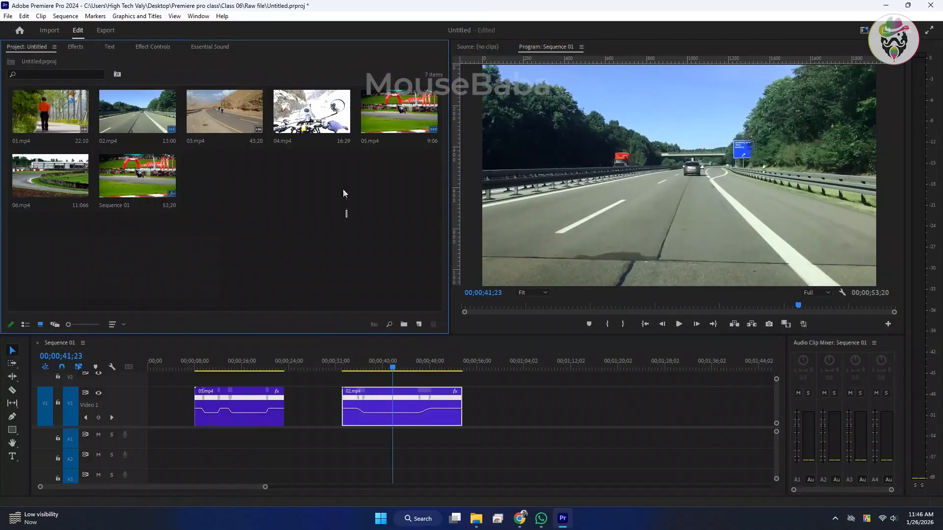
right_click(406, 112)
click(432, 131)
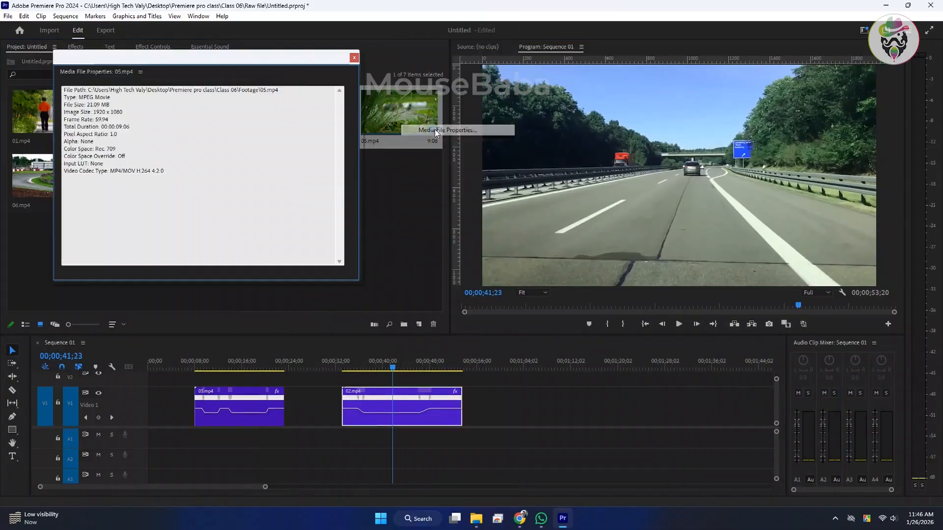
drag(110, 119, 92, 119)
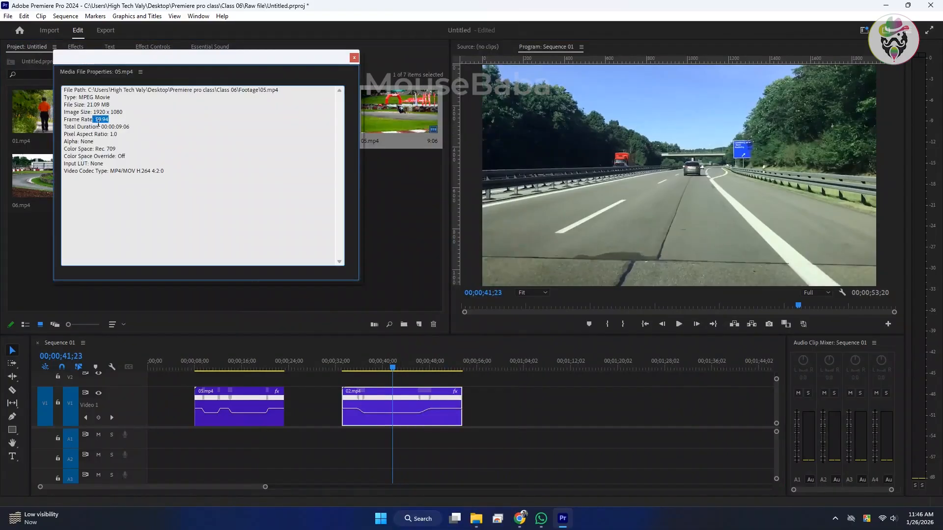
click(102, 119)
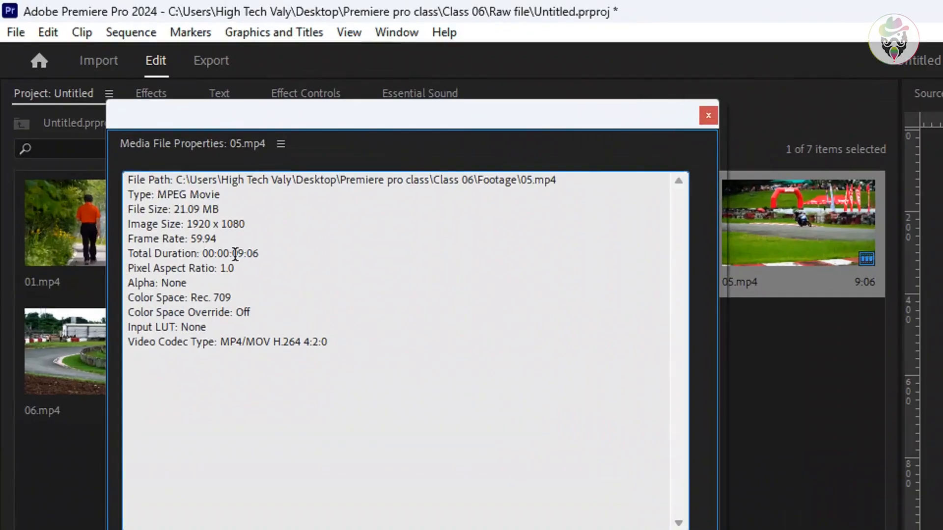
drag(222, 236, 193, 235)
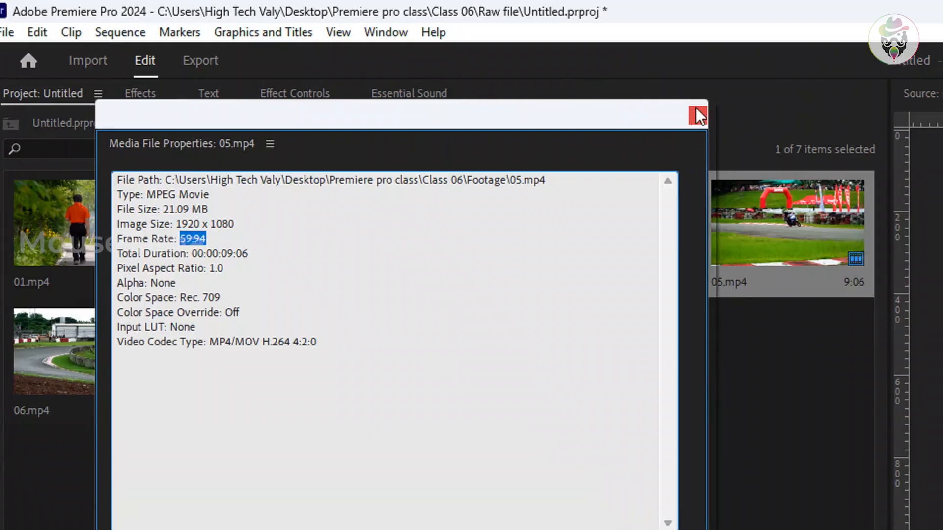
click(708, 115)
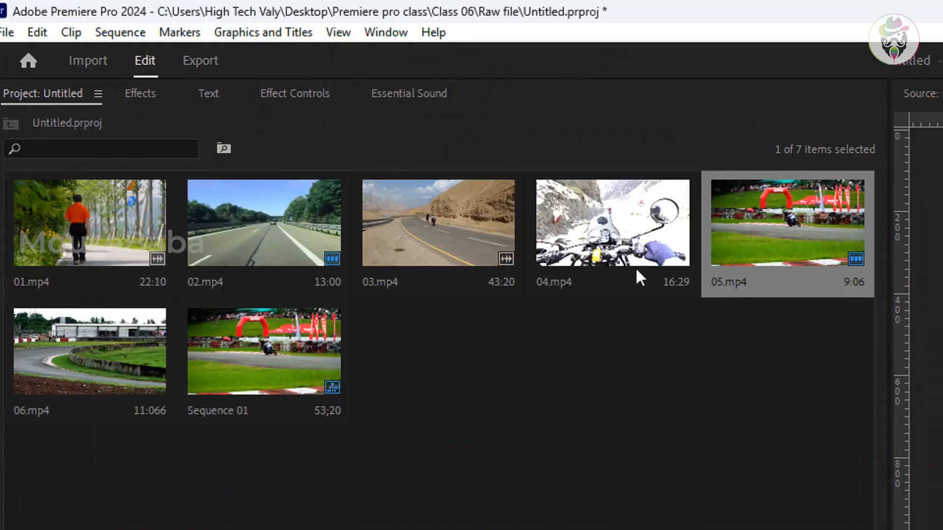
Examine the frame rate of 02.mp4 in its media file properties.
right_click(260, 240)
click(296, 263)
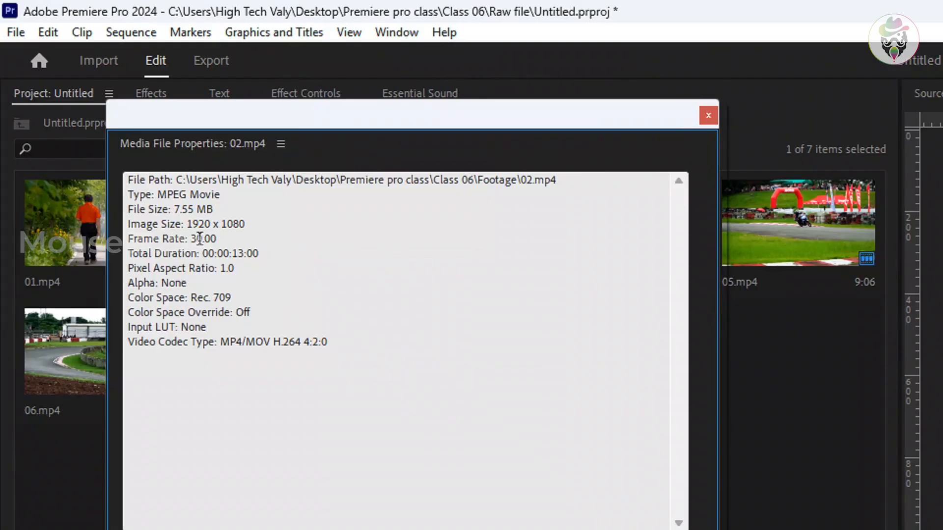
drag(223, 237, 196, 242)
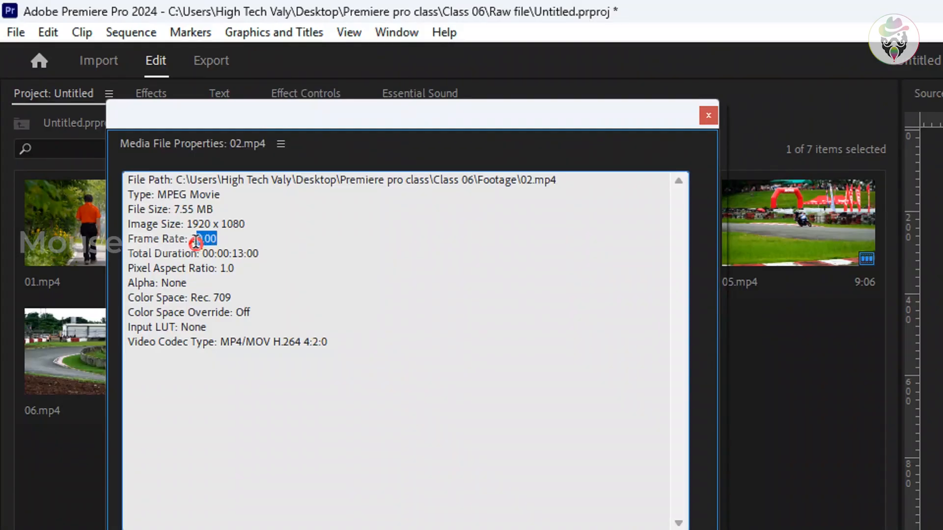
click(231, 238)
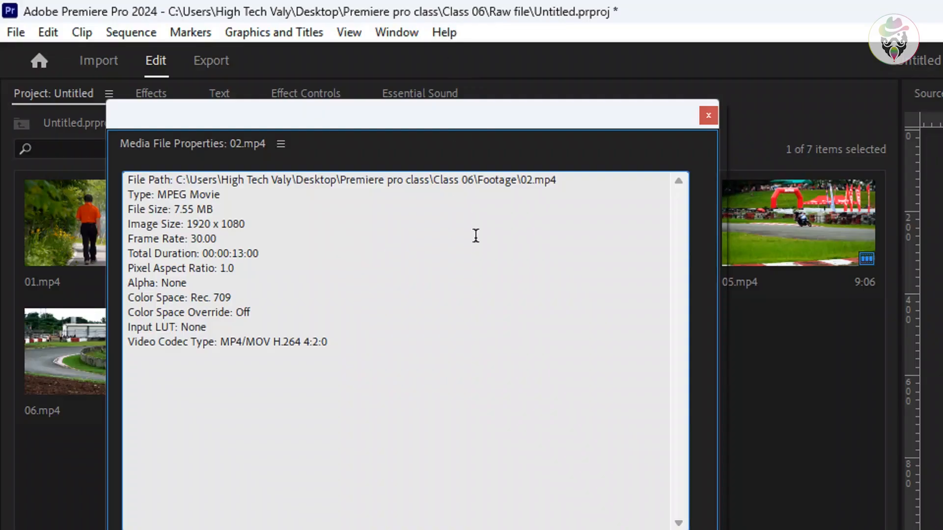
click(708, 116)
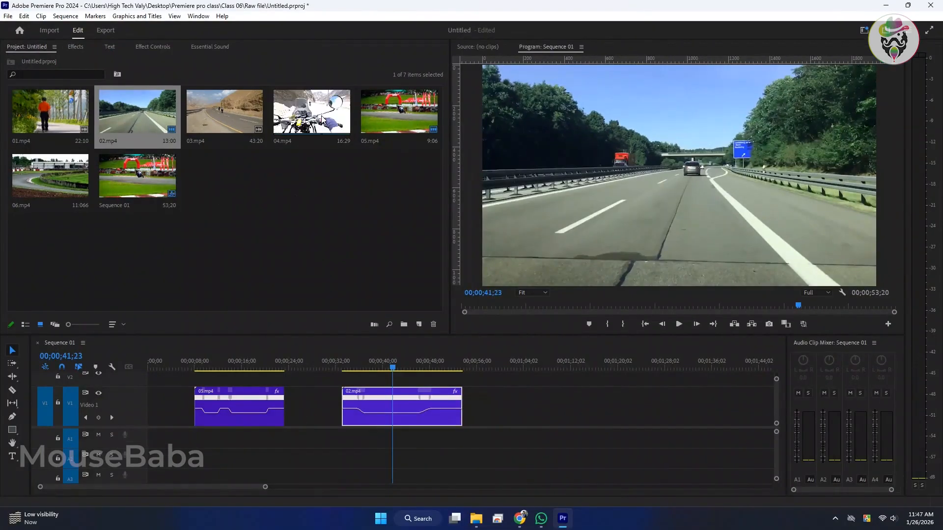
Examine the frame rates of 03.mp4 and 04.mp4 in their media file properties.
click(402, 114)
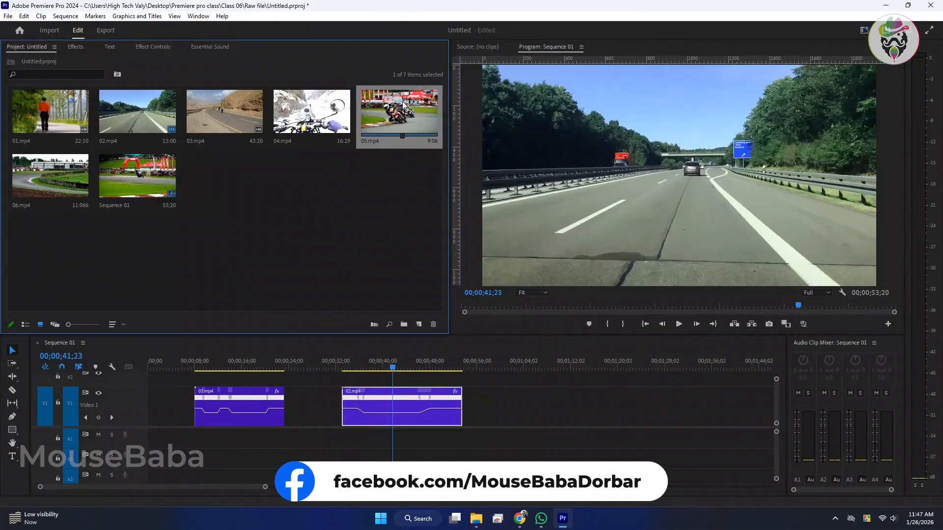
right_click(224, 108)
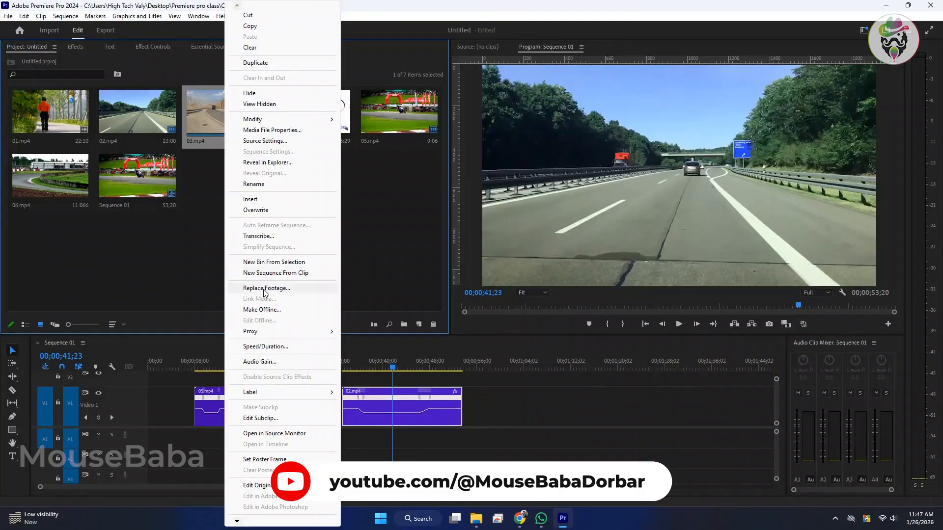
click(267, 131)
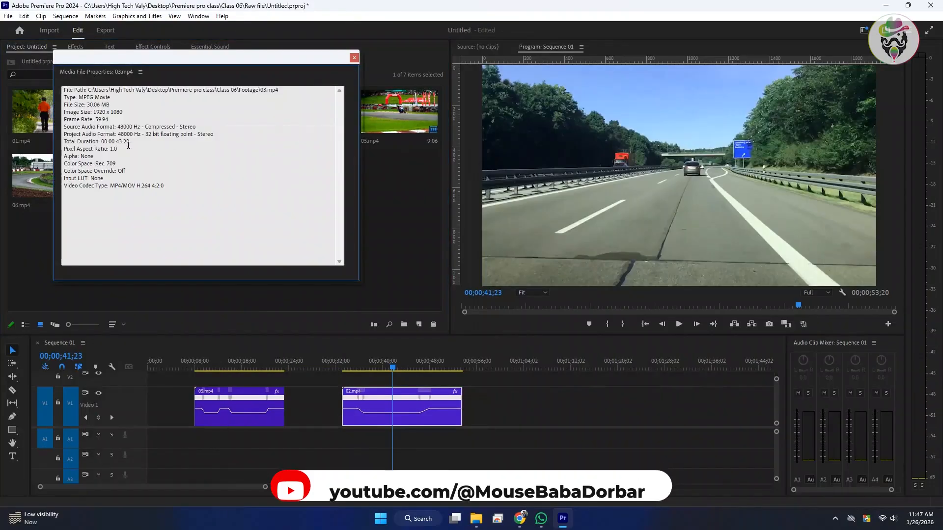
double_click(72, 127)
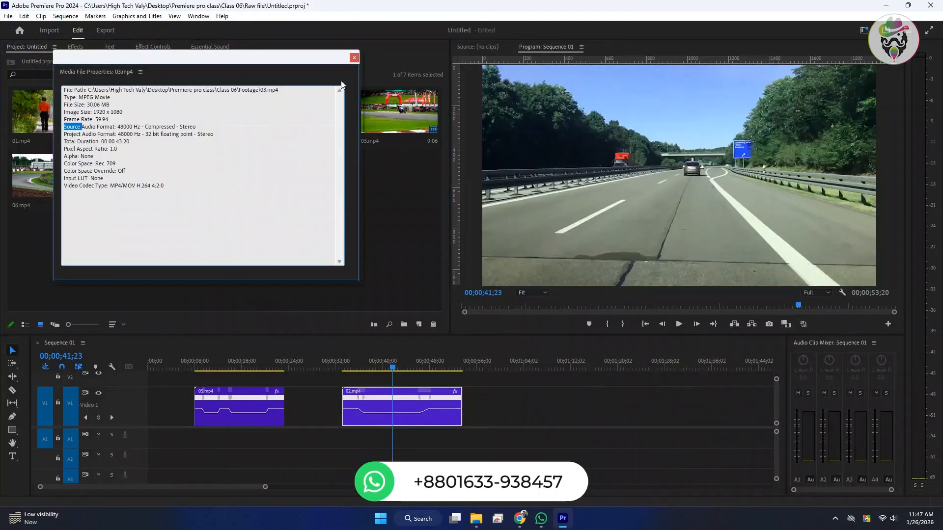
right_click(305, 106)
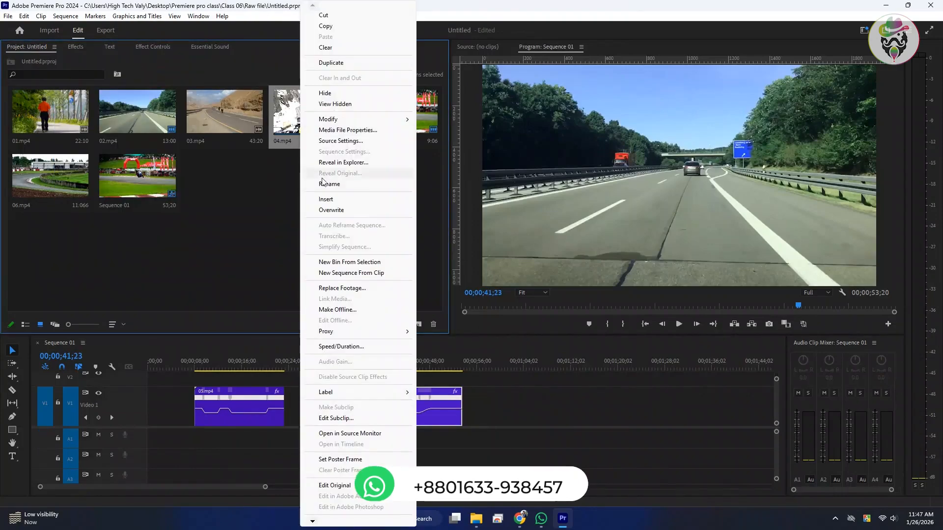
click(336, 132)
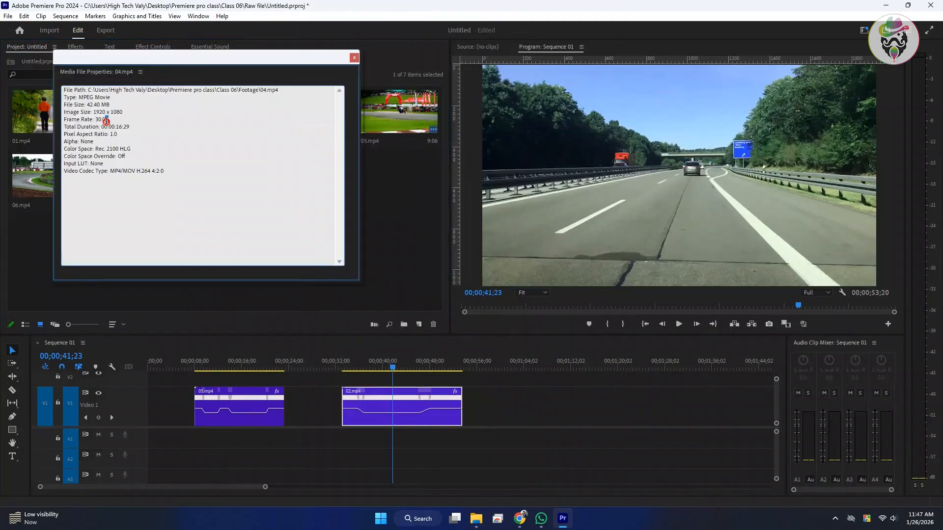
click(354, 58)
Place 03.mp4 with its audio on Video 1 and A1 after 02.mp4, starting near 00;00;56, and preview it up to 00;01;02;20.
click(211, 129)
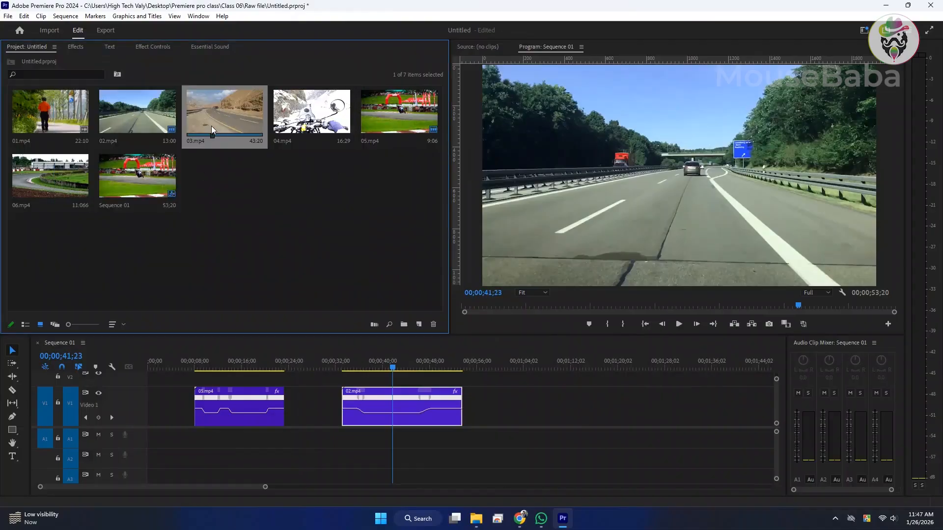
drag(229, 116, 481, 404)
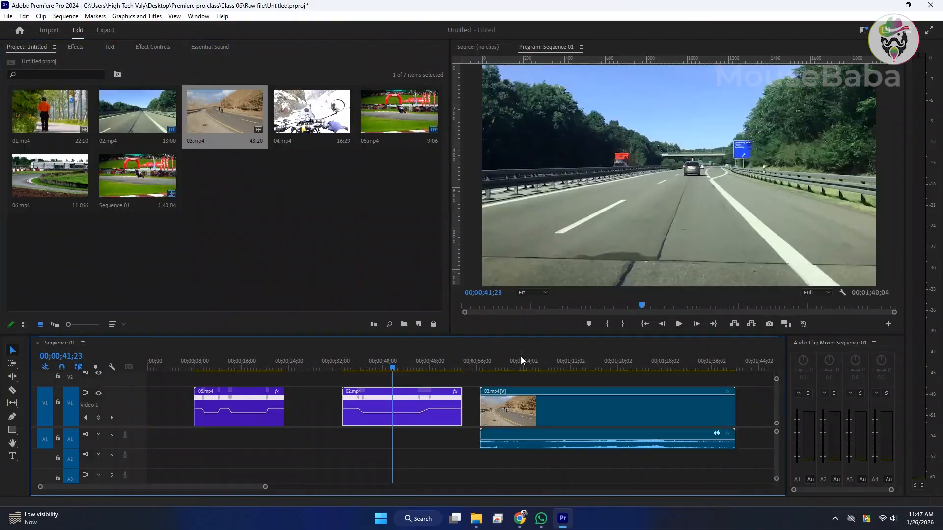
key(space)
scroll(545, 409, down, 4)
scroll(413, 414, up, 4)
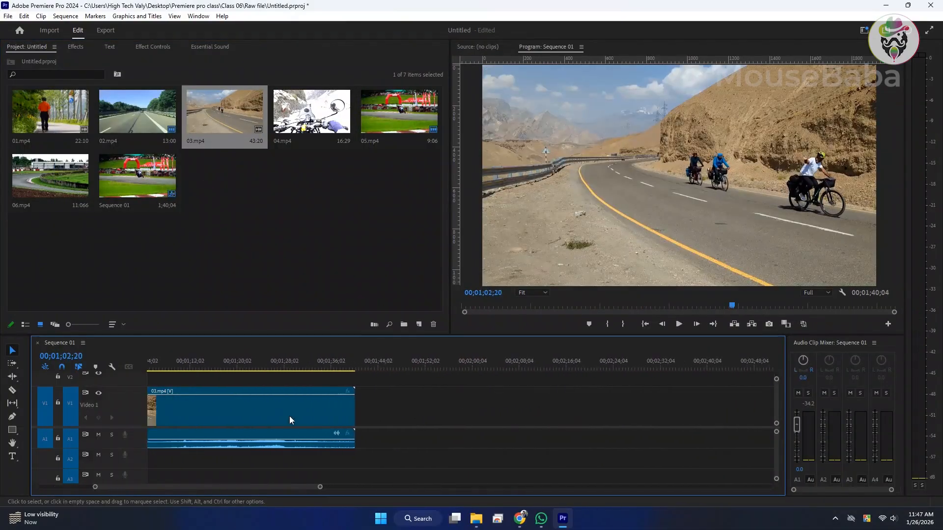
scroll(314, 417, up, 4)
scroll(348, 412, down, 2)
Show the time-remapping speed line on the 03.mp4 clip.
click(390, 410)
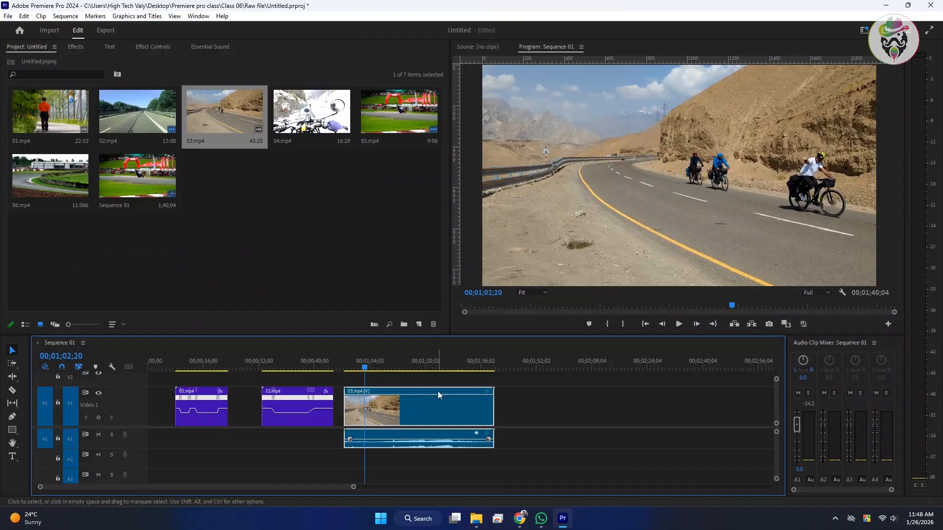
right_click(487, 391)
mouse_move(517, 425)
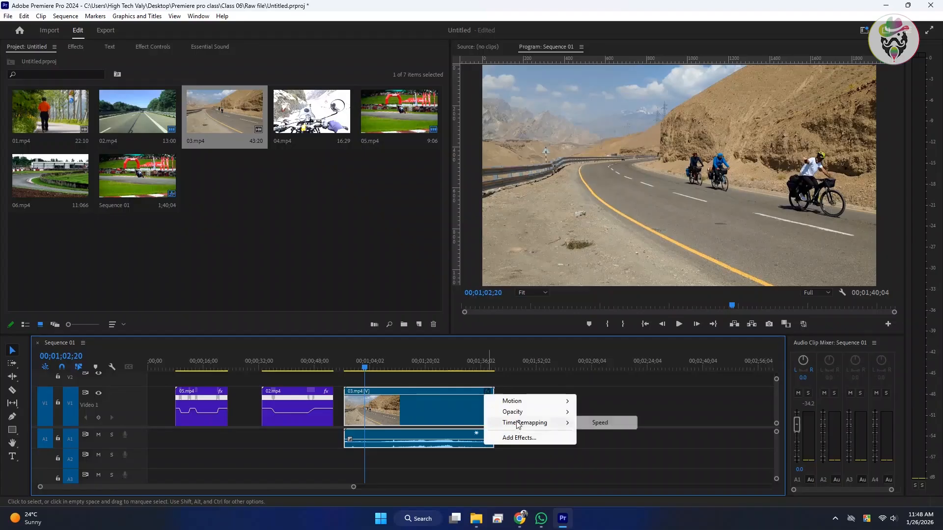
click(604, 423)
Delete only the audio of 03.mp4 from A1, keeping its video on Video 1.
scroll(332, 392, up, 5)
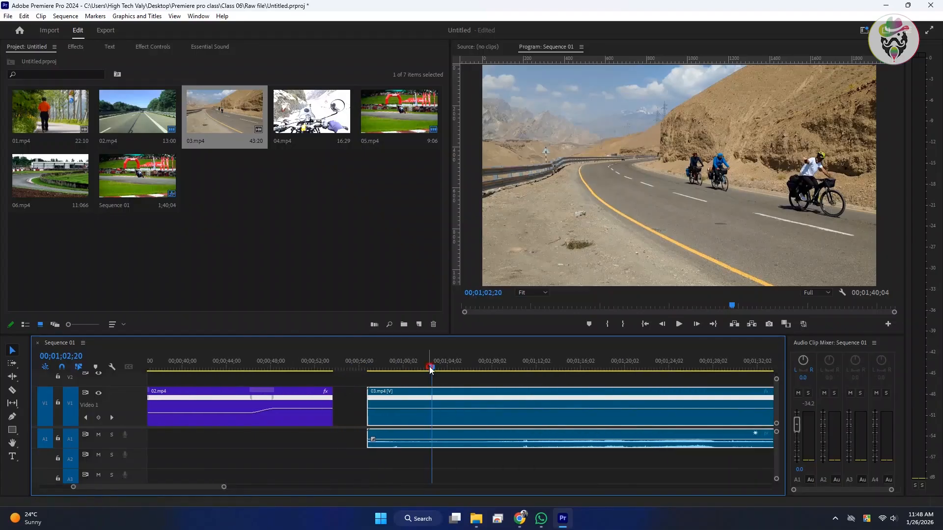
drag(432, 367, 416, 368)
click(357, 411)
ctrl+click(405, 440)
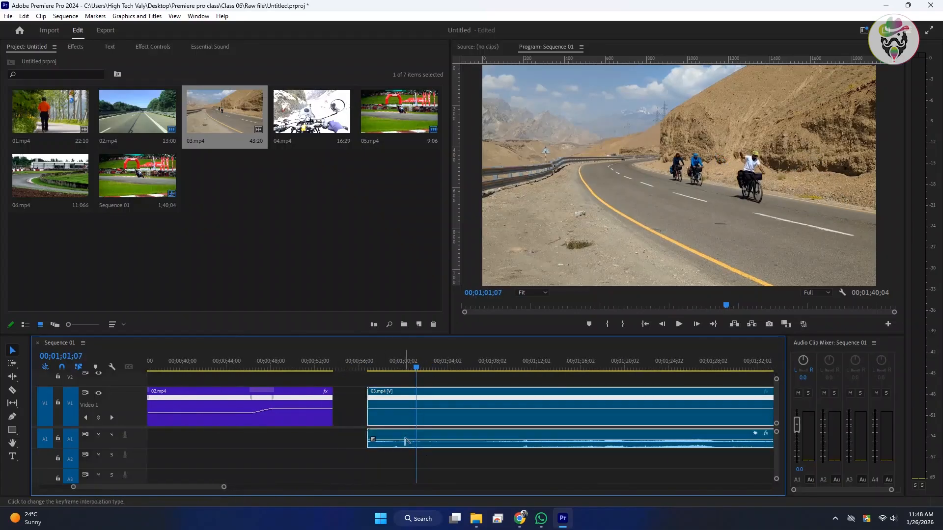
drag(331, 418, 333, 418)
click(388, 467)
click(407, 440)
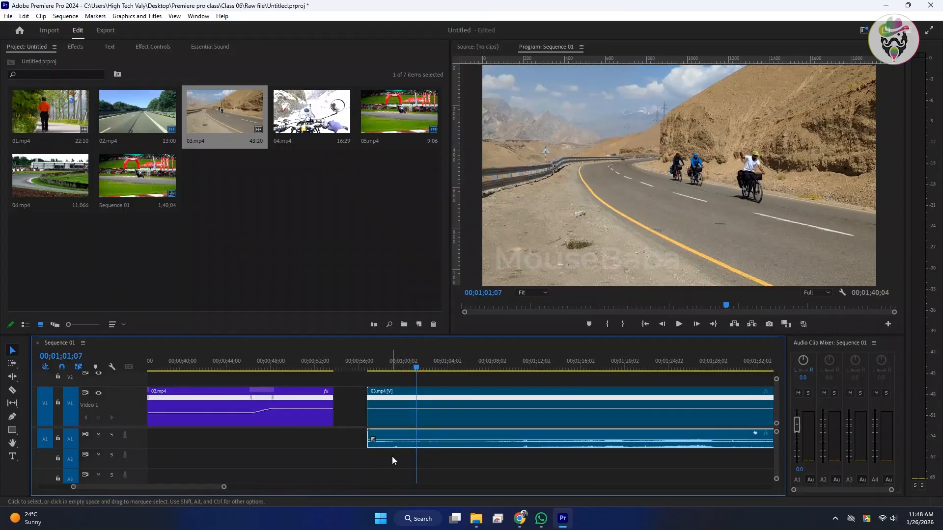
key(Delete)
click(402, 406)
scroll(410, 407, down, 1)
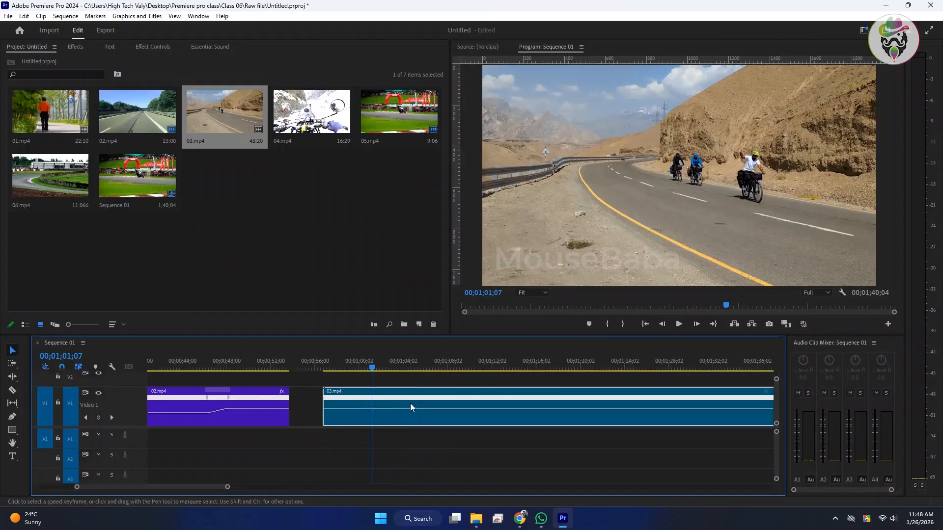
Preview 03.mp4 and add speed keyframes at 00;01;14;27 and 00;01;17;09, around the passing army truck.
key(space)
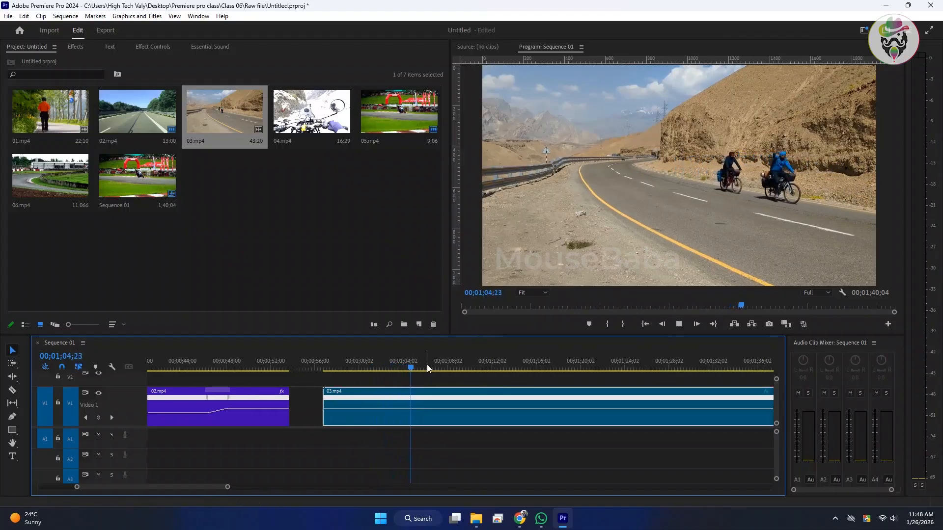
click(451, 372)
drag(453, 376, 524, 376)
scroll(498, 405, down, 5)
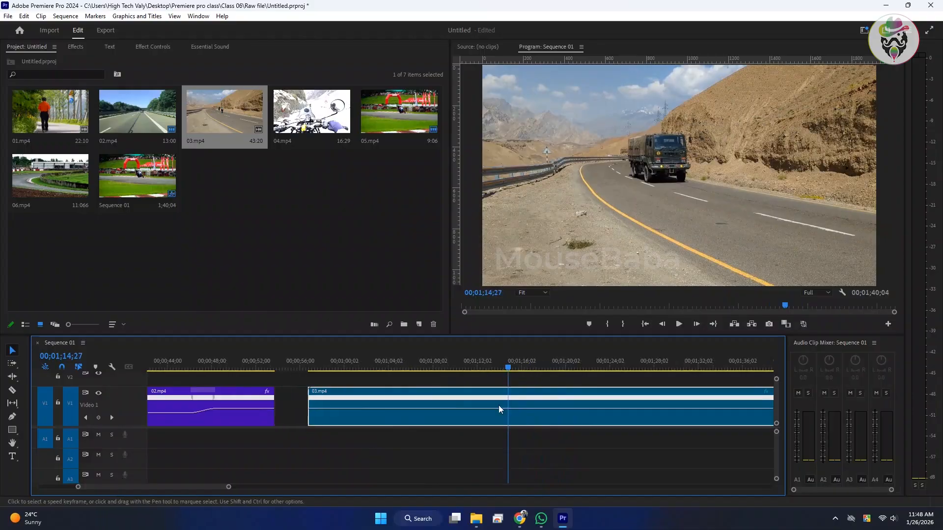
ctrl+click(404, 410)
key(space)
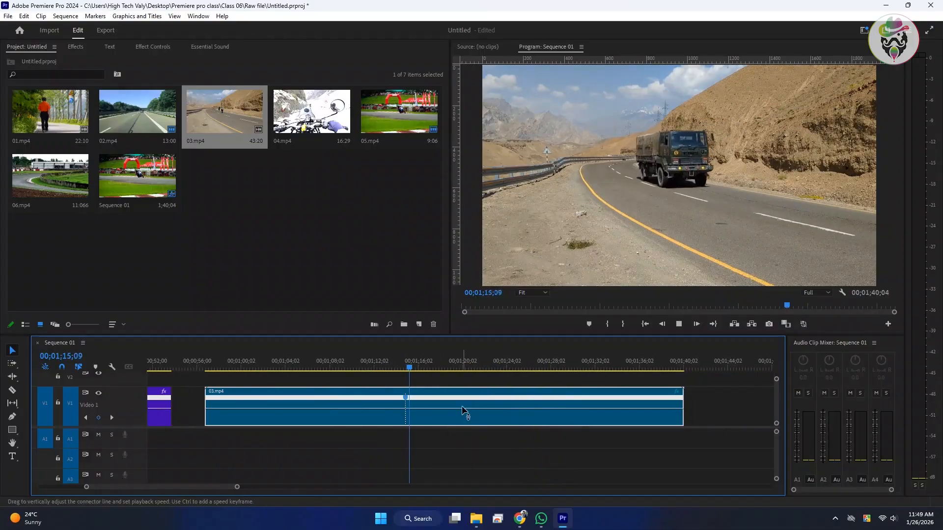
key(space)
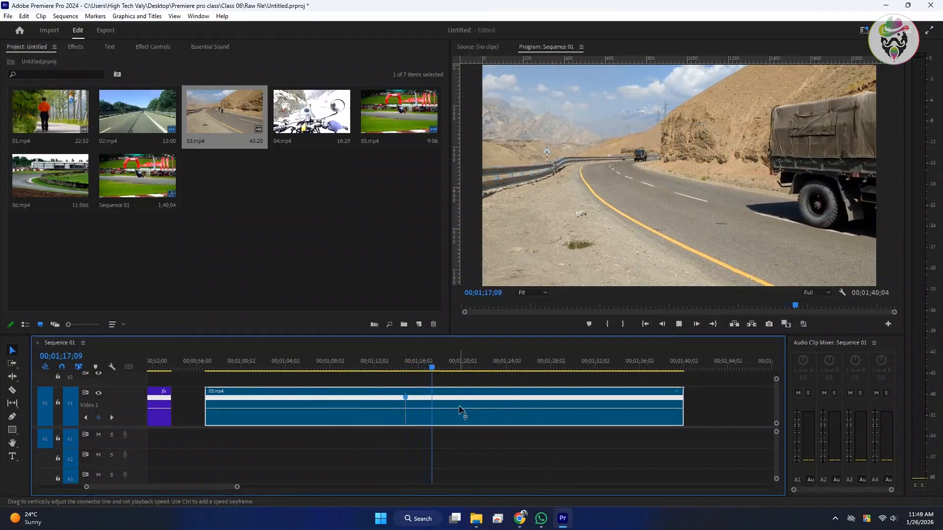
ctrl+click(433, 410)
Lower the speed of 03.mp4 between the two keyframes for slow motion and preview the section full screen.
drag(421, 404, 421, 435)
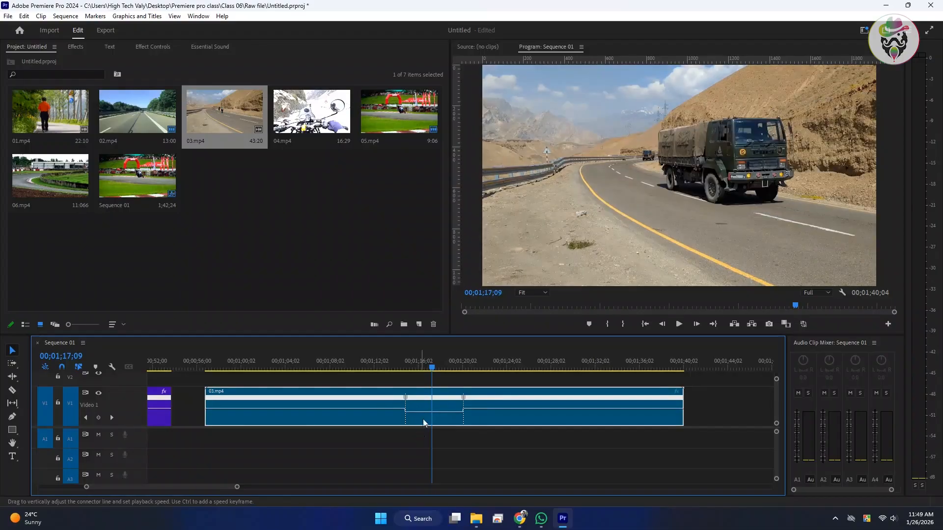
drag(416, 367, 404, 367)
scroll(416, 411, up, 4)
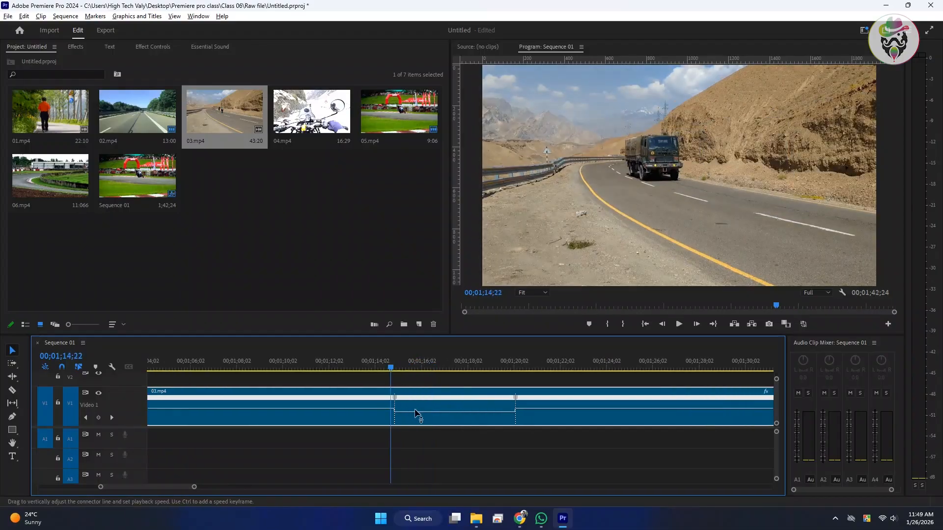
key(space)
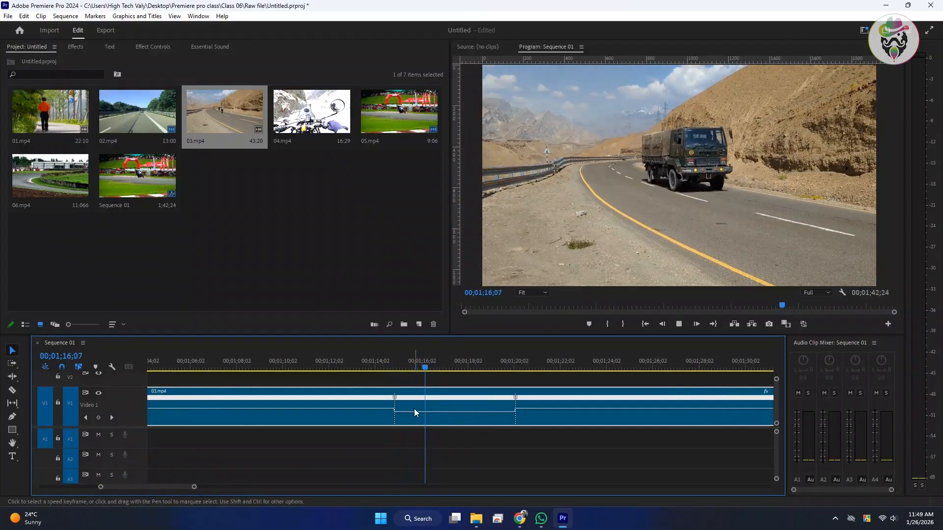
key(space)
click(928, 31)
key(space)
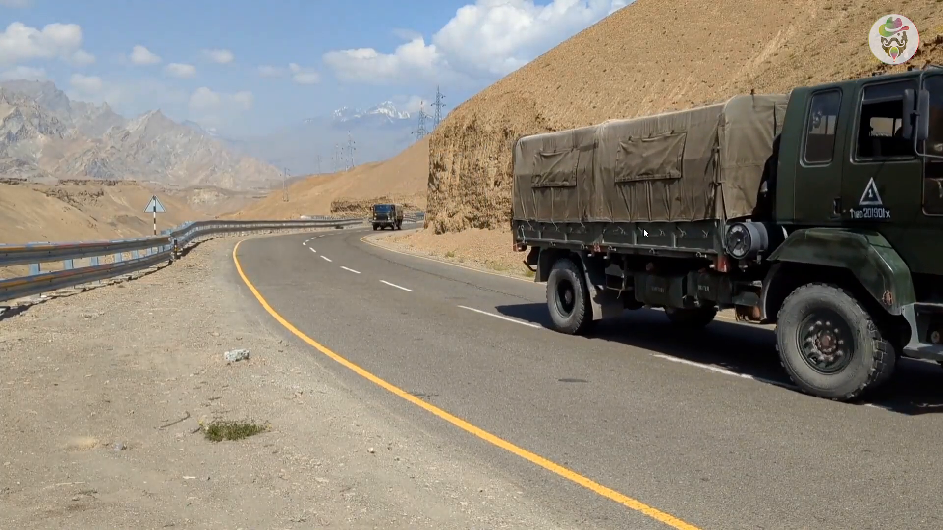
key(Escape)
Split both speed keyframes on 03.mp4 into gradual ramps into and out of the slow section, and preview it full screen.
click(384, 364)
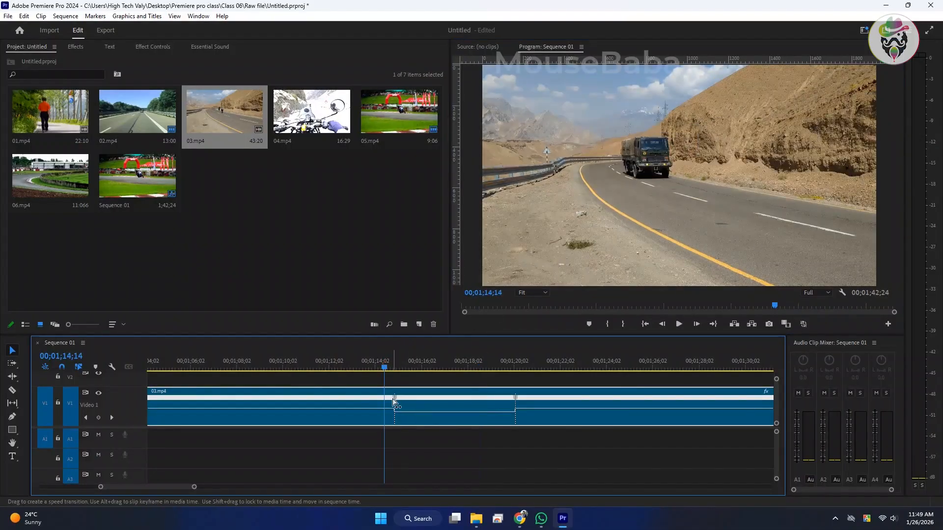
mouse_move(393, 399)
mouse_down()
mouse_move(383, 398)
mouse_move(402, 398)
mouse_up()
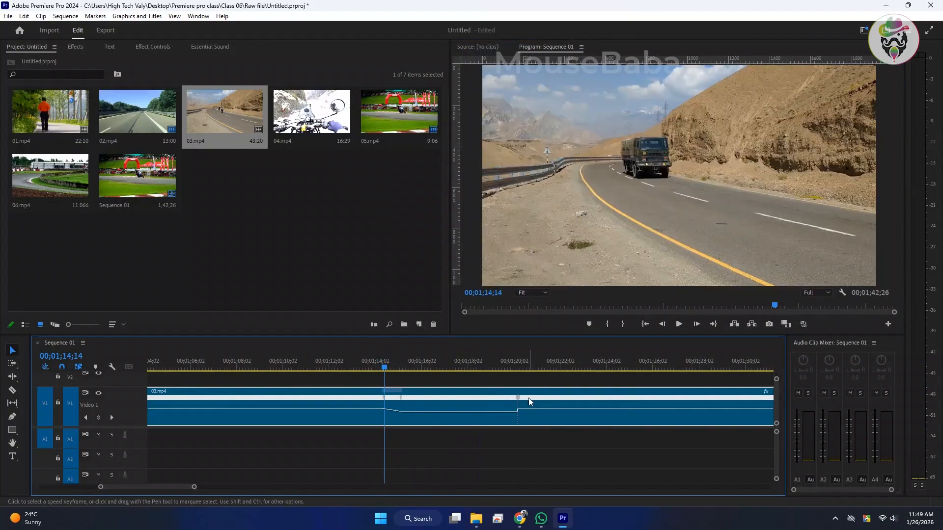
drag(518, 399, 537, 399)
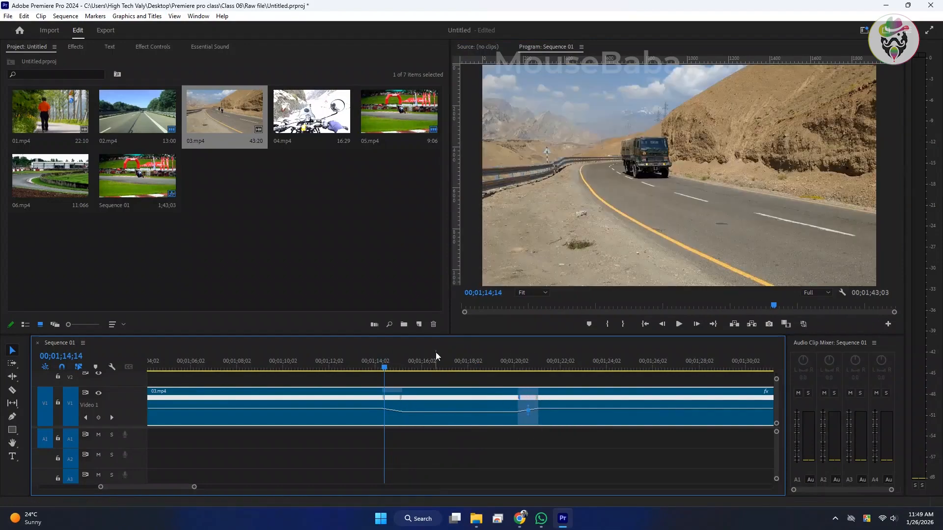
click(929, 30)
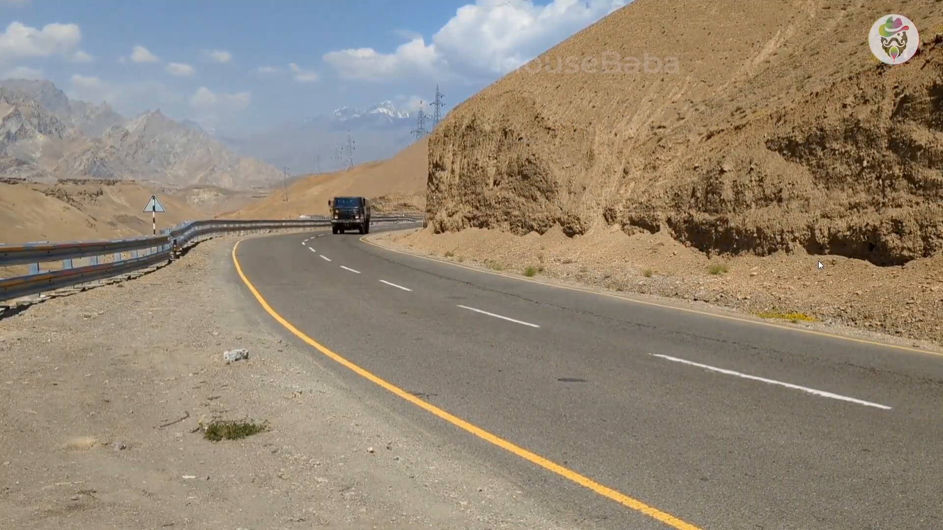
key(Escape)
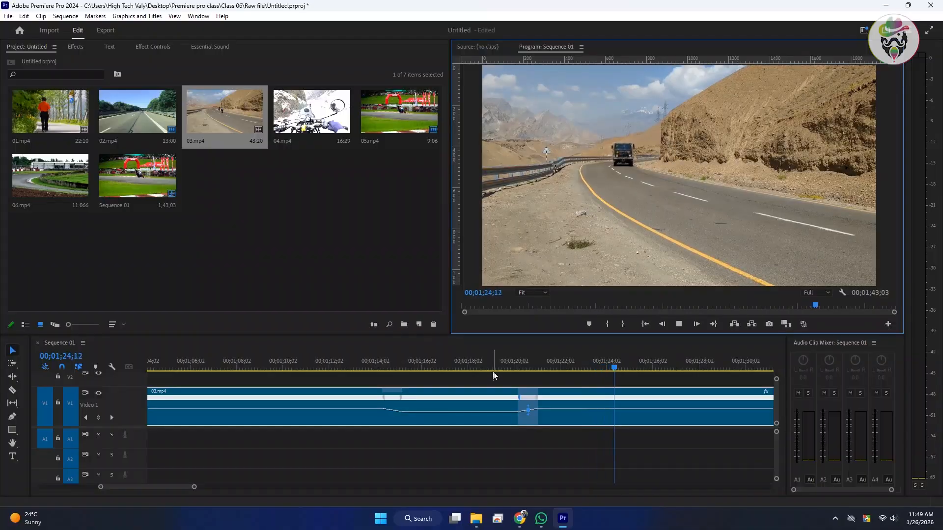
scroll(485, 389, down, 3)
click(464, 362)
scroll(464, 385, down, 2)
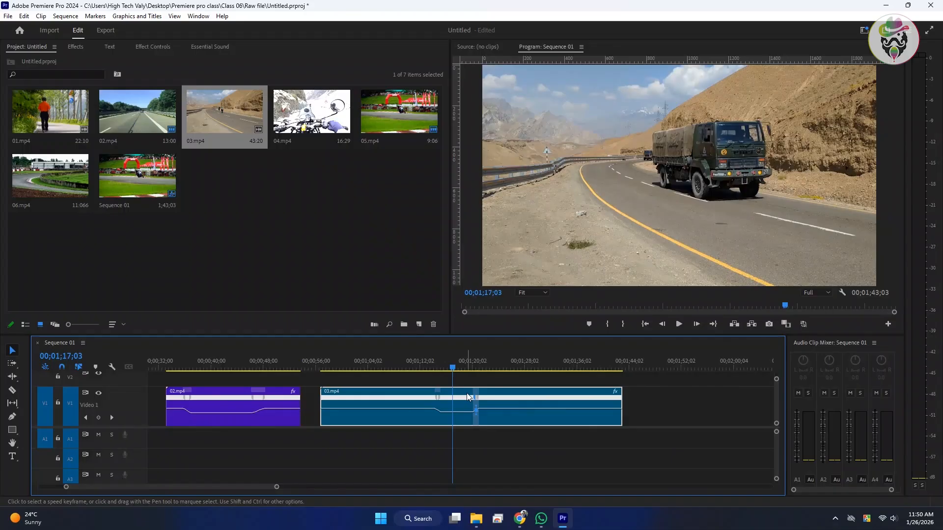
Place 01.mp4 with its audio on Video 1 and A1 after 03.mp4, starting near 00;02;08.
click(333, 231)
scroll(357, 412, down, 4)
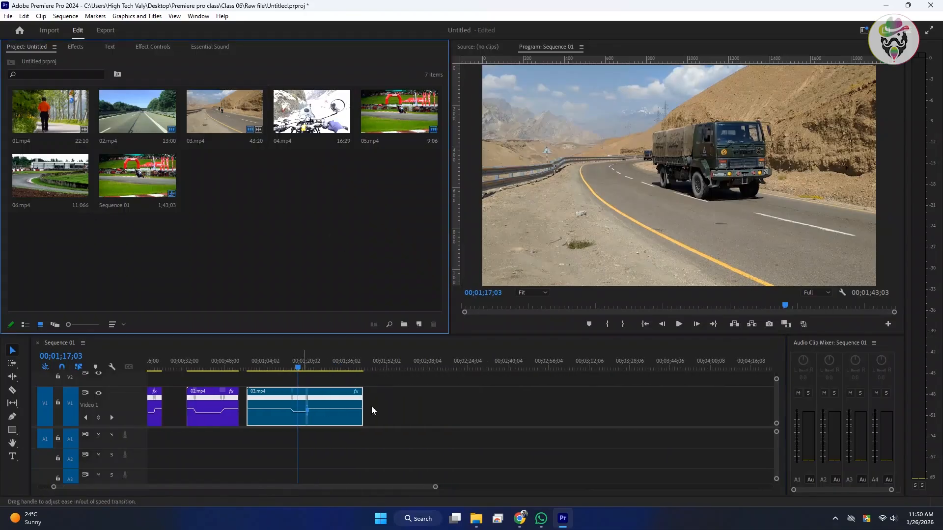
click(337, 403)
click(382, 397)
drag(399, 366, 405, 367)
scroll(391, 390, down, 6)
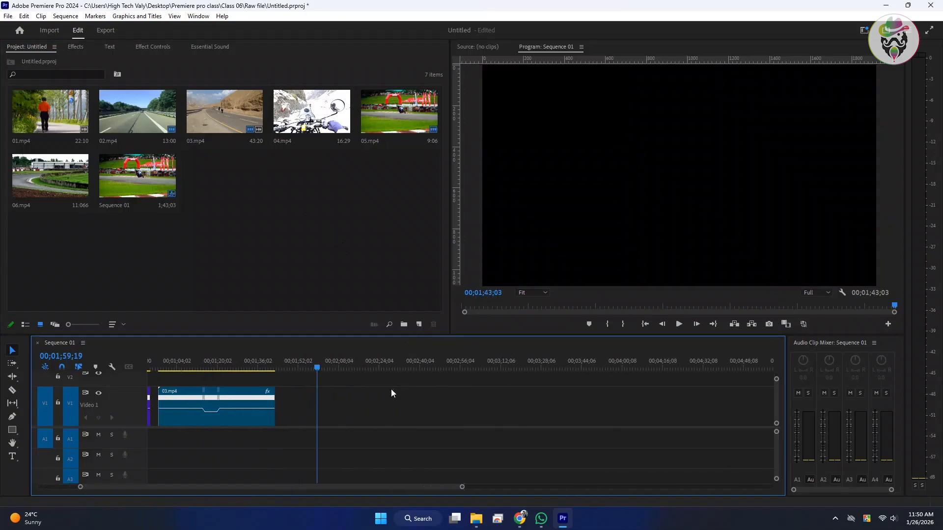
scroll(357, 399, up, 3)
click(259, 203)
click(34, 122)
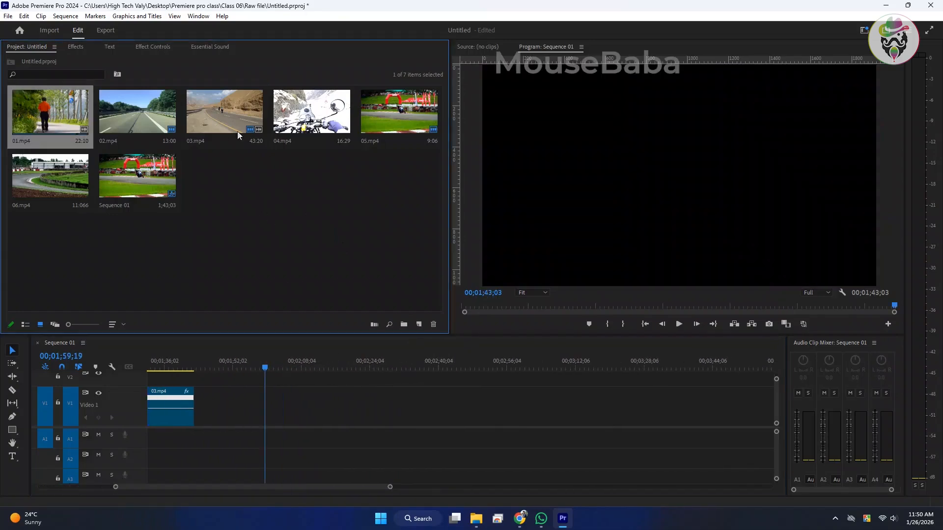
drag(33, 122, 312, 407)
click(331, 367)
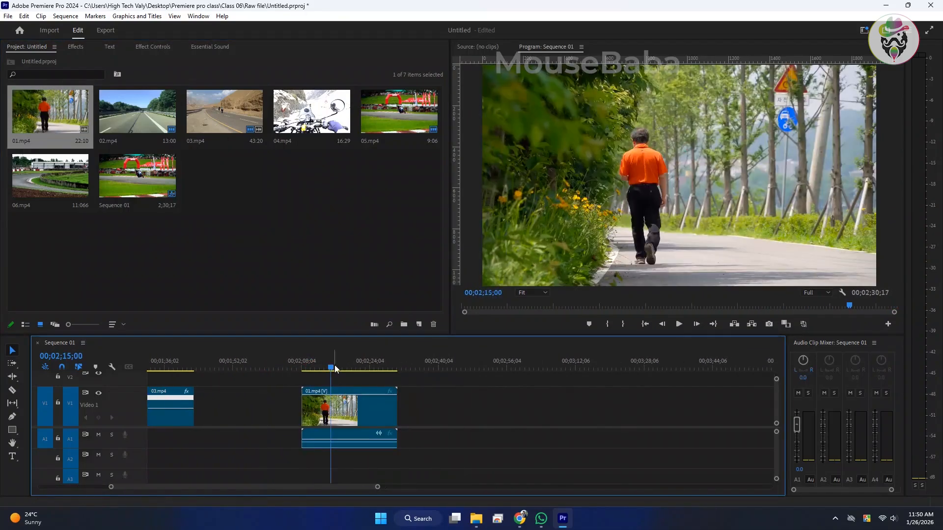
Delete the audio of 01.mp4 from A1, keeping its video.
scroll(410, 426, up, 3)
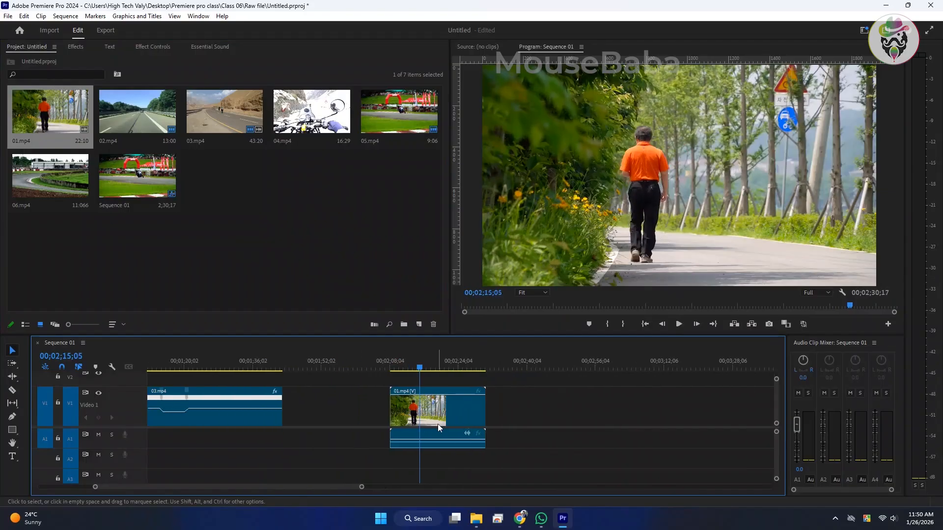
scroll(491, 424, up, 2)
click(433, 442)
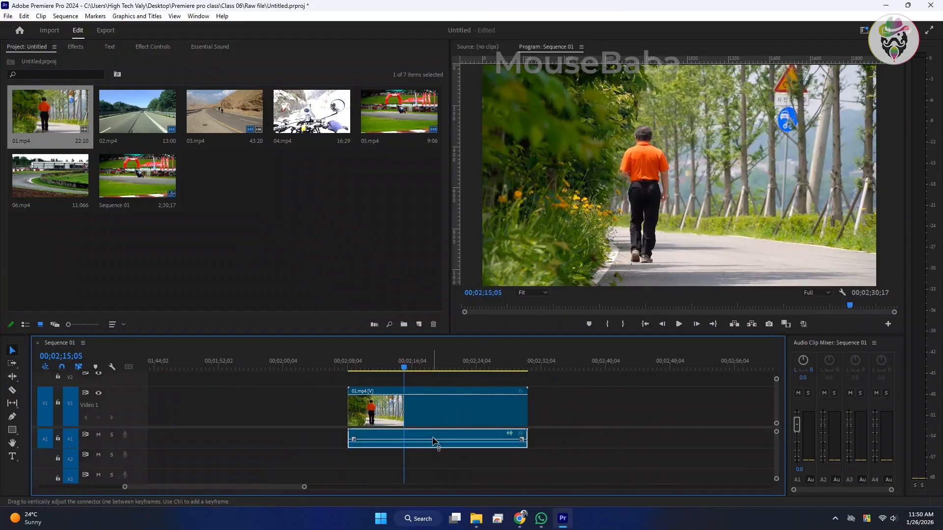
key(Delete)
click(432, 416)
Preview 01.mp4 from 00;02;09;13 to 00;02;15;06 and save the project.
scroll(378, 398, down, 2)
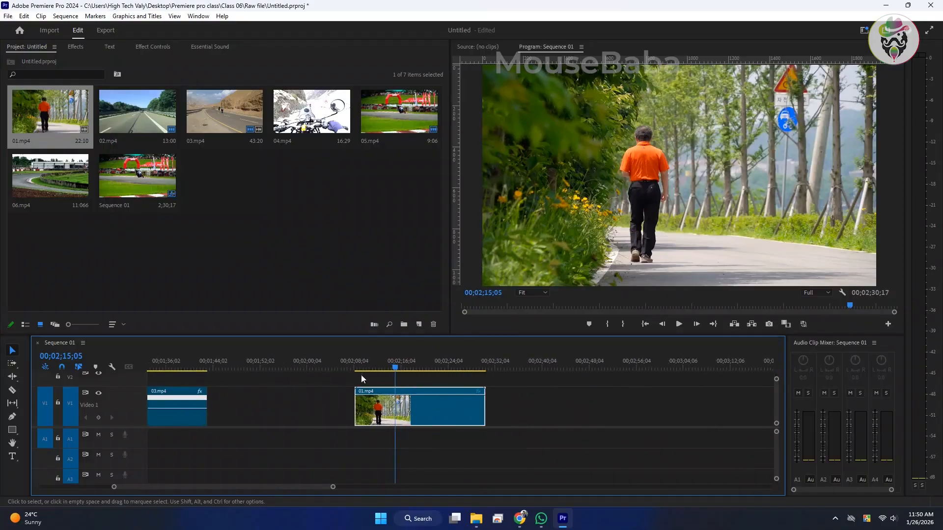
click(361, 368)
scroll(394, 366, up, 2)
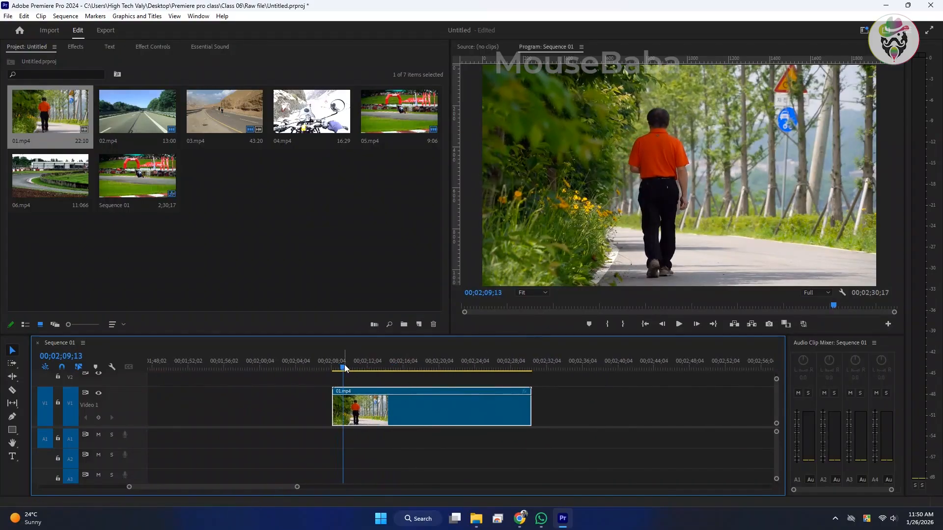
key(space)
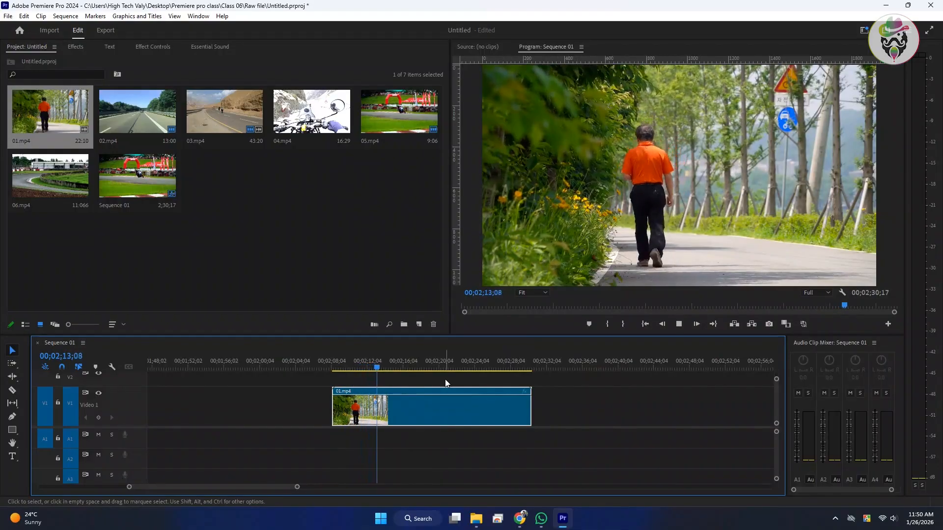
key(space)
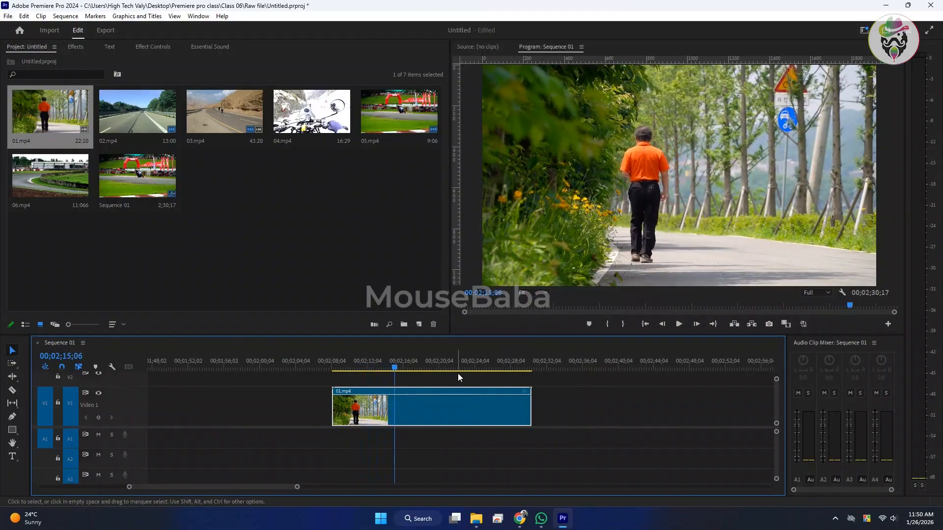
key(ctrl+s)
Reverse the speed of the 01.mp4 clip, keeping it at 100%.
scroll(409, 400, up, 2)
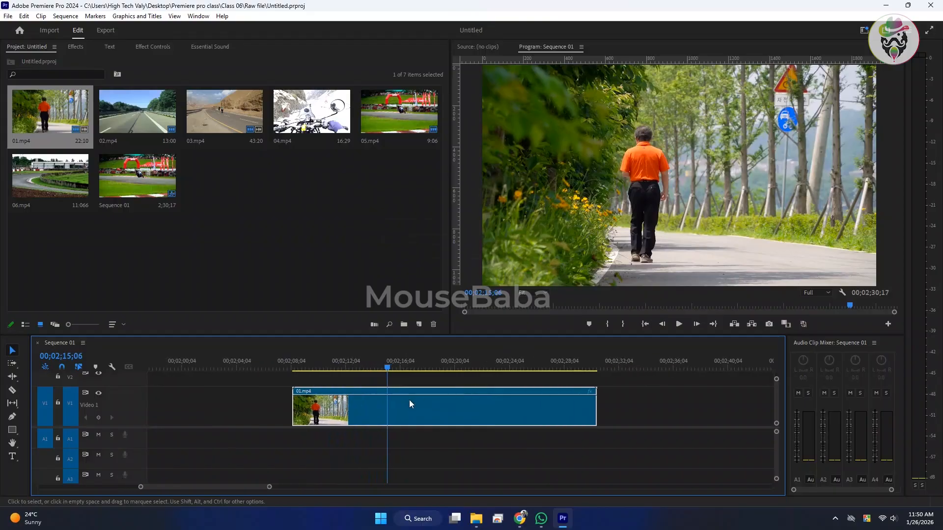
right_click(374, 409)
click(319, 414)
right_click(377, 406)
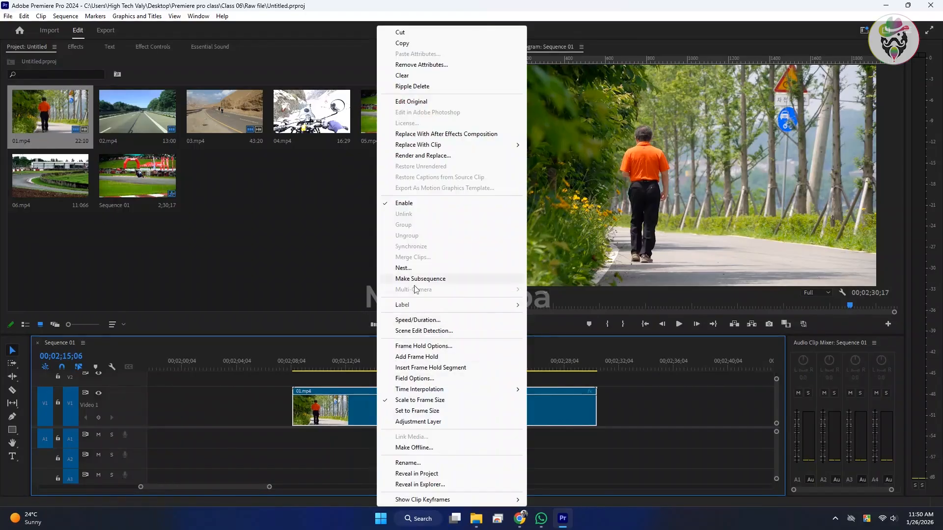
click(420, 320)
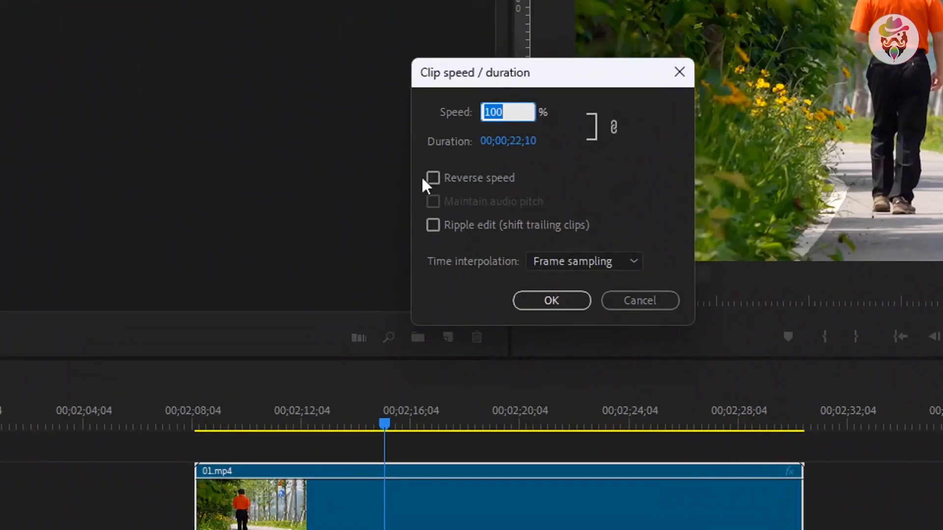
click(433, 178)
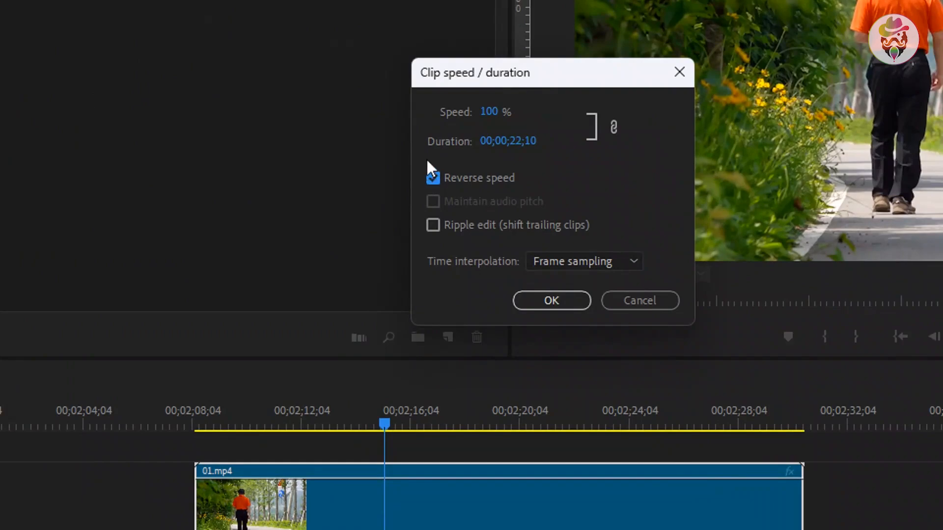
click(556, 301)
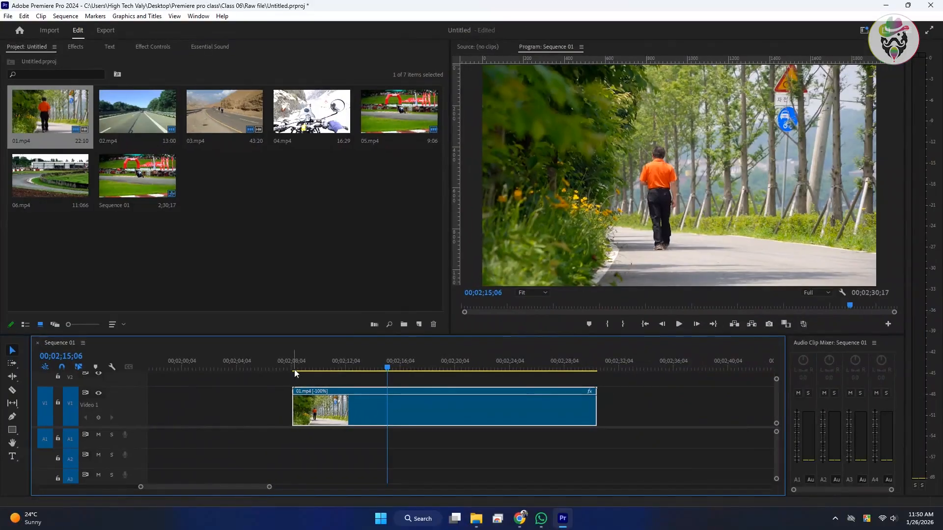
Play the reversed 01.mp4 clip from its start and again from about 00;02;20, stopping at 00;02;28;04.
click(191, 420)
key(space)
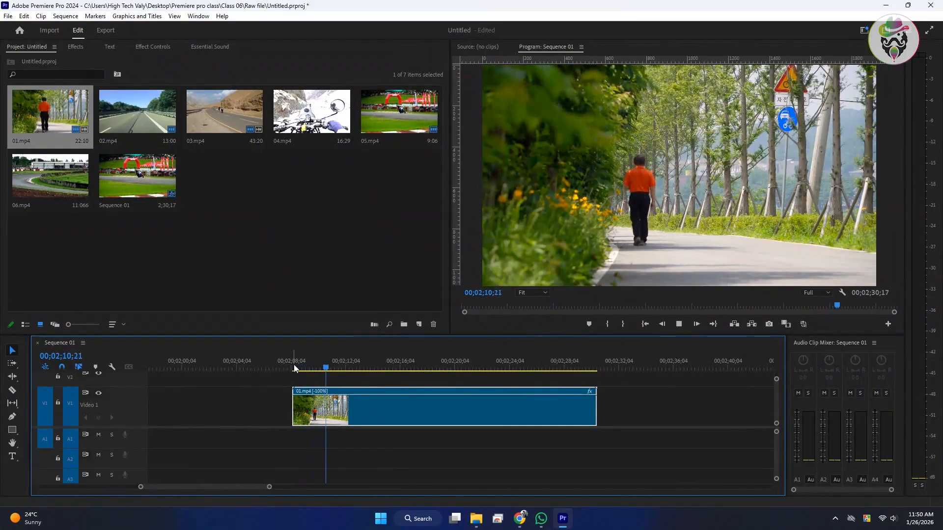
key(space)
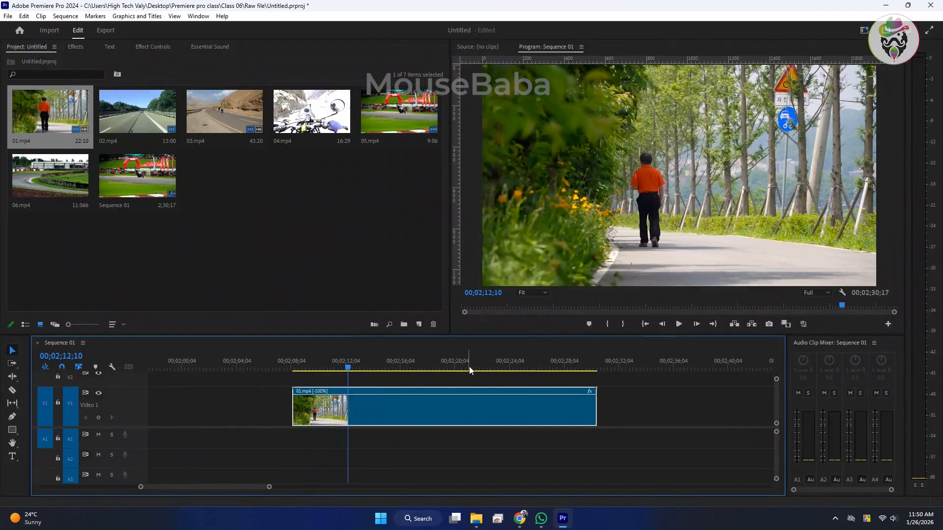
drag(461, 366, 475, 364)
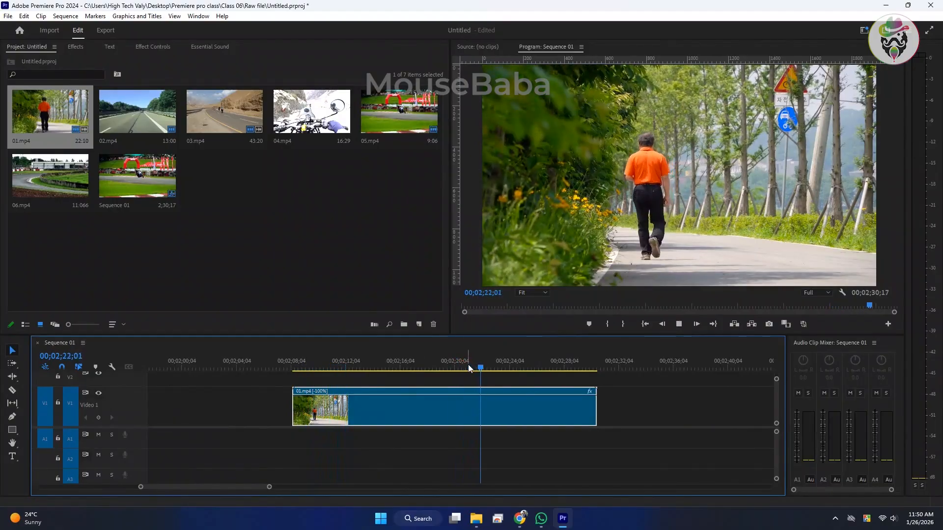
key(space)
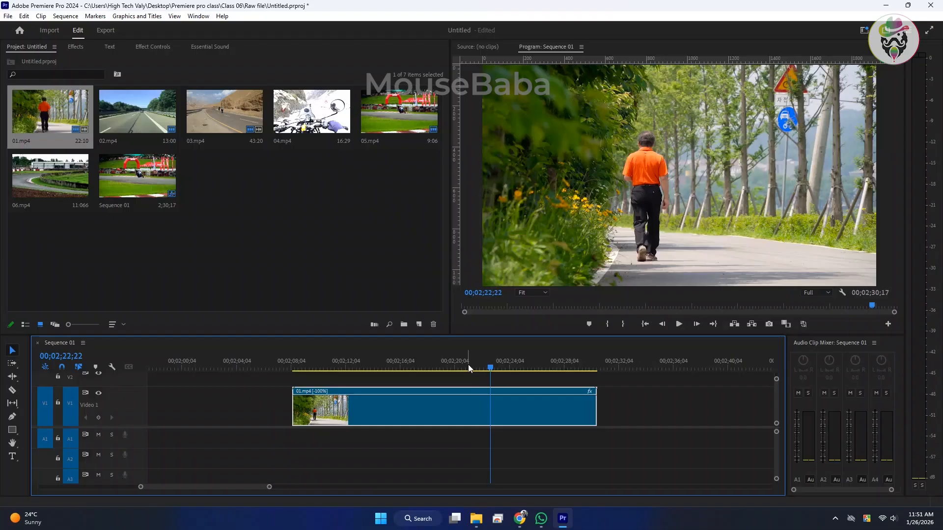
key(space)
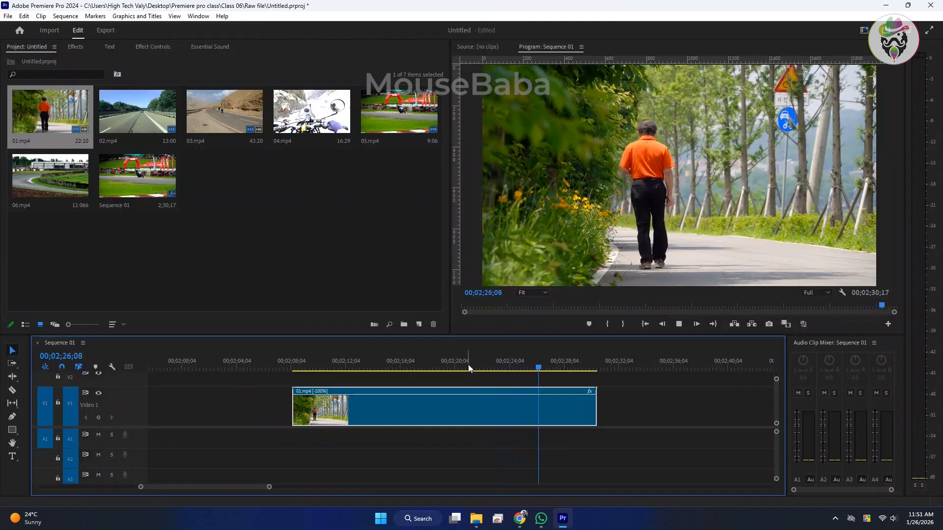
key(space)
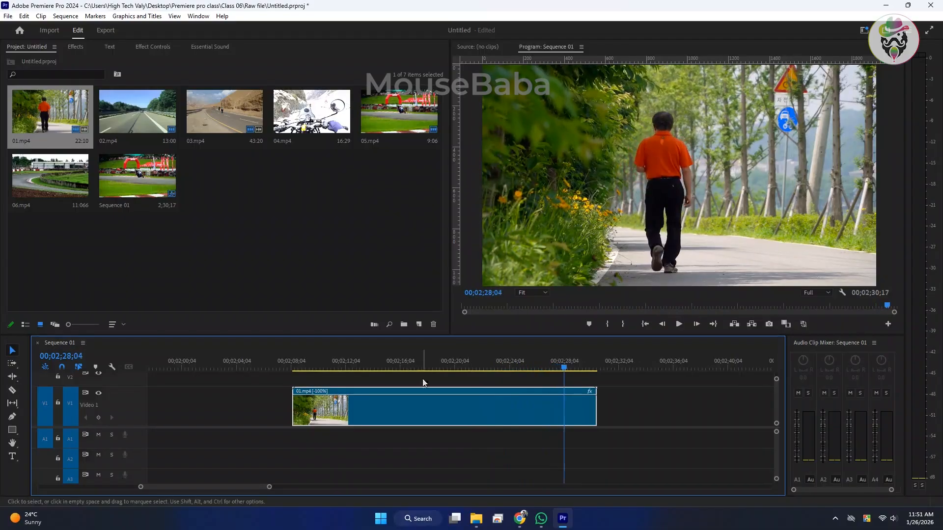
Replay the reversed 01.mp4 clip from its beginning, skipping ahead through the middle and stopping at 00;02;27;14.
drag(344, 361, 290, 360)
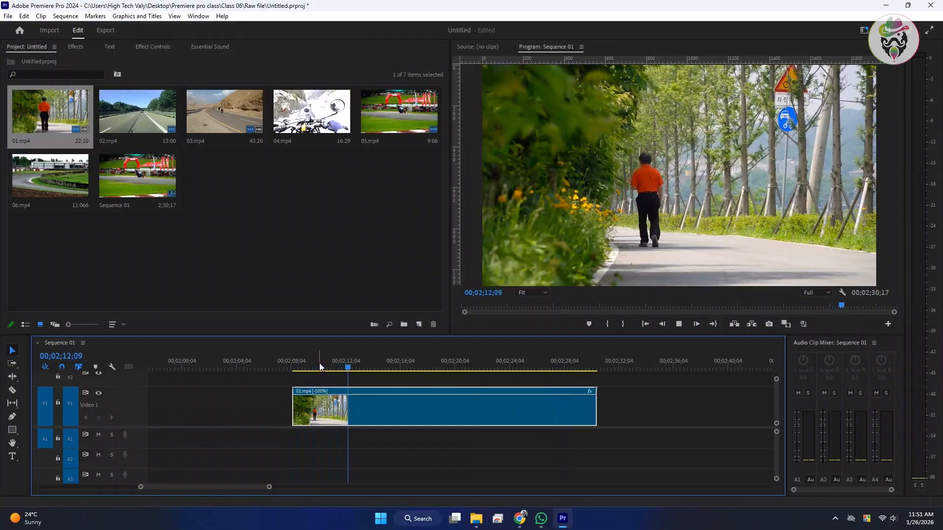
key(space)
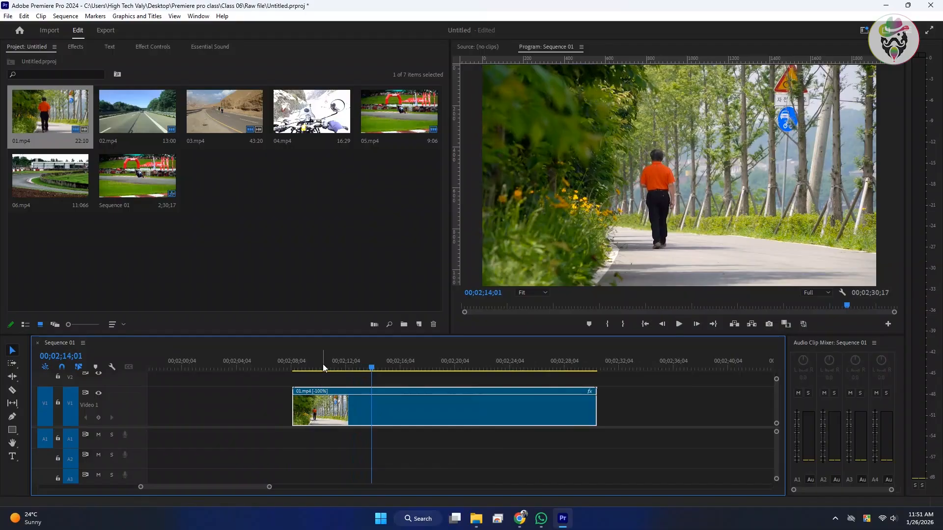
key(space)
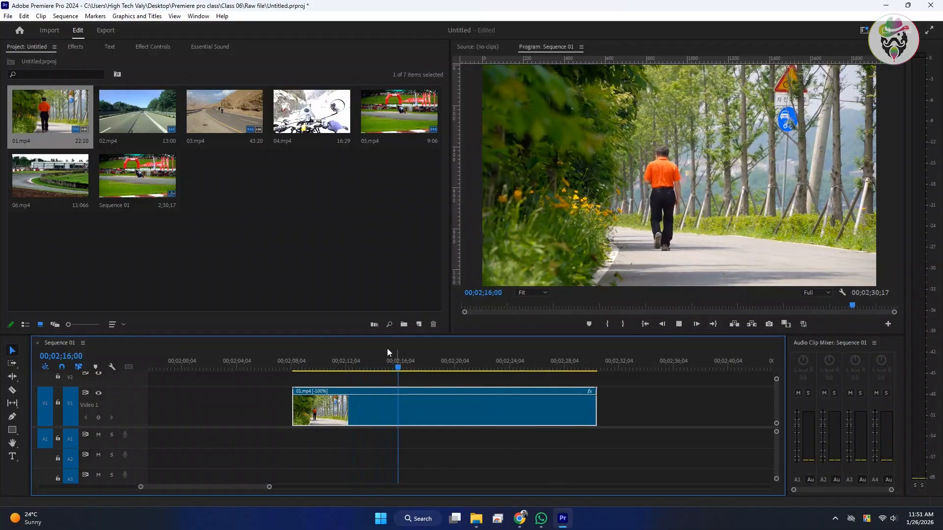
scroll(384, 396, down, 2)
mouse_move(473, 360)
mouse_down()
mouse_move(439, 364)
mouse_move(501, 363)
mouse_move(456, 364)
mouse_up()
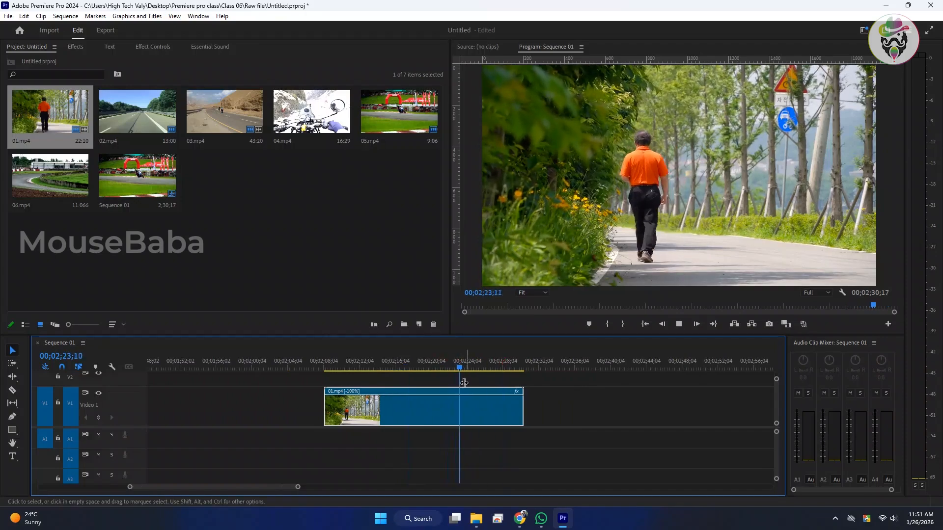
scroll(454, 404, up, 2)
scroll(455, 402, down, 1)
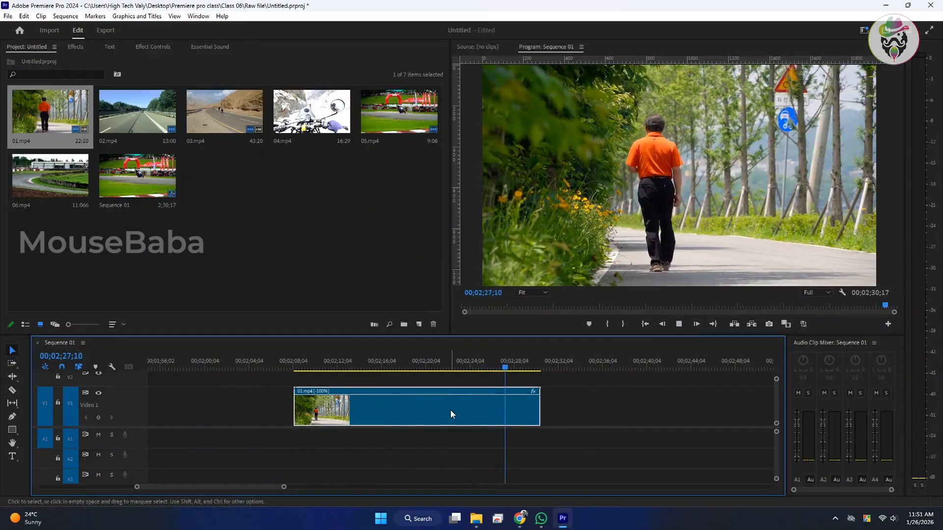
key(space)
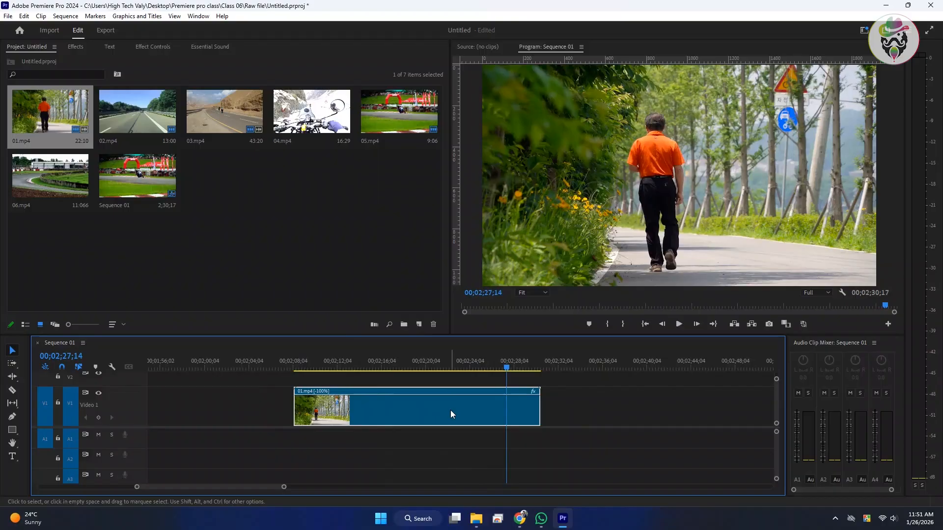
Switch to the Pexels page in Chrome and search its videos for "ink drop".
click(519, 518)
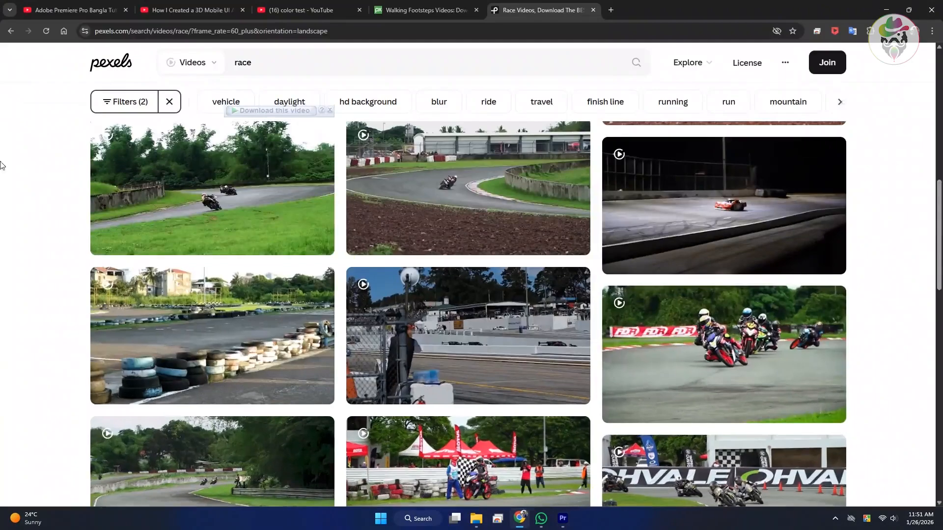
click(259, 63)
click(203, 61)
text(ink drop)
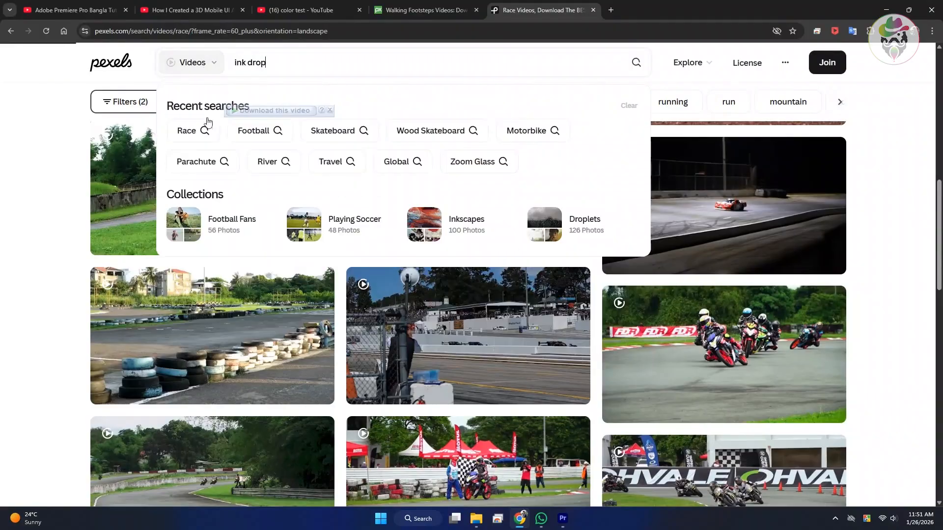
key(Return)
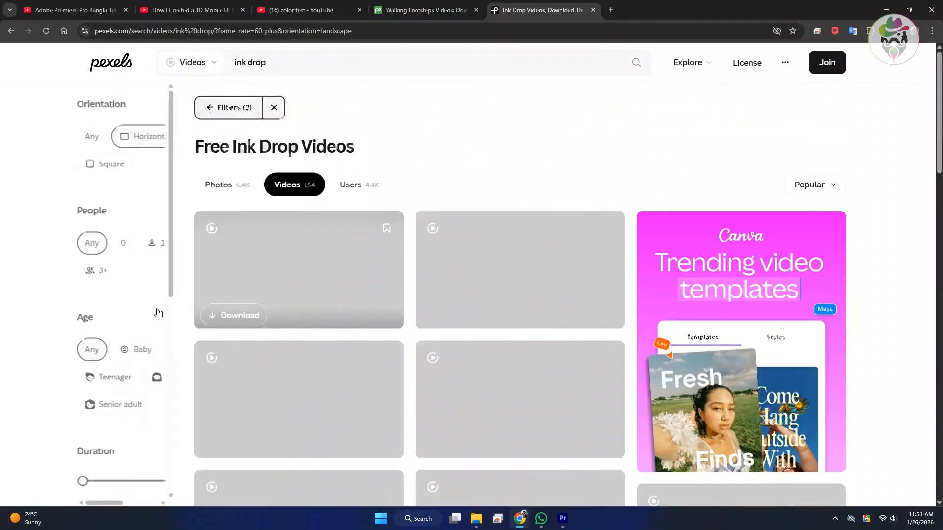
Remove the 60+ frame rate filter from the ink drop results, keeping the landscape orientation.
scroll(147, 274, down, 5)
click(147, 228)
click(319, 106)
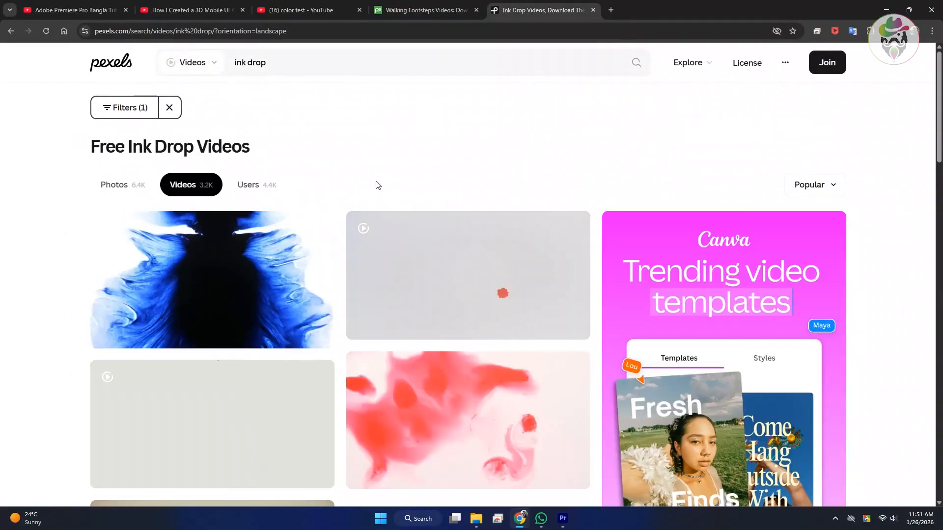
Download the 1920x1080 "A Drop Of Colored Ink Spread On Water Over A White Surface" video into the Class 06 Footage folder as 07.mp4.
scroll(375, 187, down, 5)
scroll(438, 227, up, 2)
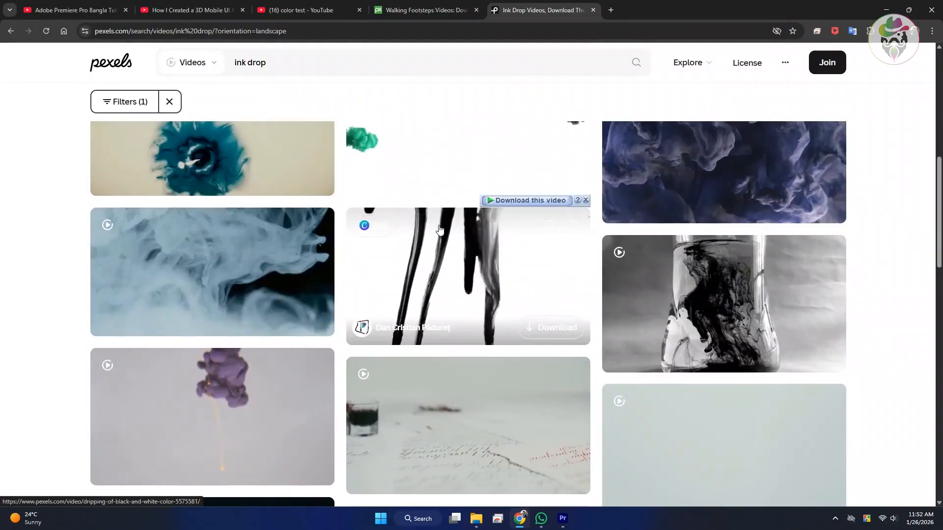
scroll(438, 227, down, 9)
scroll(531, 265, down, 10)
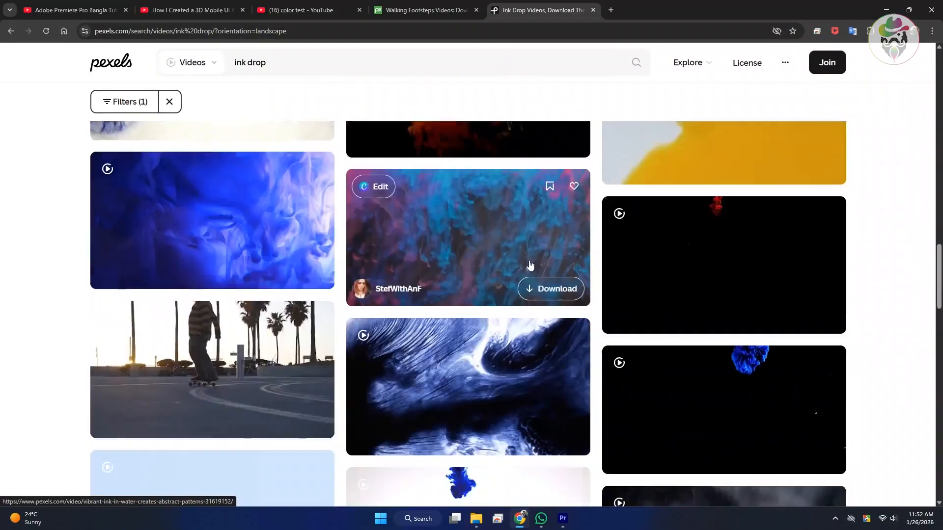
scroll(196, 303, up, 5)
click(196, 303)
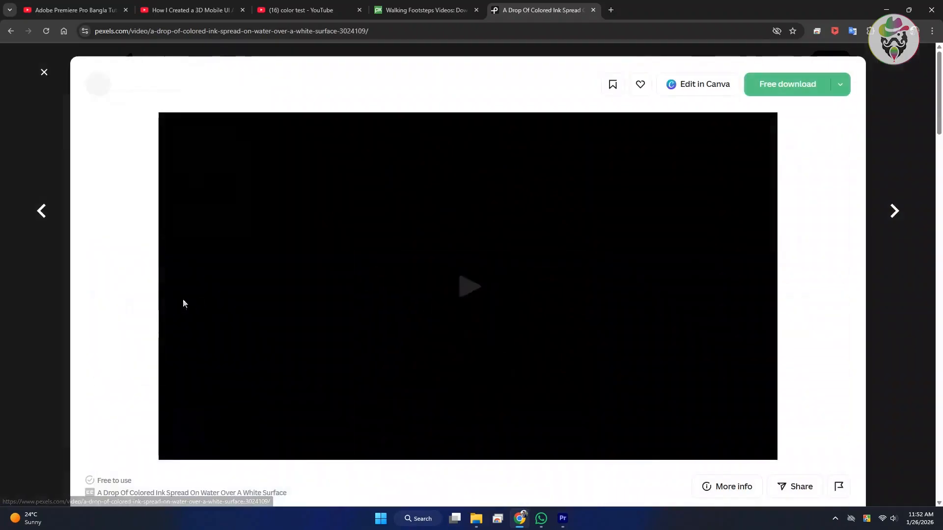
click(837, 85)
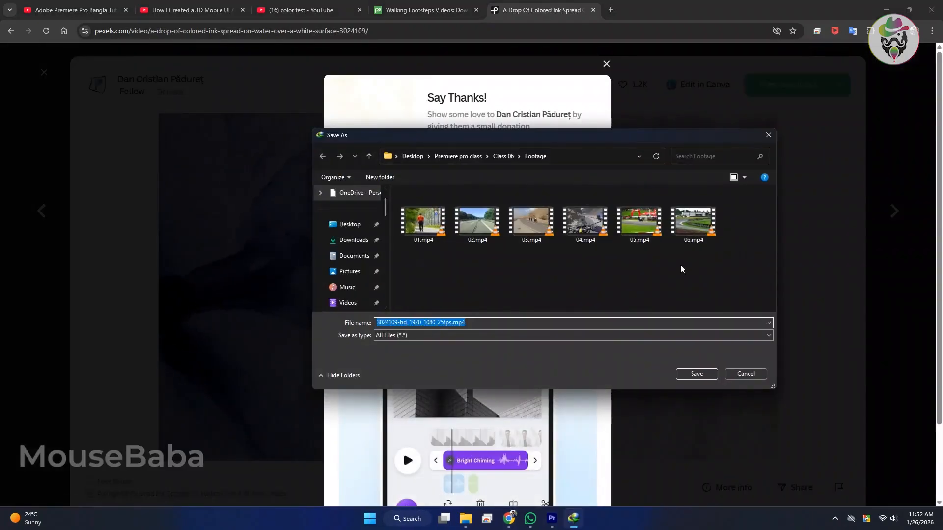
key(Return)
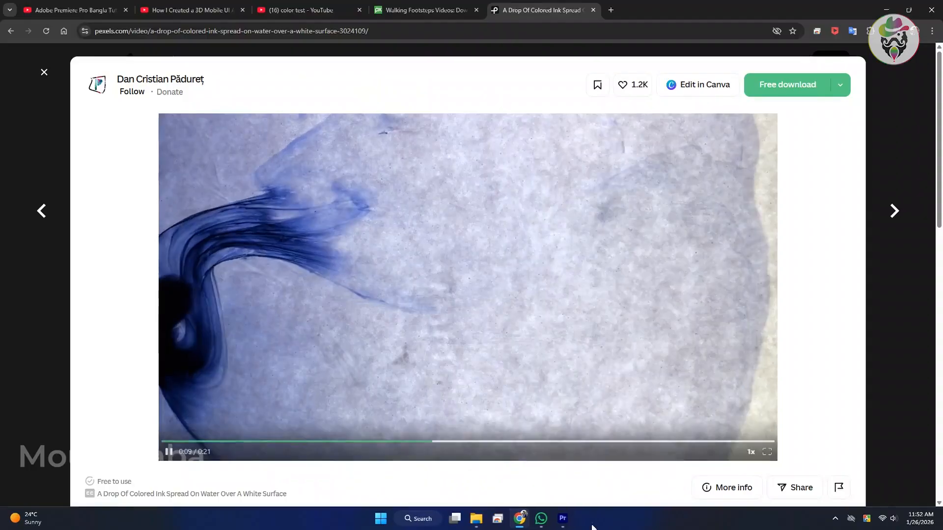
Switch to Premiere Pro and import 07.mp4 from the Footage folder into the project.
click(562, 519)
click(186, 216)
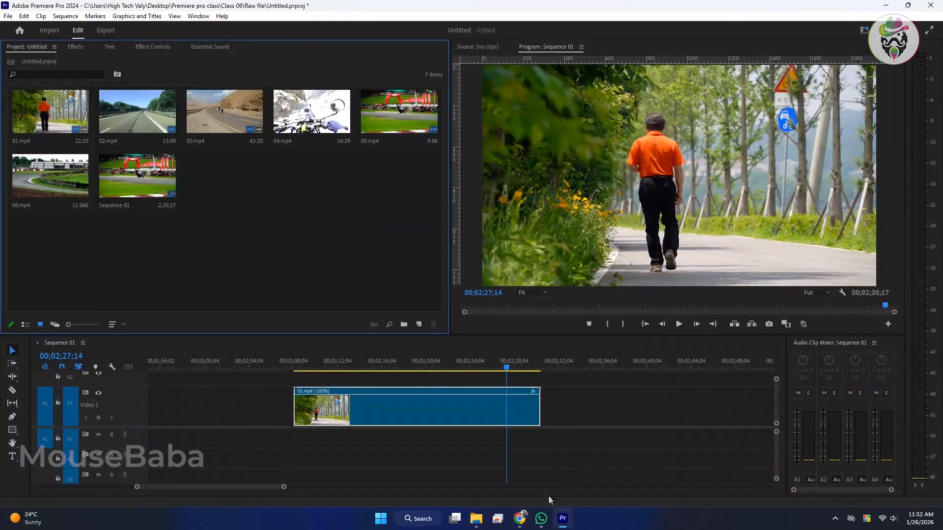
click(477, 519)
drag(374, 185, 101, 248)
Mark an out point at 00:00:07:02 on 07.mp4, place that section on Video 1 after 01.mp4 near 00;02;35, and preview it.
double_click(214, 180)
mouse_move(466, 305)
mouse_down()
mouse_move(668, 296)
mouse_move(469, 303)
mouse_move(603, 305)
mouse_up()
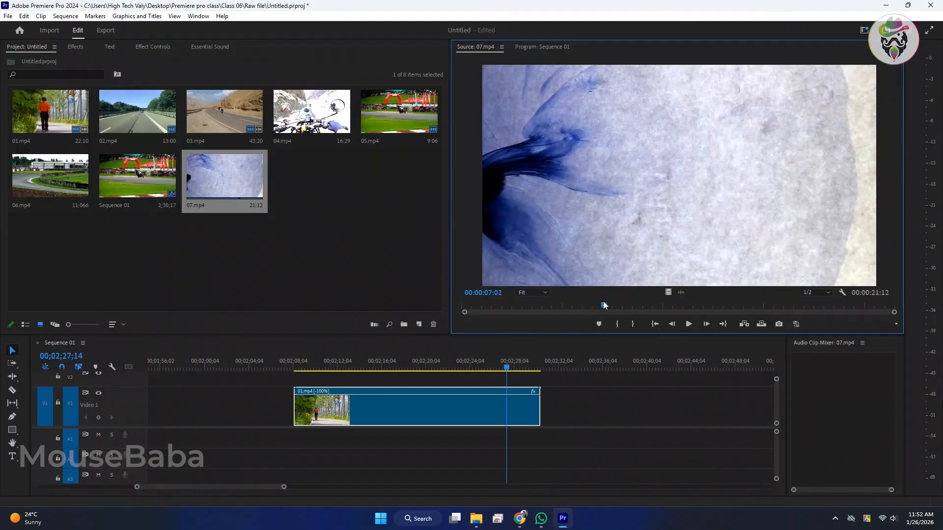
key(o)
drag(666, 293, 602, 415)
scroll(590, 410, down, 5)
click(364, 366)
key(space)
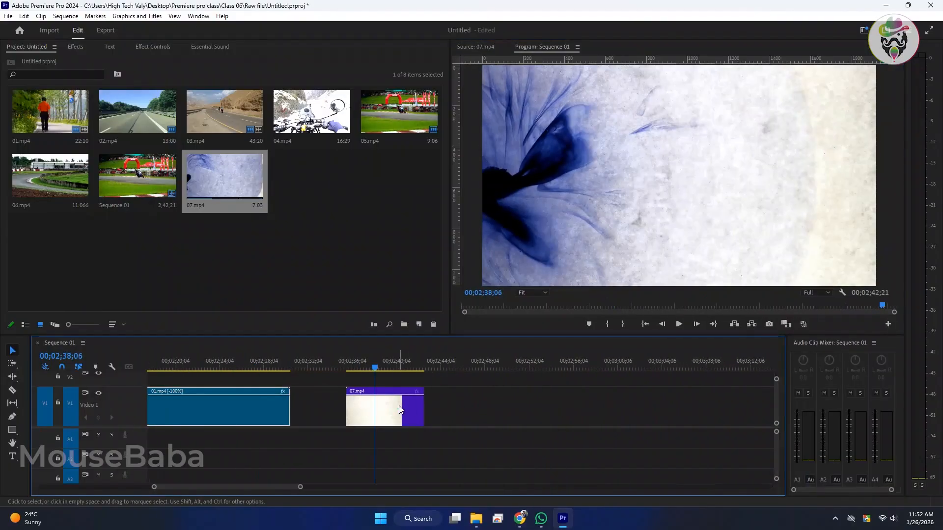
Reverse the speed of the 07.mp4 clip on Video 1, keeping it at 100%.
right_click(400, 406)
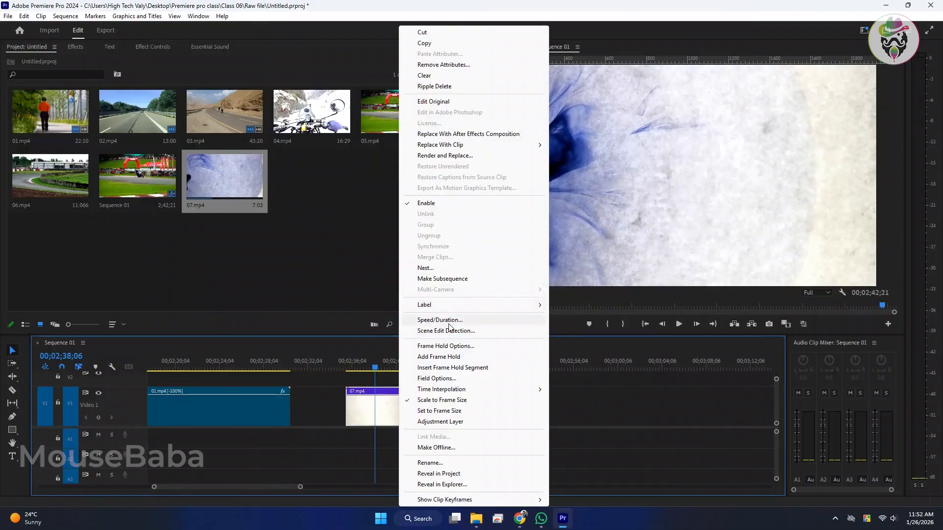
click(443, 320)
click(412, 244)
click(470, 305)
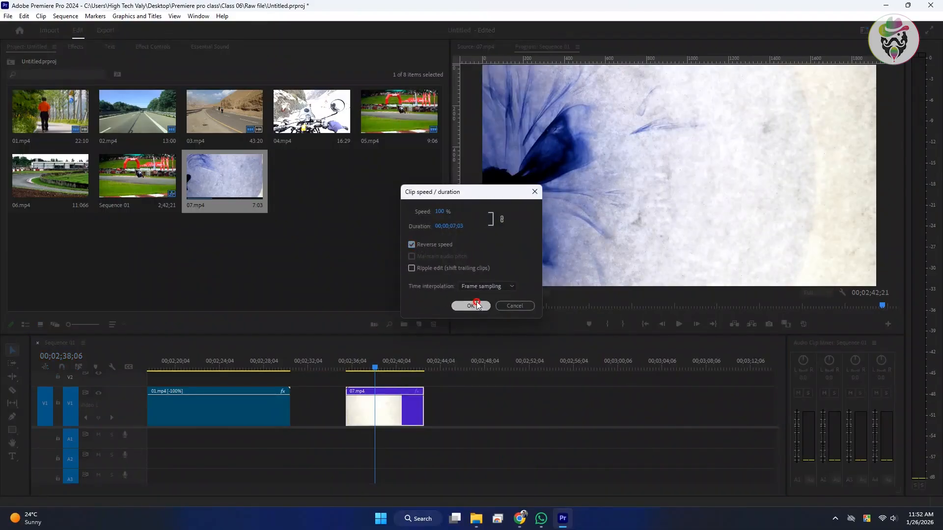
Play the reversed 07.mp4 clip from just before its start at 00;02;35;12.
click(354, 368)
drag(353, 369, 346, 366)
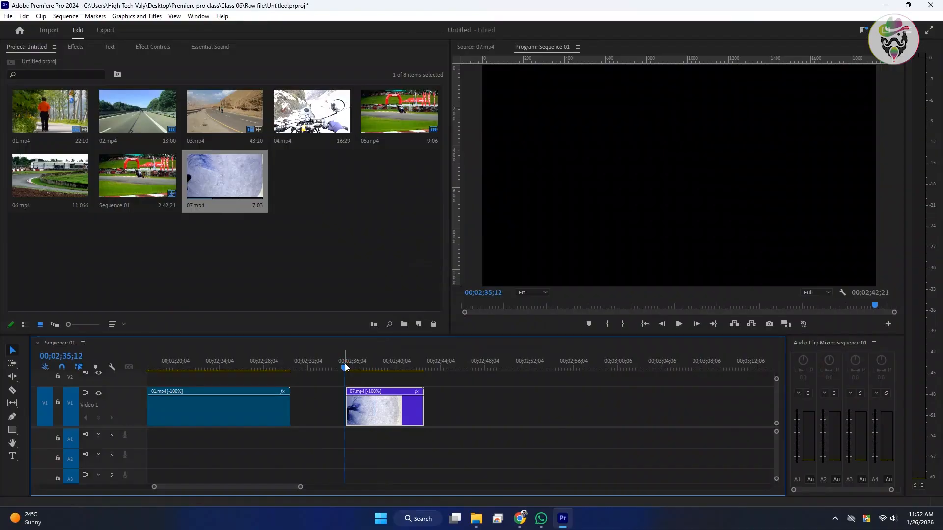
key(space)
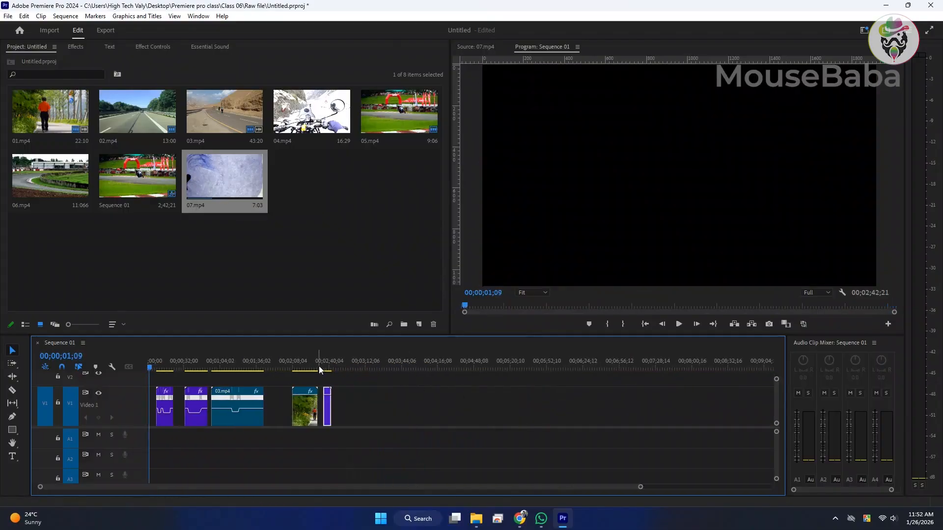
Place a second, unreversed copy of the marked 07.mp4 section on Video 1 after the reversed one, starting near 00;02;49.
click(327, 368)
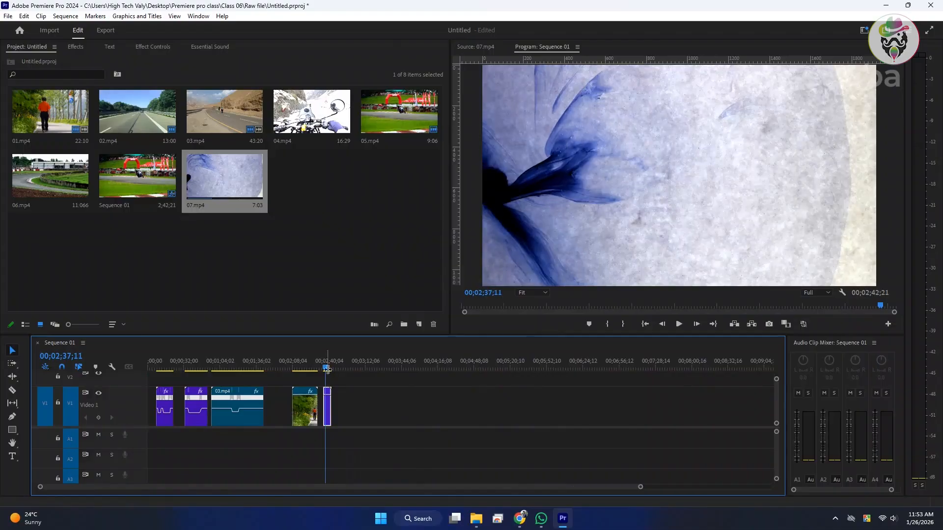
scroll(327, 369, up, 4)
click(475, 46)
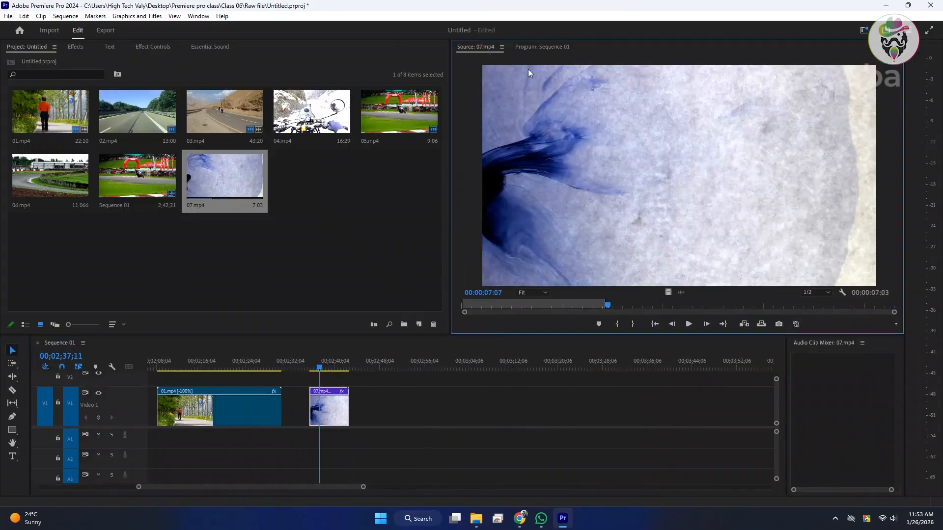
drag(479, 373, 398, 405)
Play the unreversed 07.mp4 copy from its start near 00;02;49 to compare it with the reversed clip.
click(390, 363)
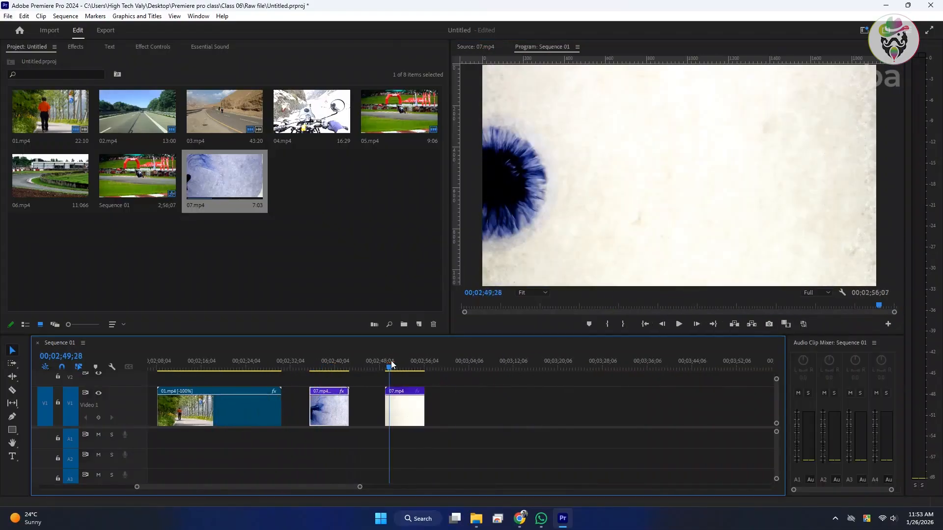
key(Up)
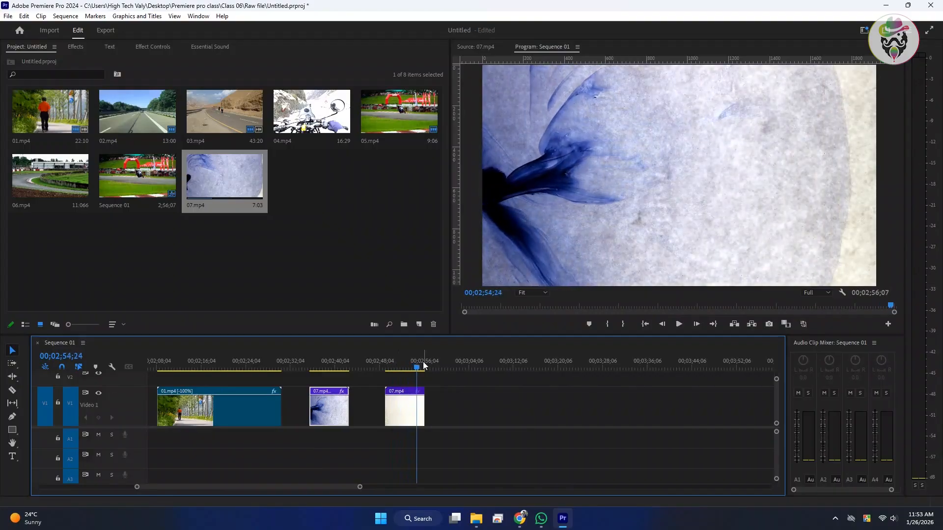
click(389, 363)
drag(388, 363, 386, 363)
key(space)
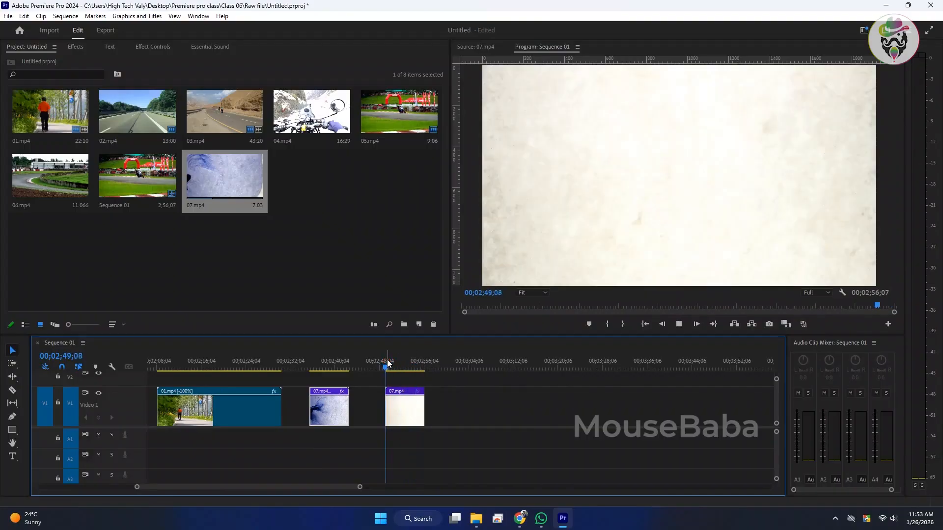
key(space)
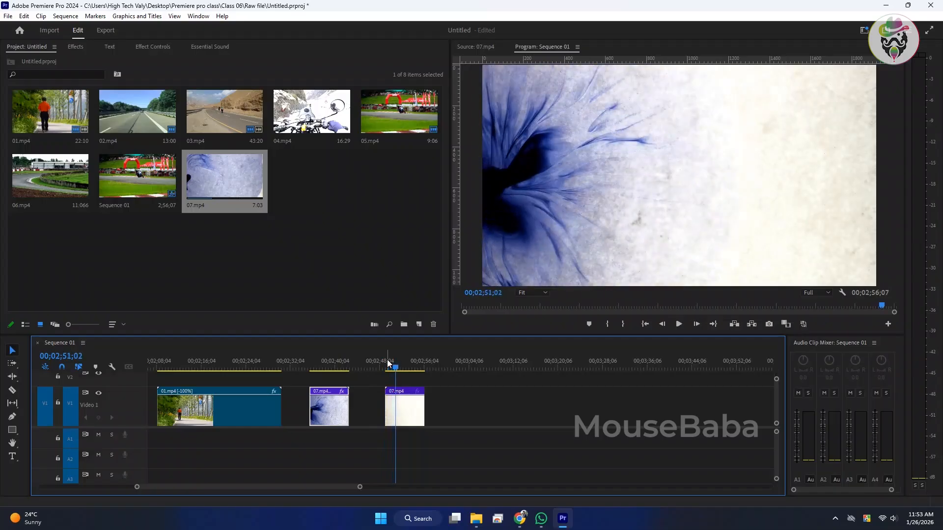
key(space)
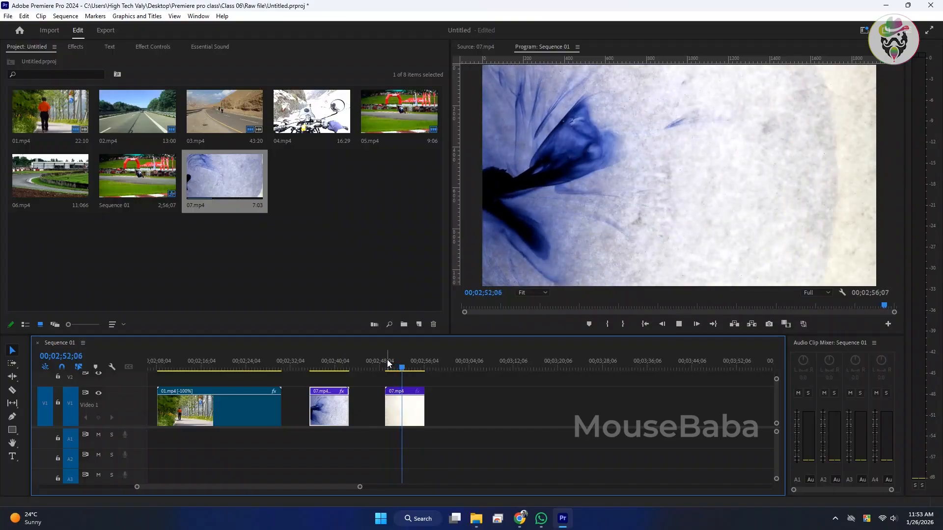
Replay the reversed 07.mp4 clip on Video 1 from around its start, and move the playhead to the clip's end at 00;02;42;21.
click(310, 361)
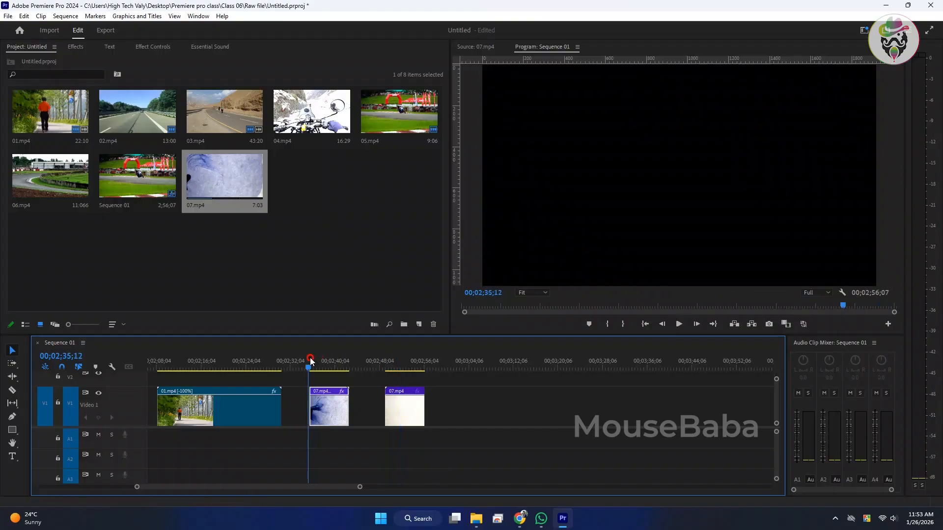
key(space)
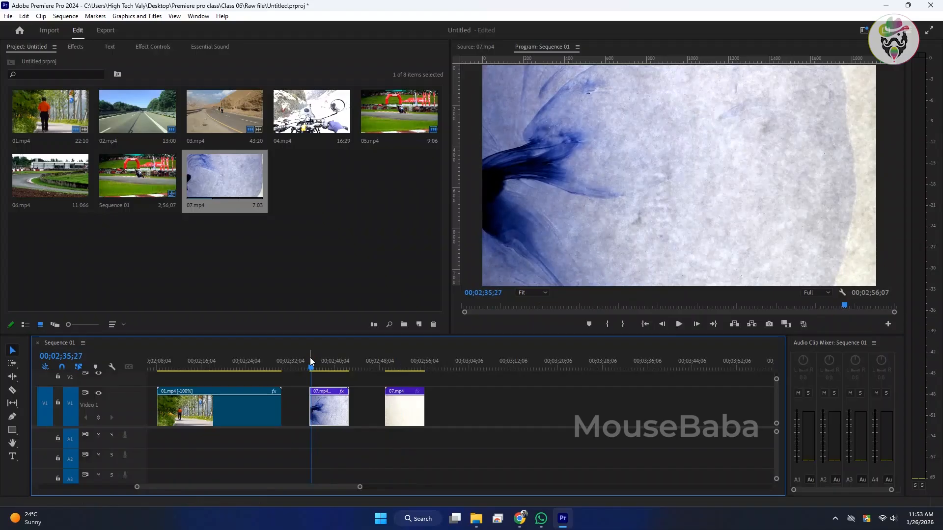
key(space)
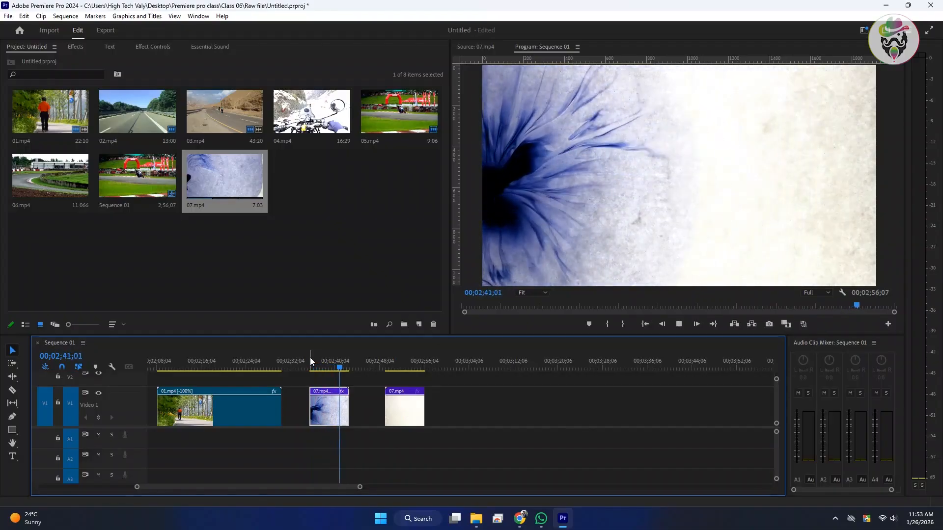
key(space)
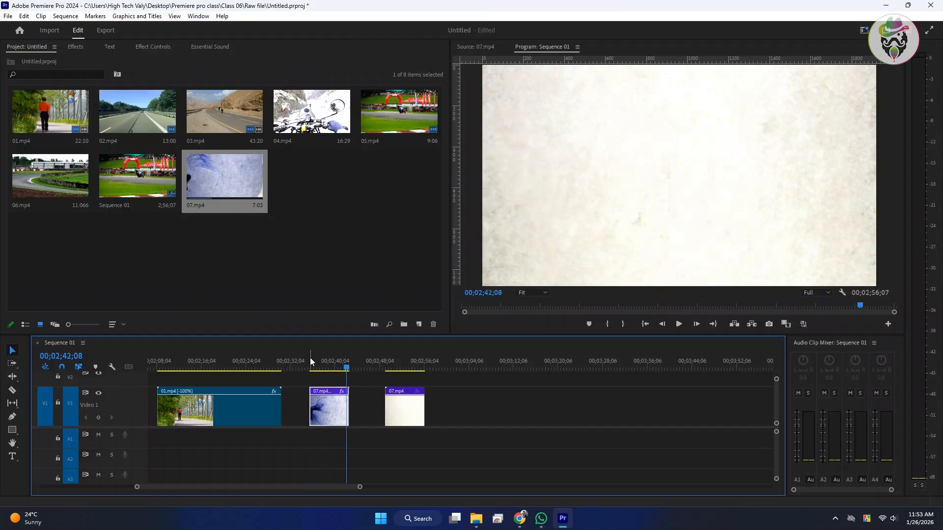
click(310, 361)
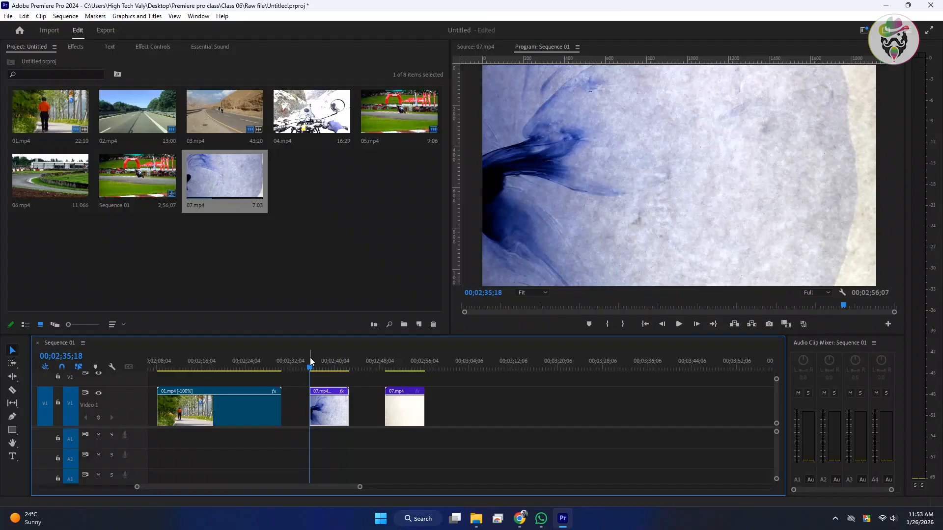
key(Down)
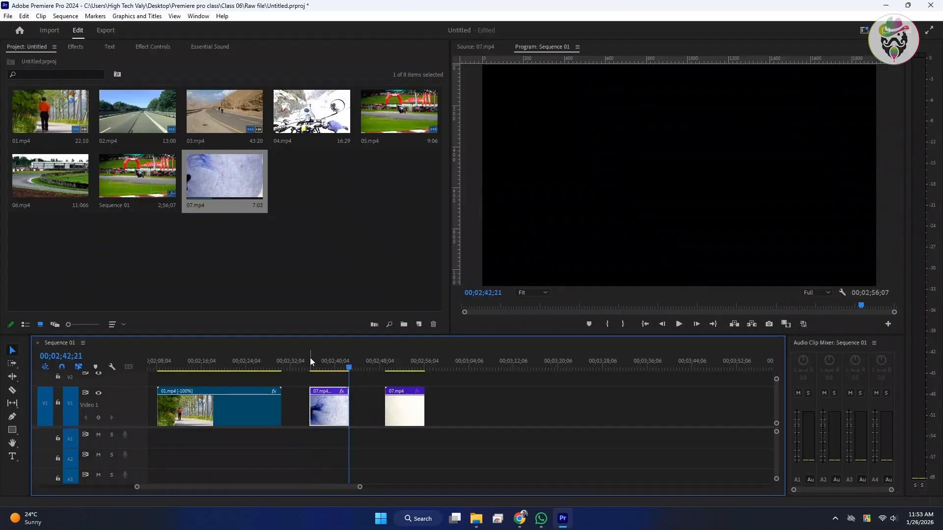